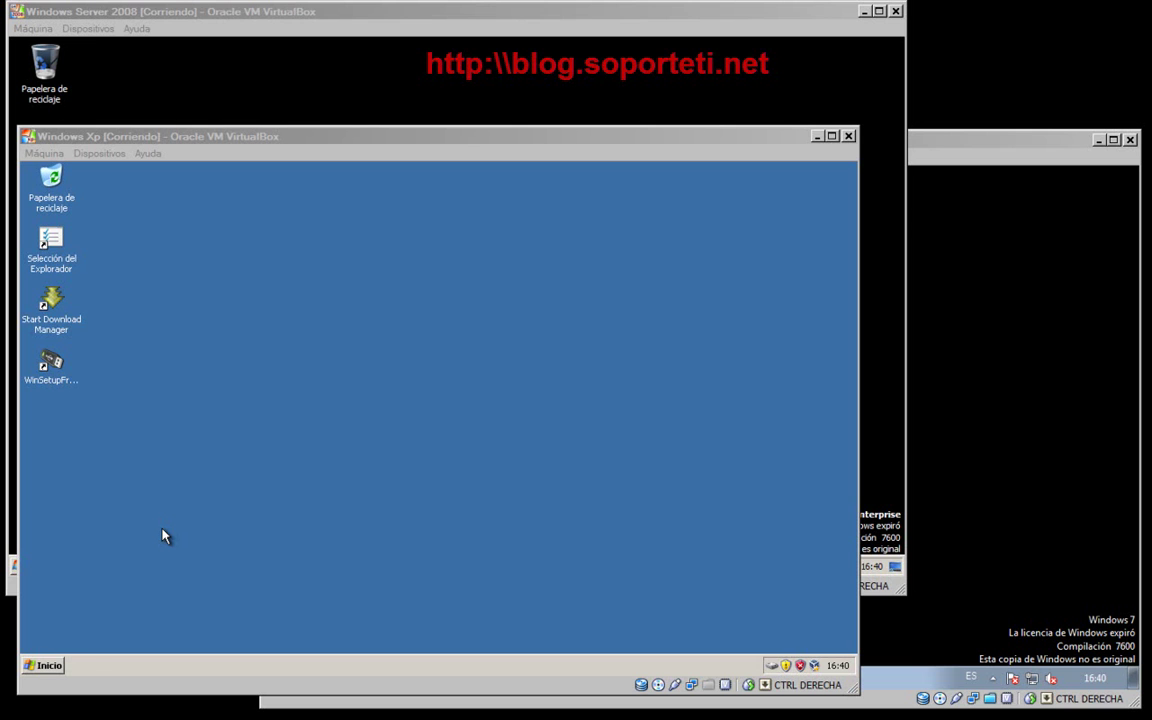
- Launch Internet Explorer in the XP VM and go to blog.soporteti.net
click(44, 665)
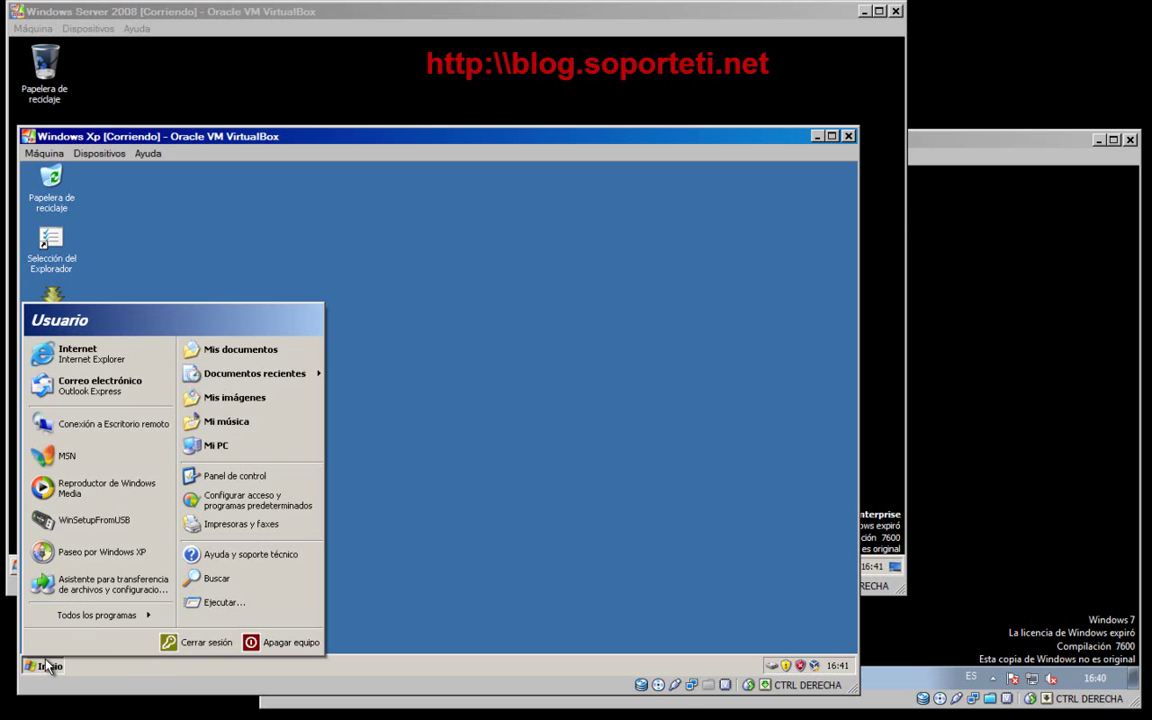
click(97, 370)
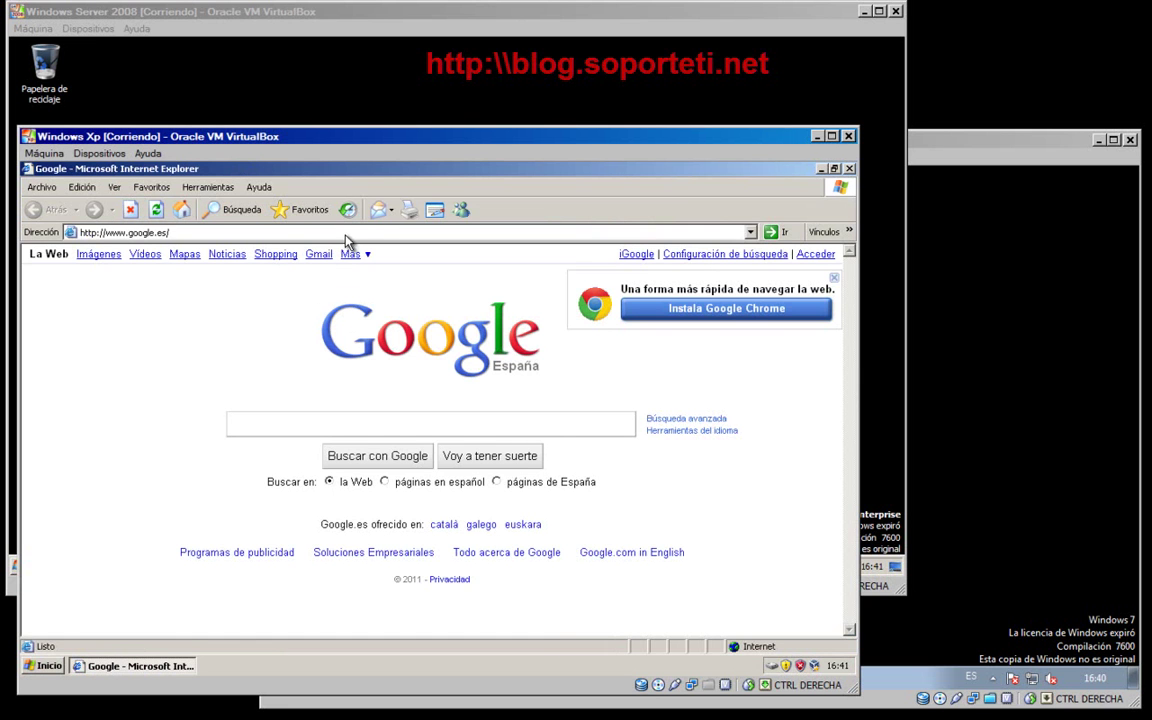
click(344, 232)
text(blog.)
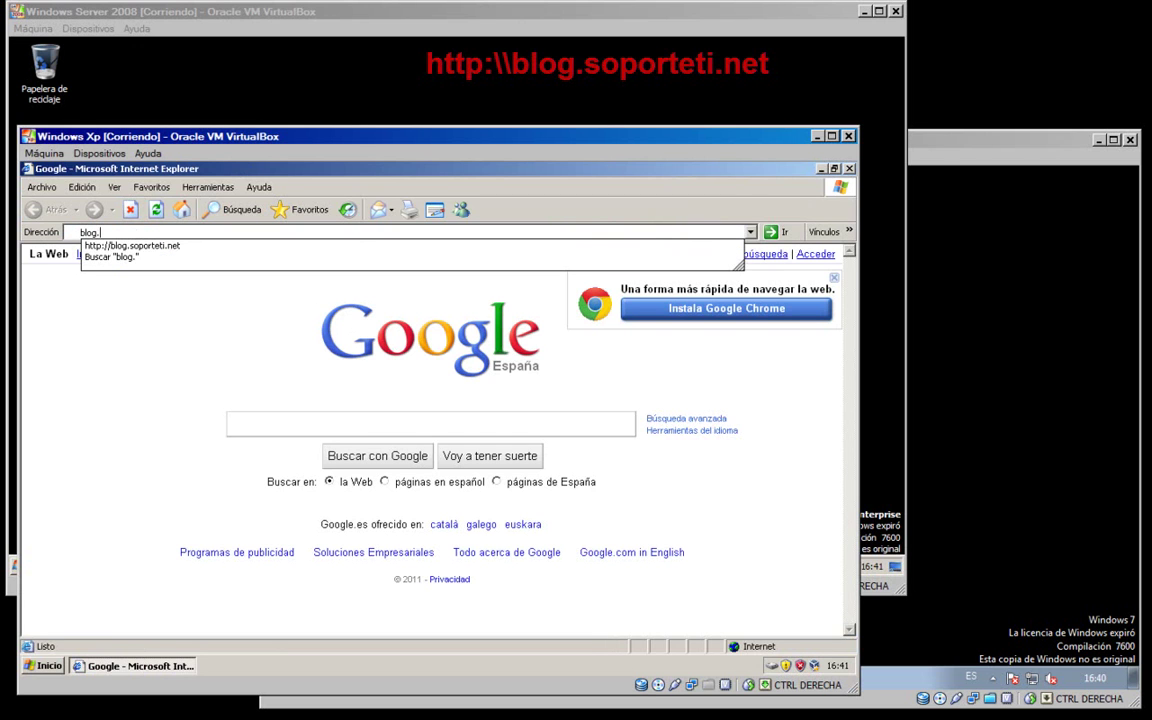
text(soporteti.net)
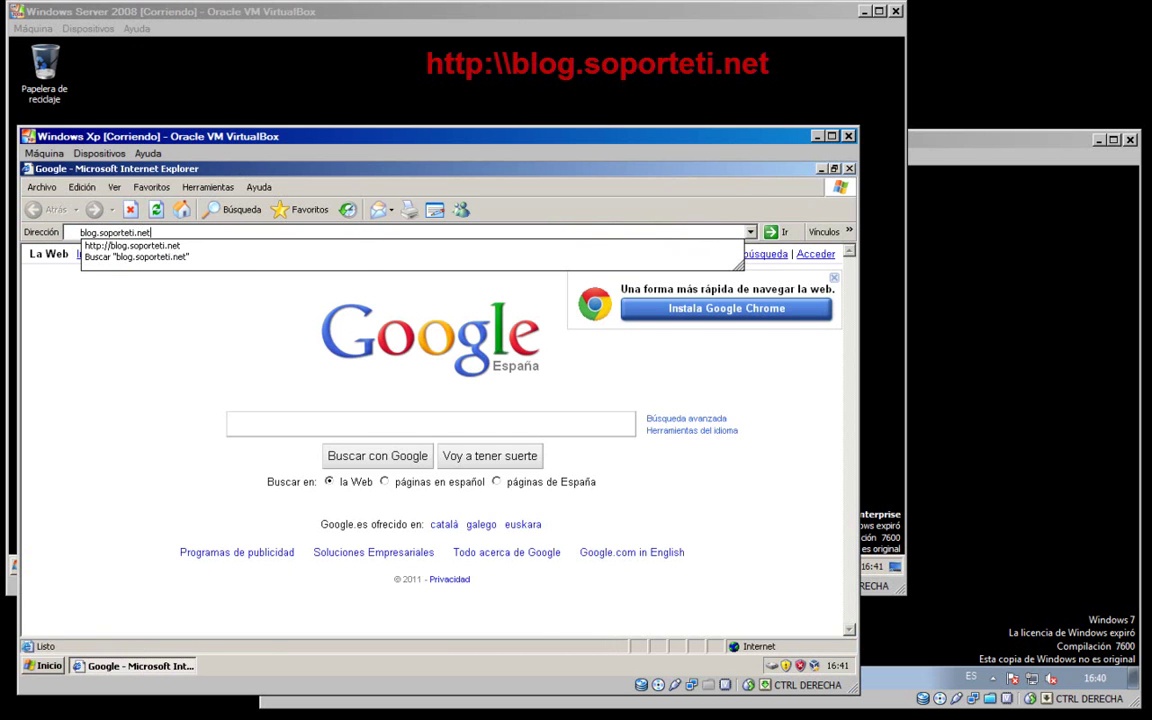
key(Return)
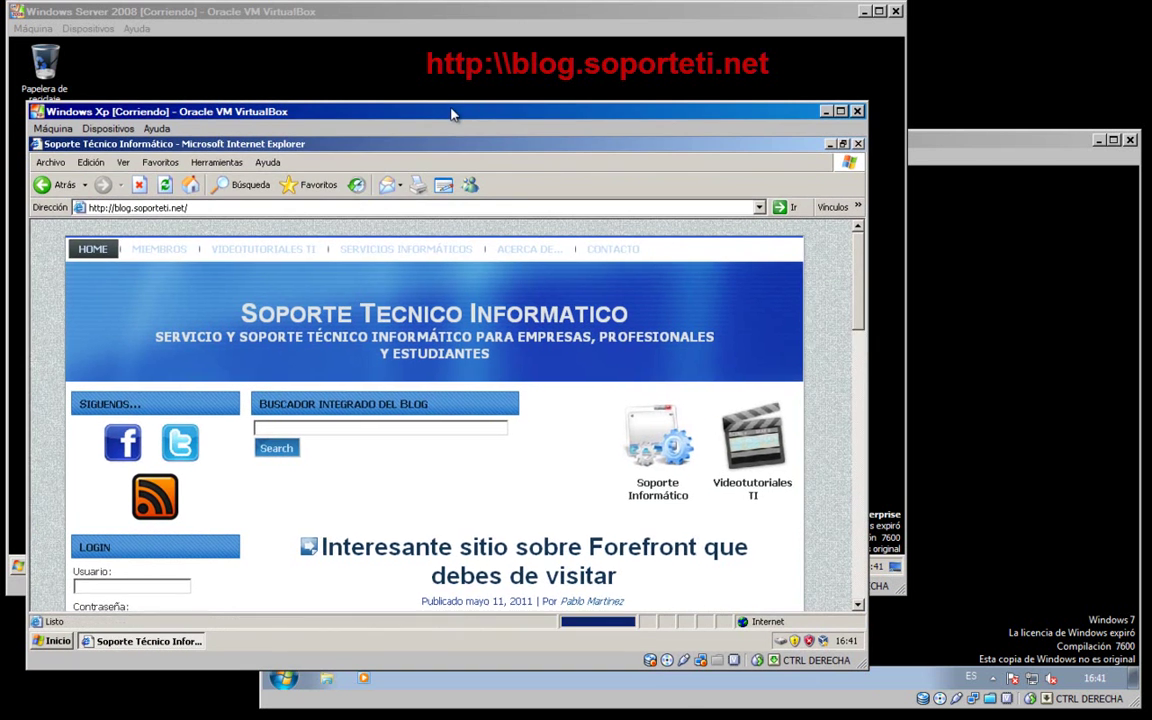
- Move the XP machine window up slightly and widen it to show the blog
drag(442, 137, 452, 112)
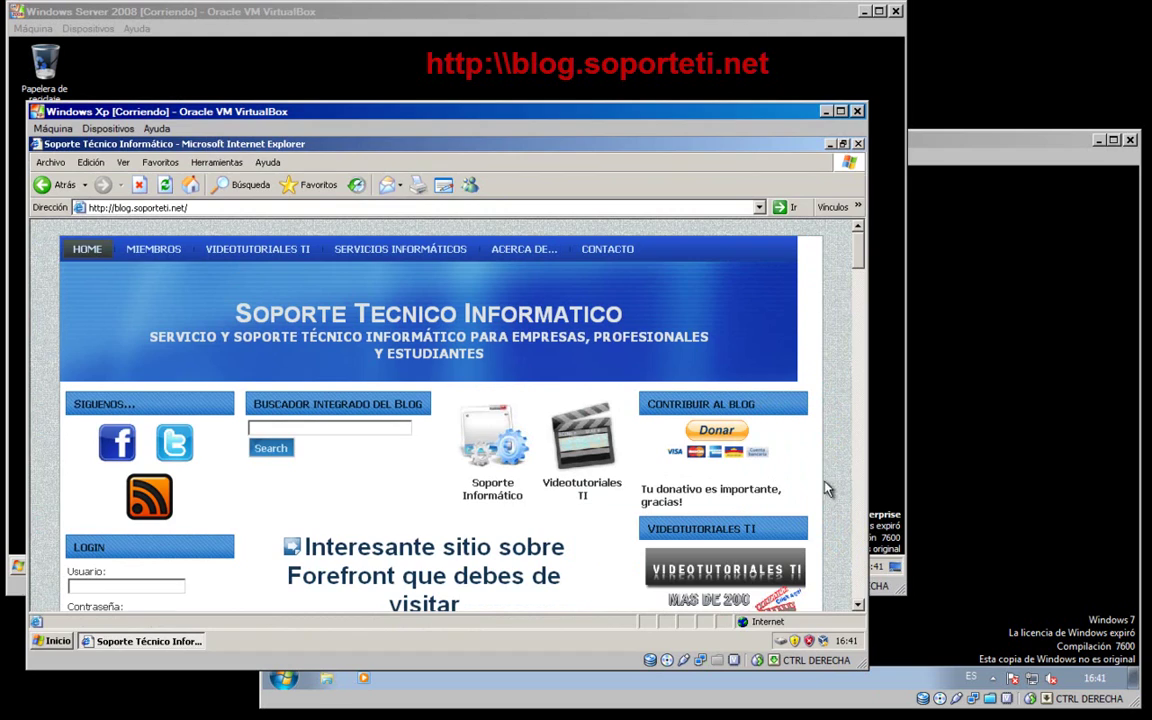
drag(866, 489, 1084, 489)
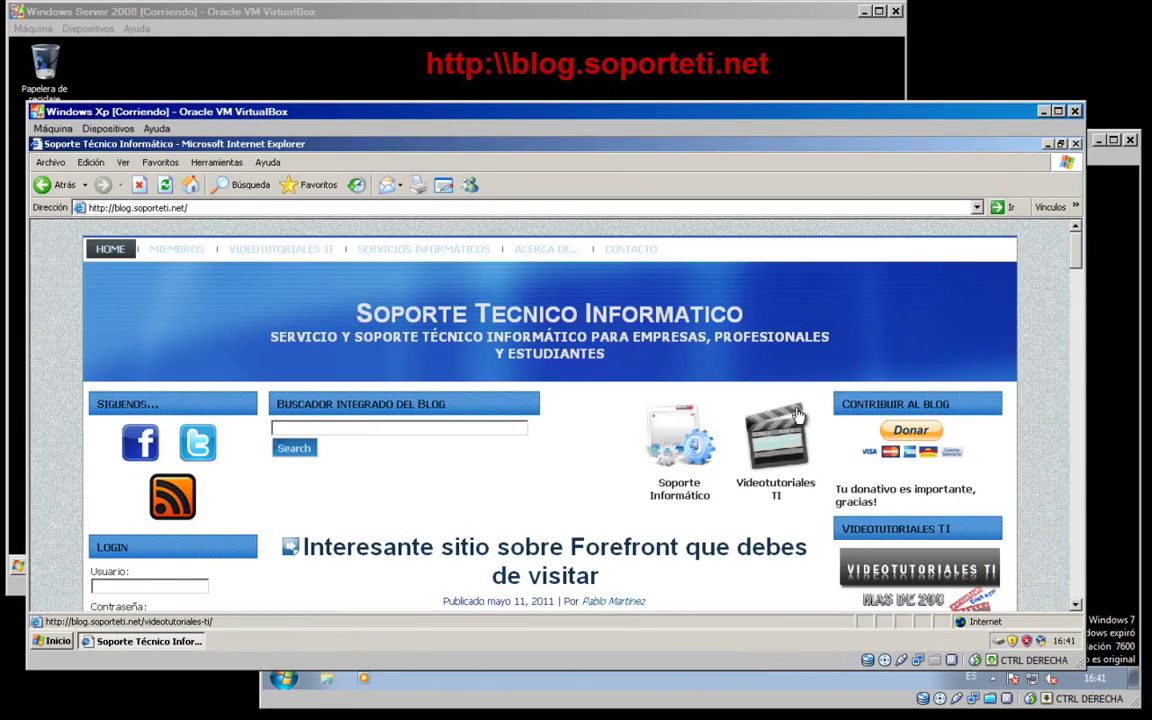
scroll(790, 413, down, 10)
scroll(790, 413, up, 10)
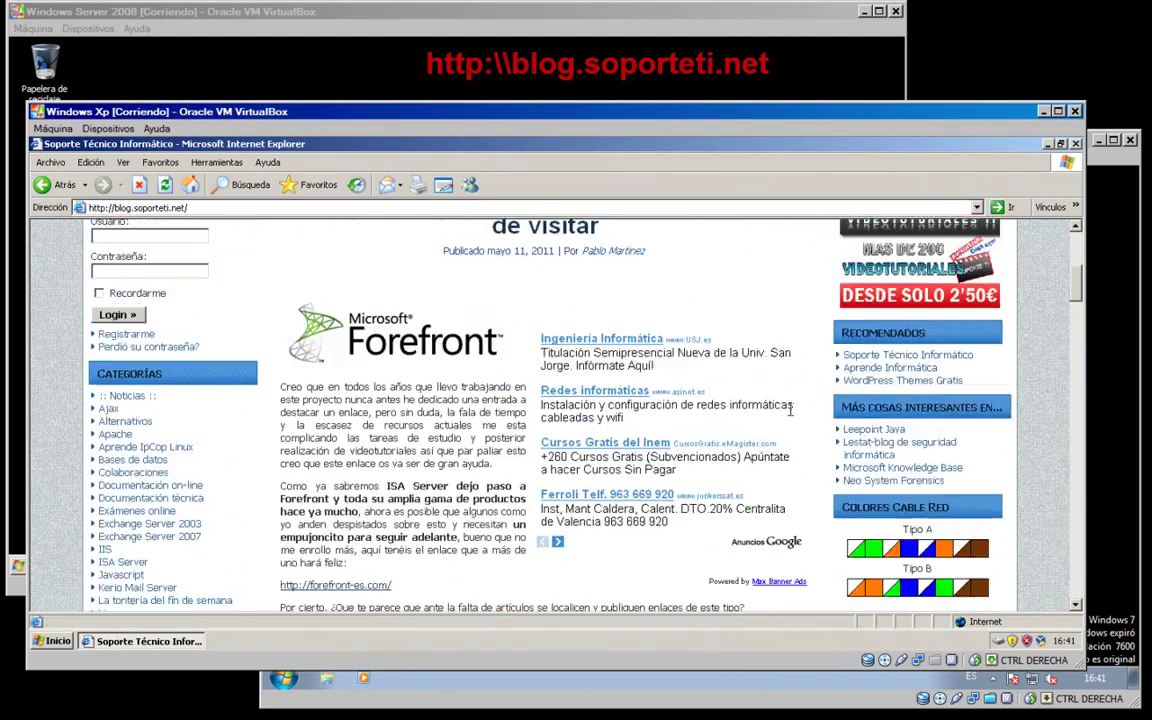
- Open the blog's Facebook page, then close both browser windows
click(145, 448)
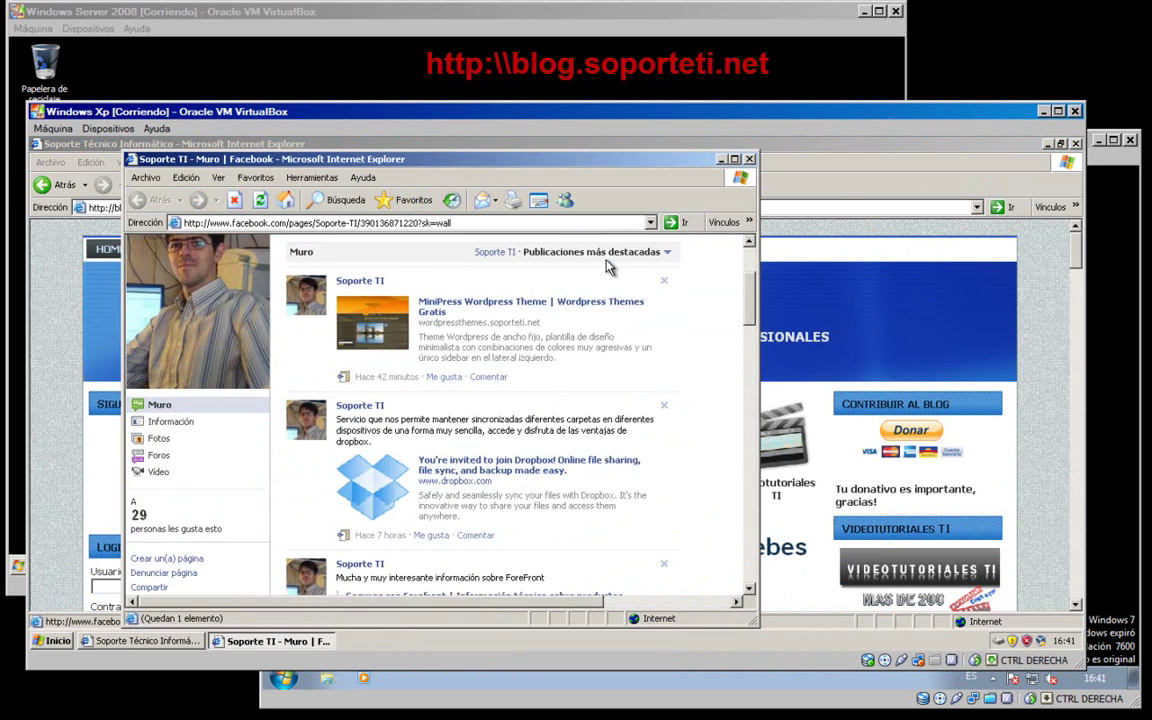
scroll(610, 262, down, 2)
scroll(610, 262, up, 2)
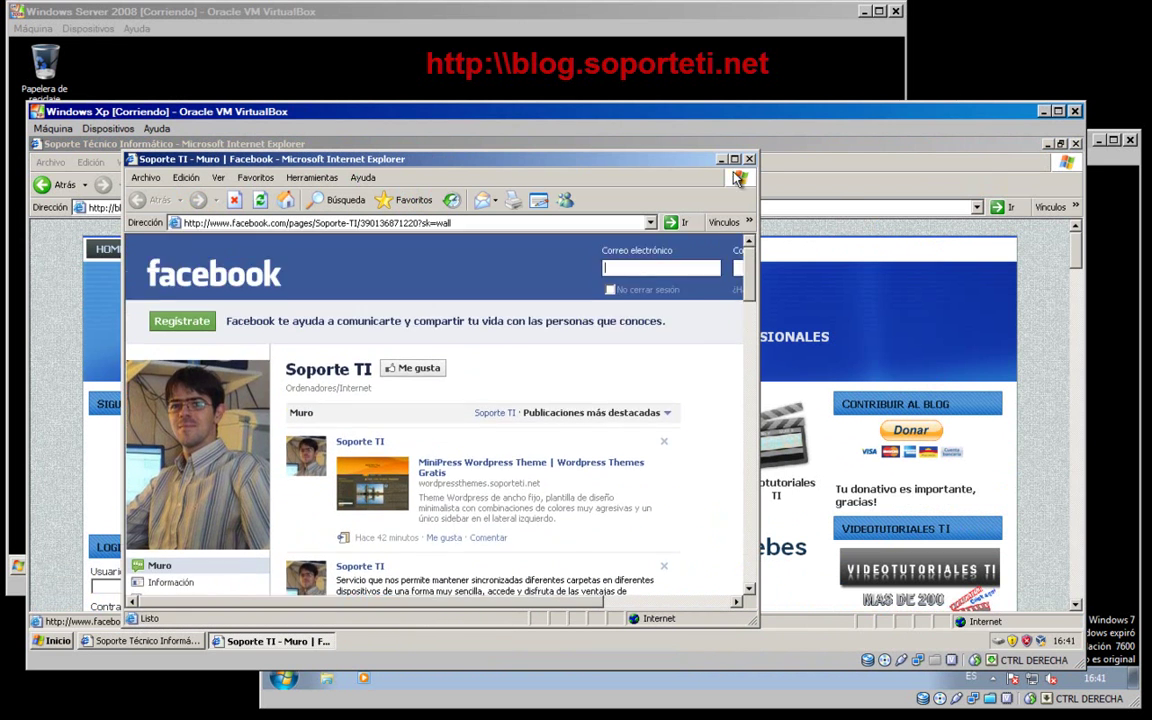
click(749, 160)
click(1076, 143)
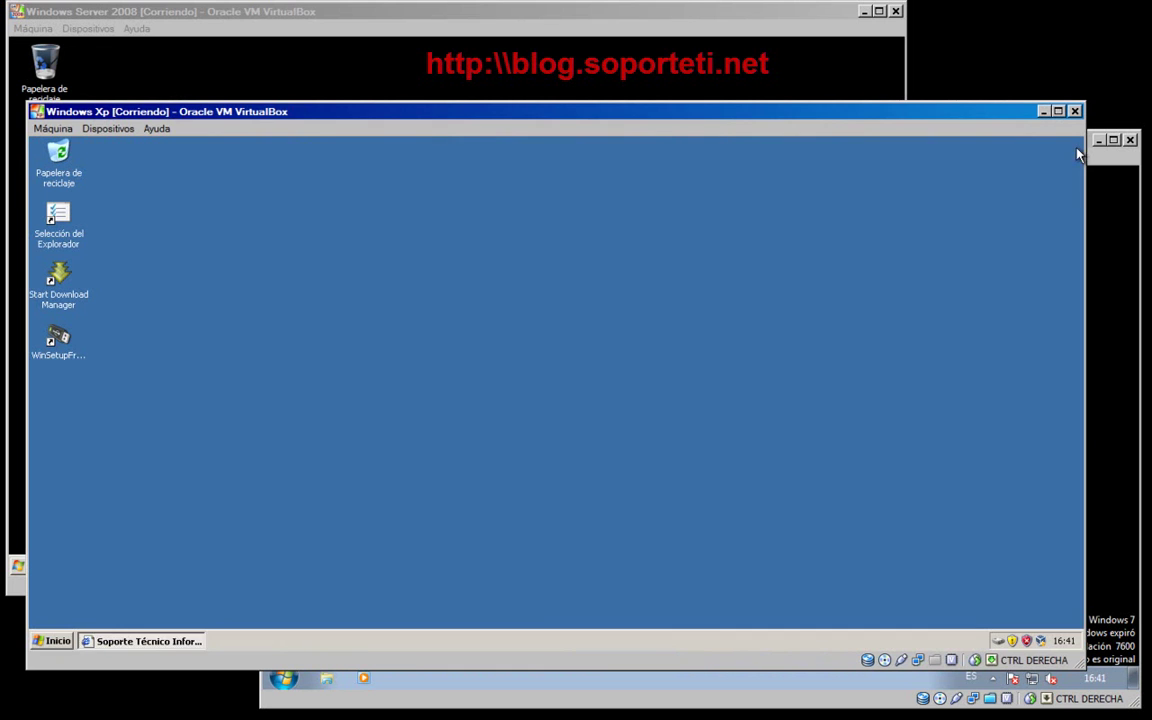
- Narrow the XP machine window, then cycle through the VM windows, ending with Windows Server 2008 in front
drag(1084, 215, 805, 226)
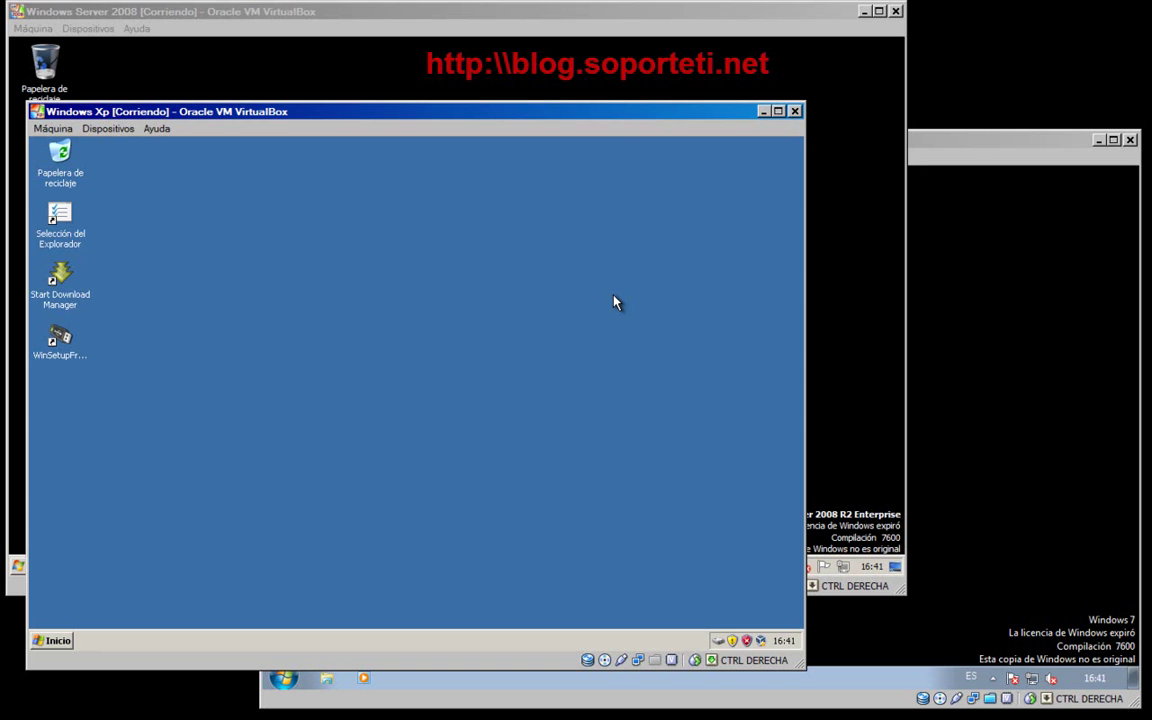
click(850, 311)
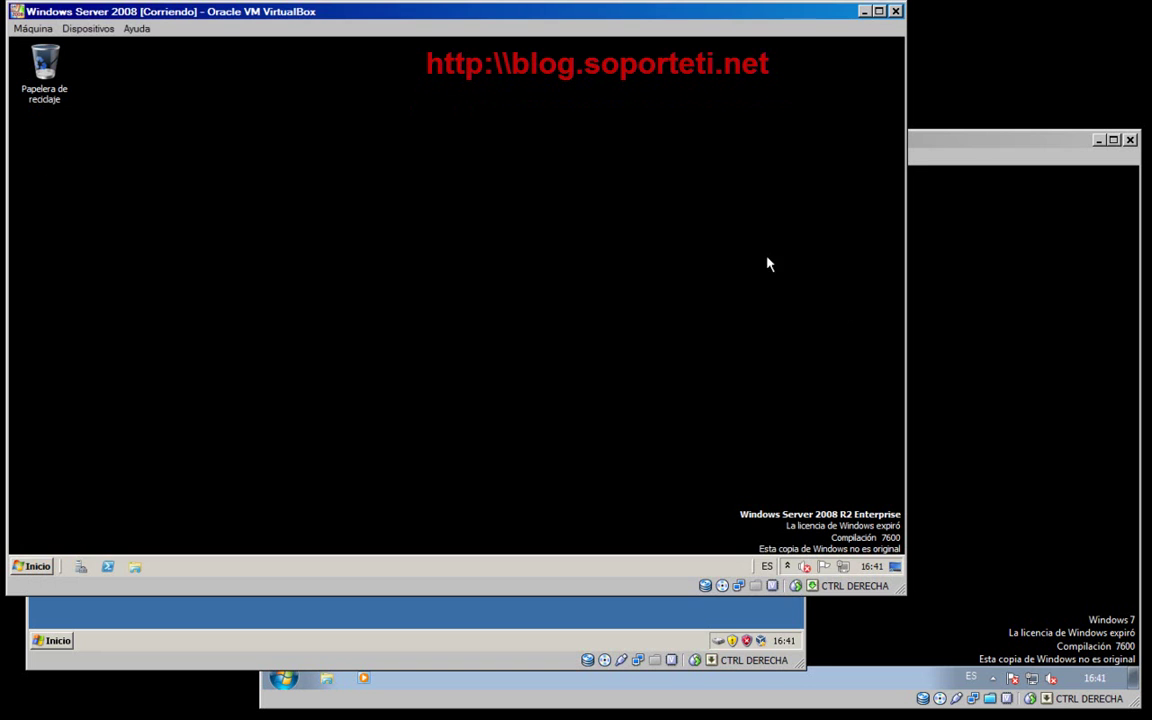
click(977, 476)
click(123, 614)
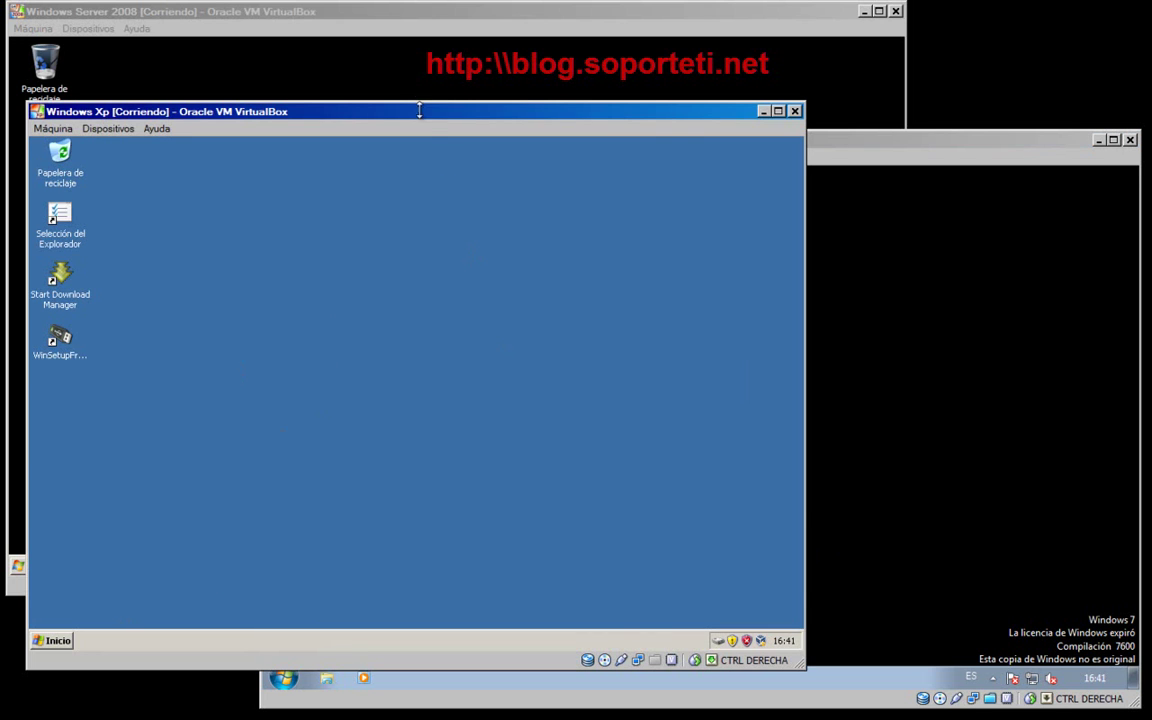
click(418, 78)
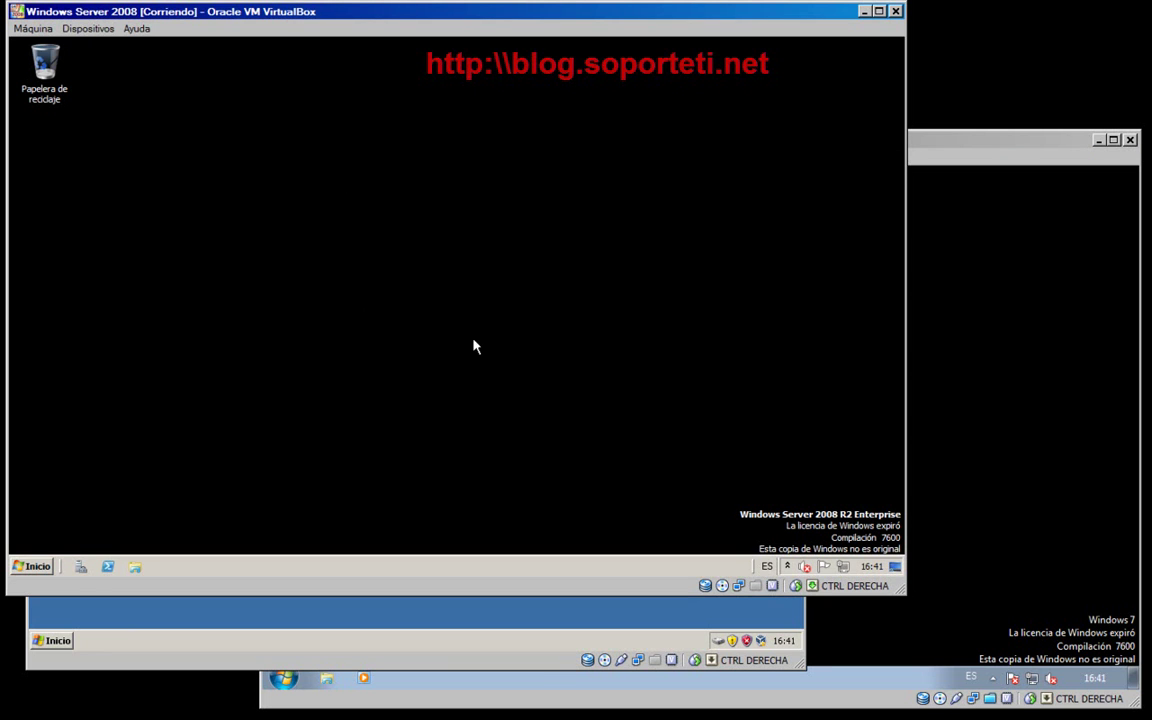
click(918, 417)
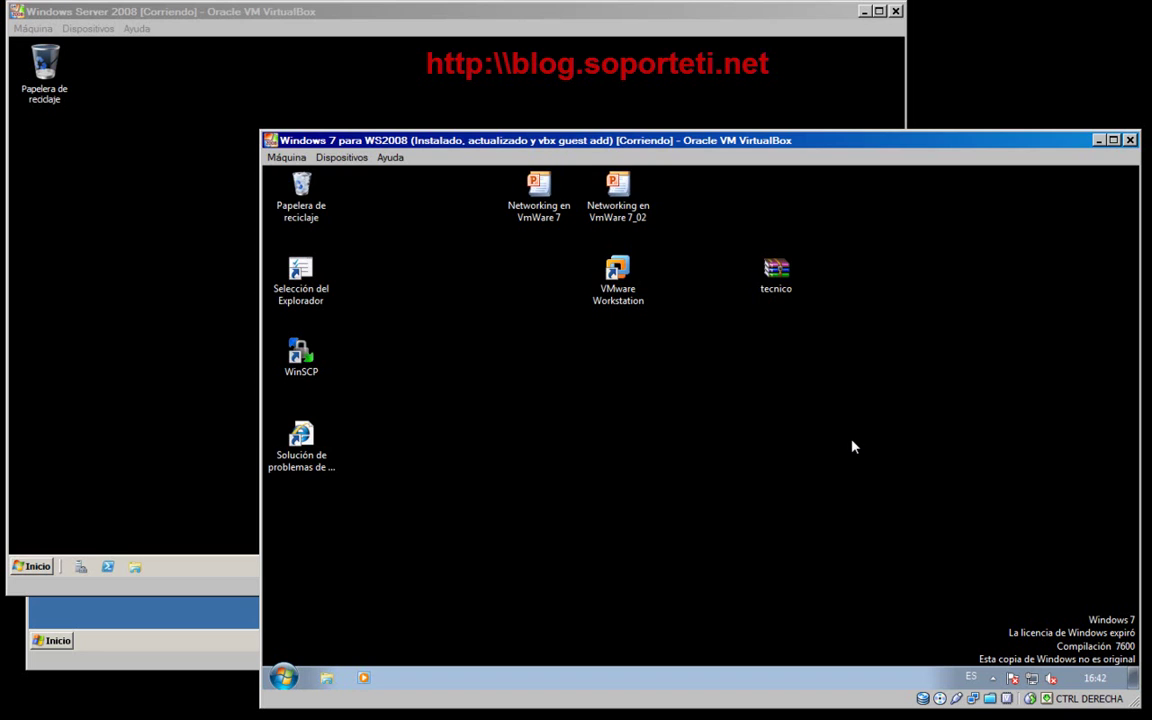
click(203, 419)
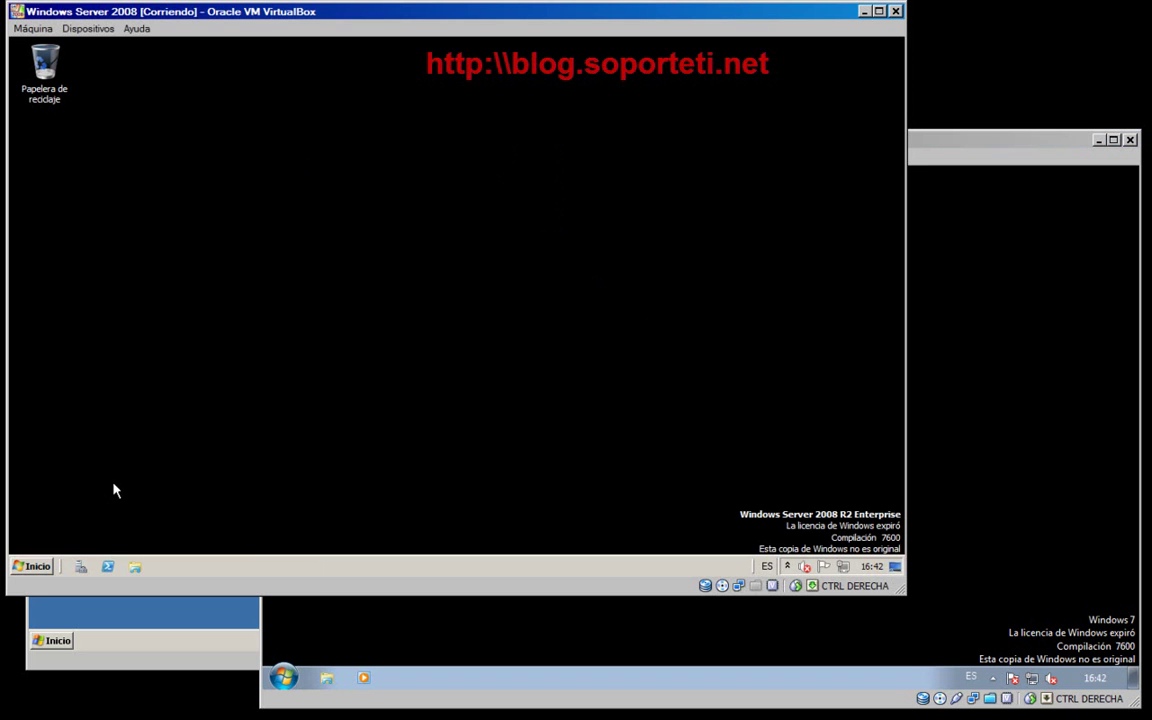
- Run ncpa.cpl on the server to list its LAN and WAN network connections
key(super+r)
text(ncpa)
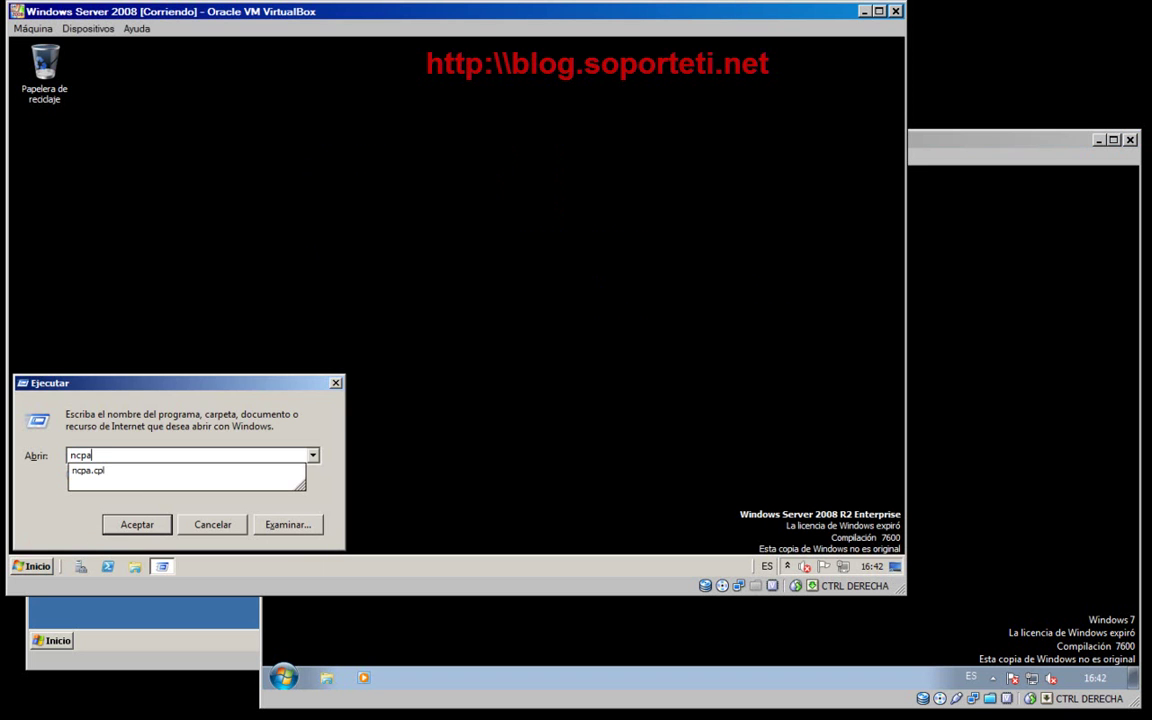
text(.cpl)
key(Return)
- Inspect the WAN connection's actions, then switch briefly to Windows 7 and back to the server
click(416, 172)
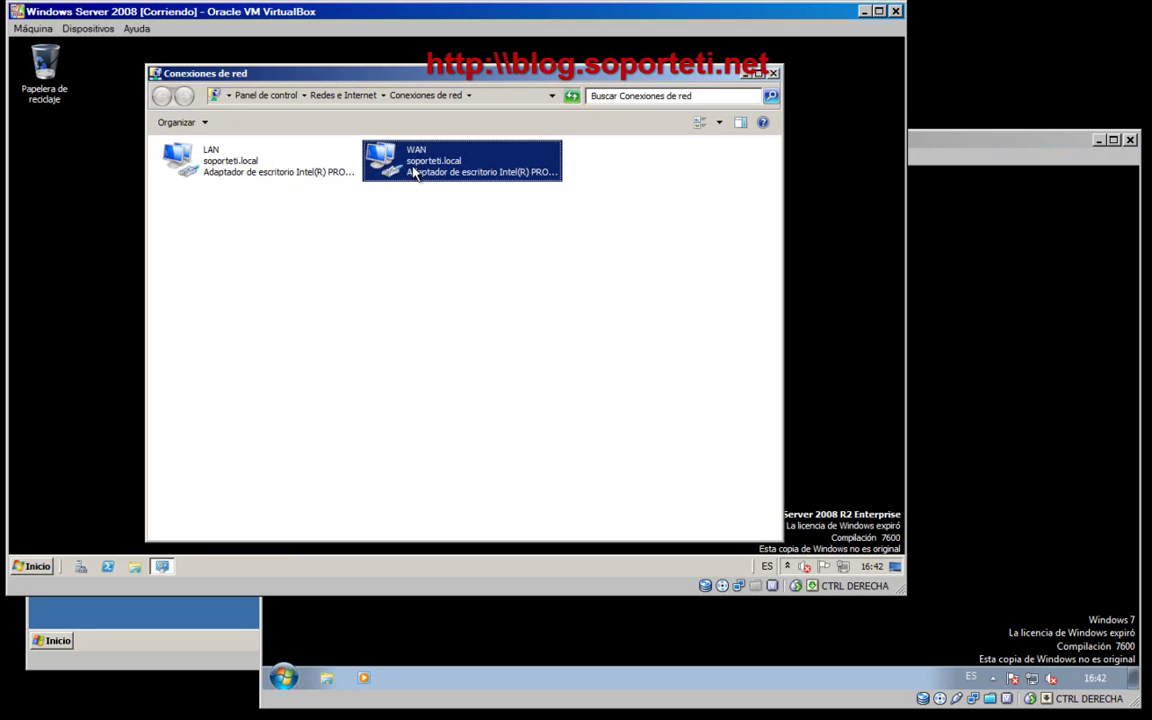
right_click(395, 168)
click(316, 239)
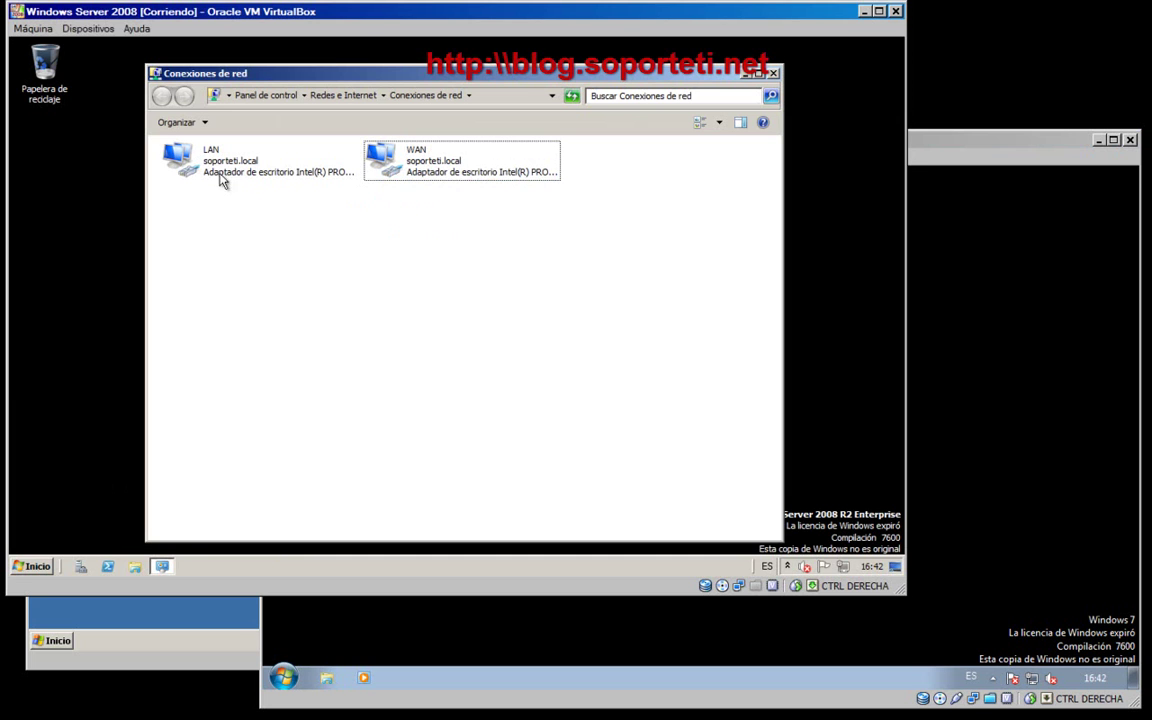
click(1023, 391)
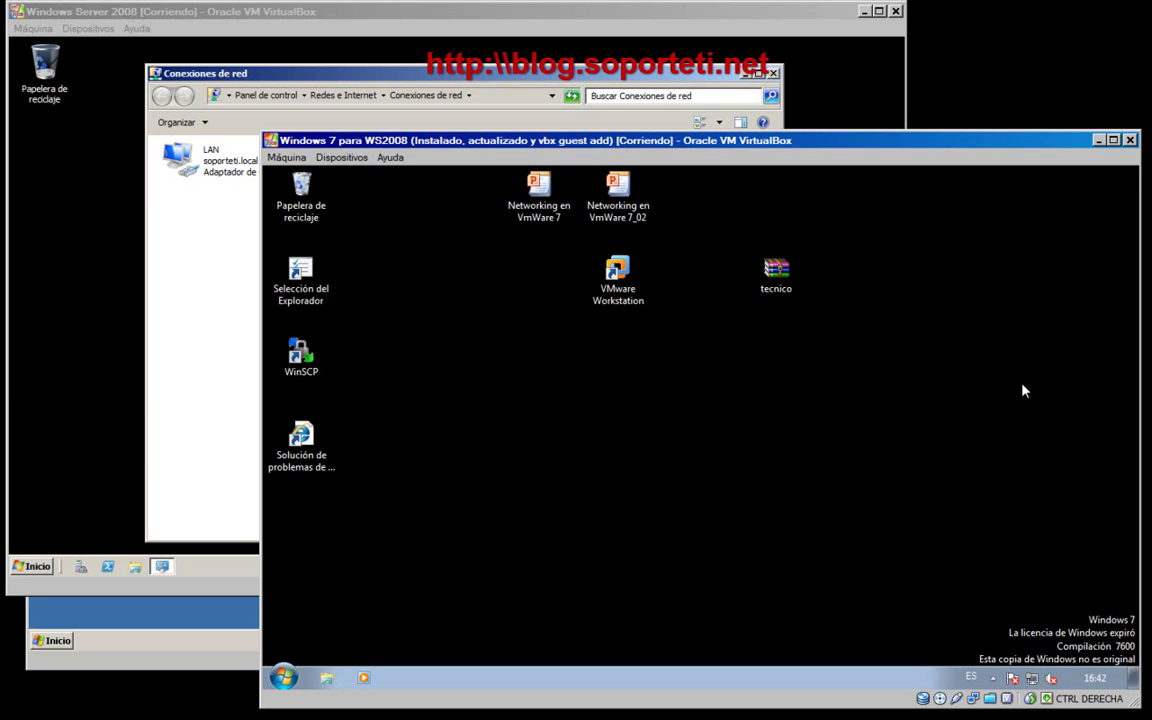
click(232, 417)
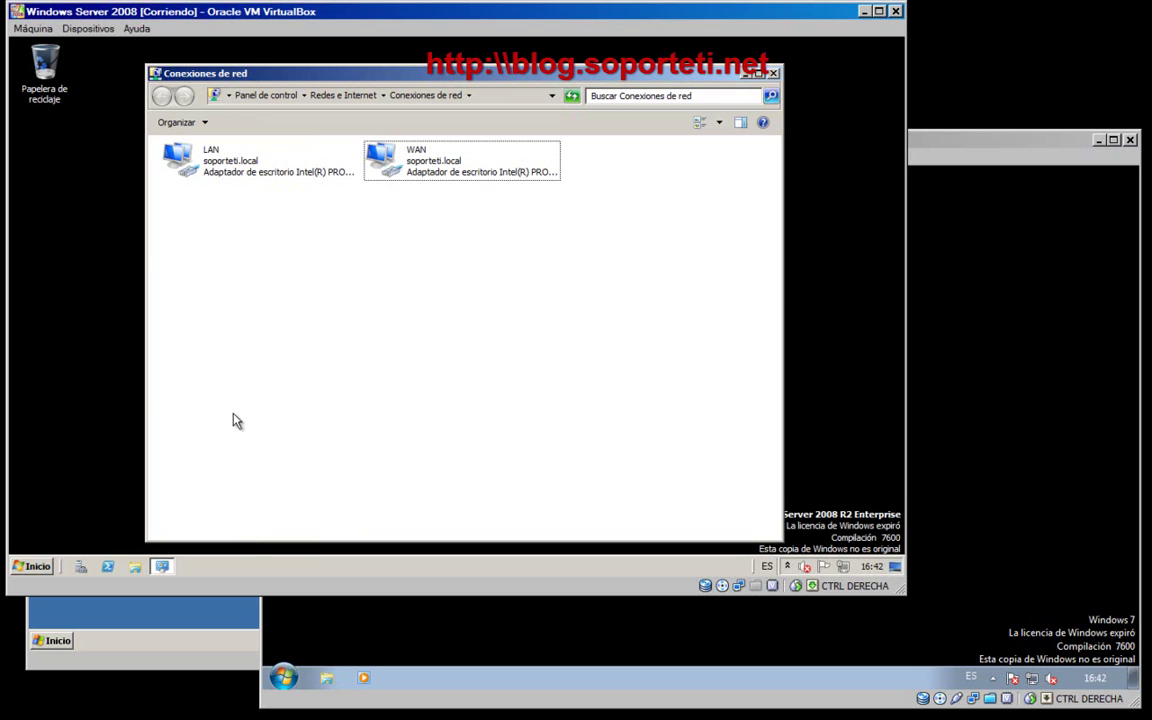
- Check the WAN connection's status details, showing IPv4 address 192.168.1.4
right_click(416, 168)
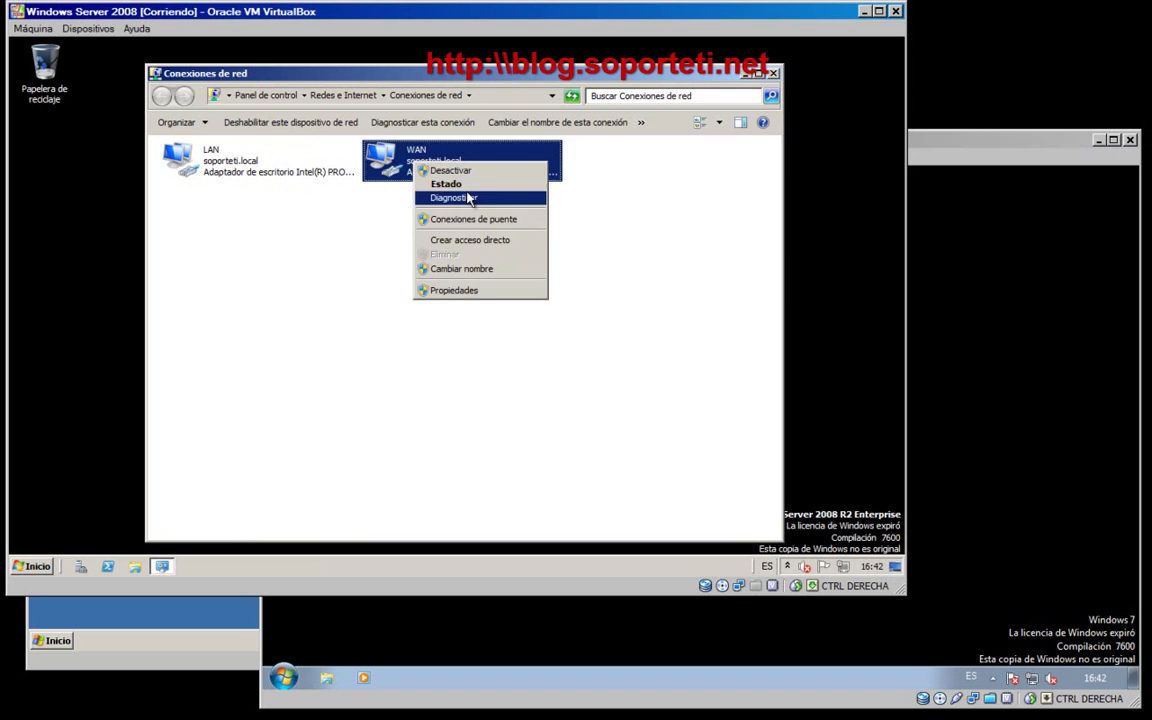
click(455, 184)
click(360, 285)
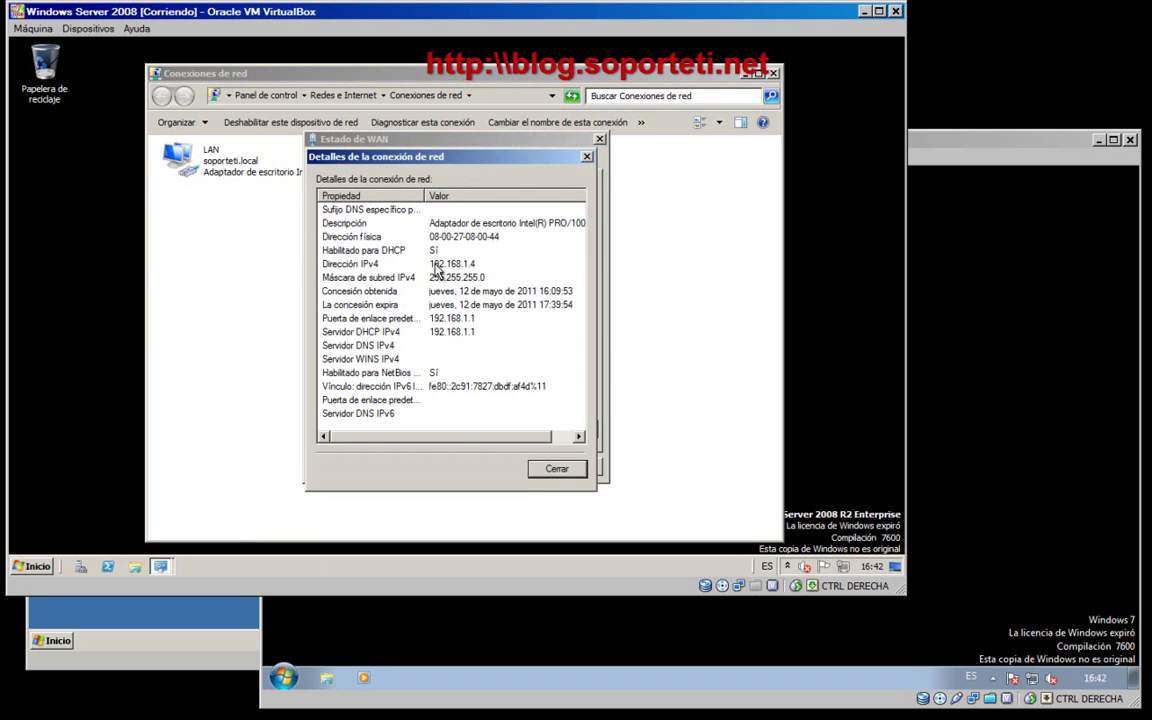
click(445, 264)
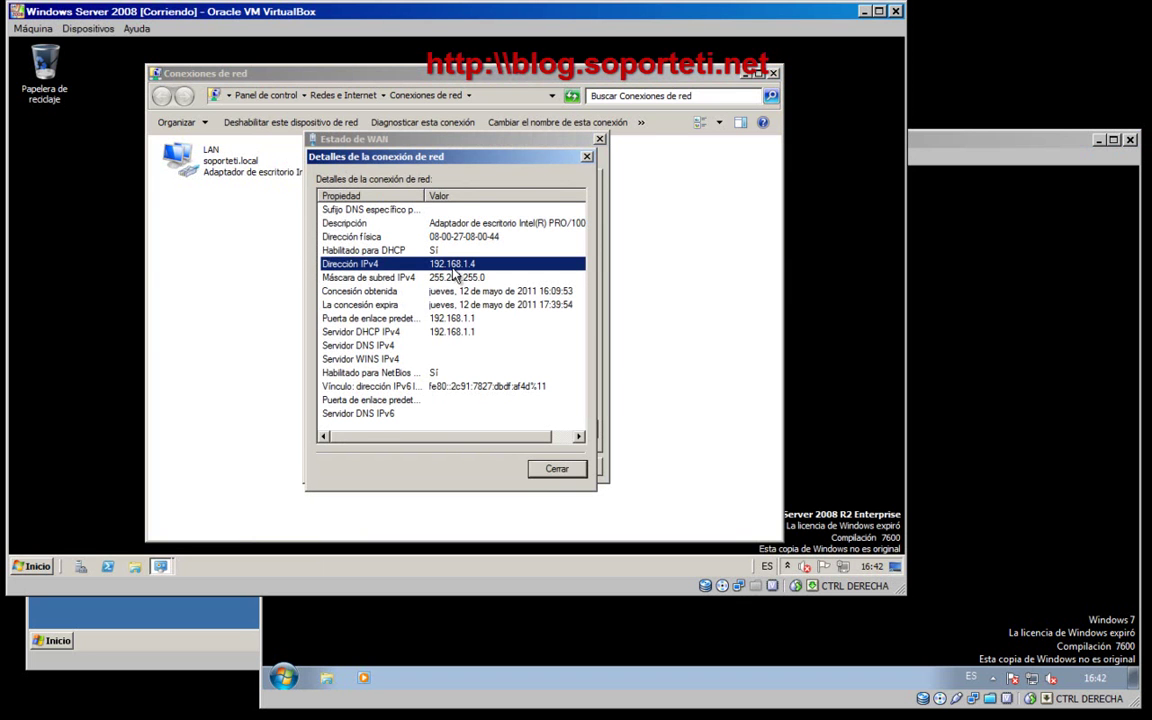
click(557, 469)
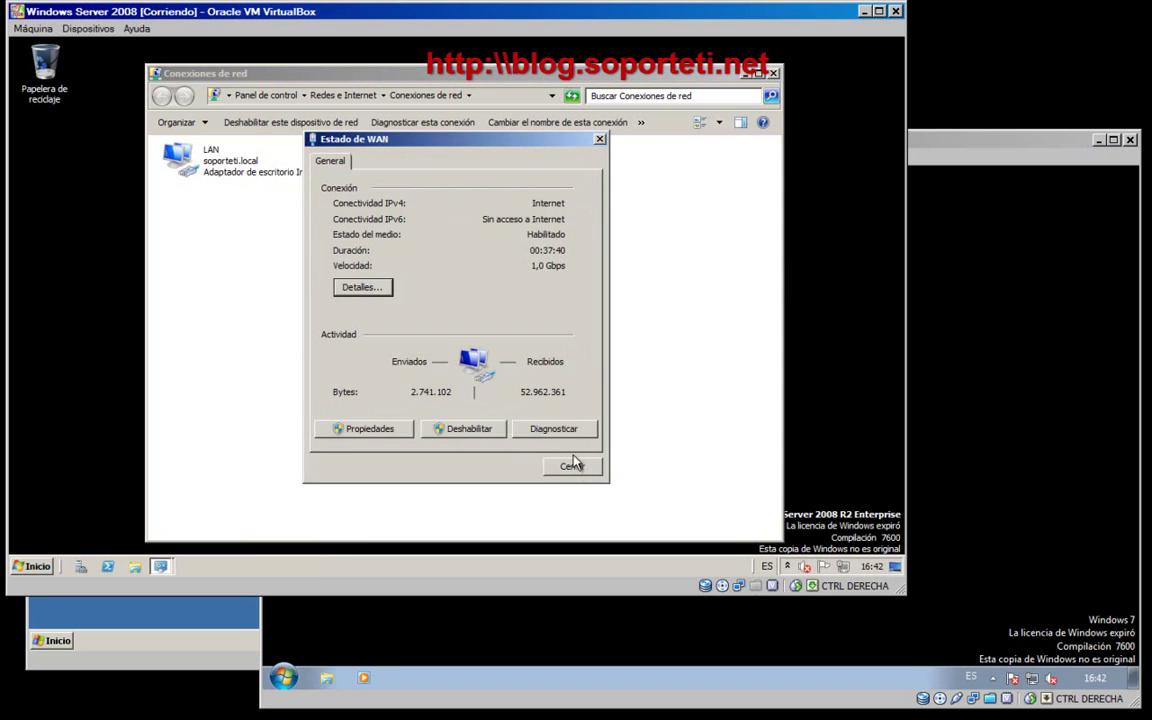
click(577, 463)
- Check the LAN connection's status details, showing static address 192.168.10.100
right_click(250, 178)
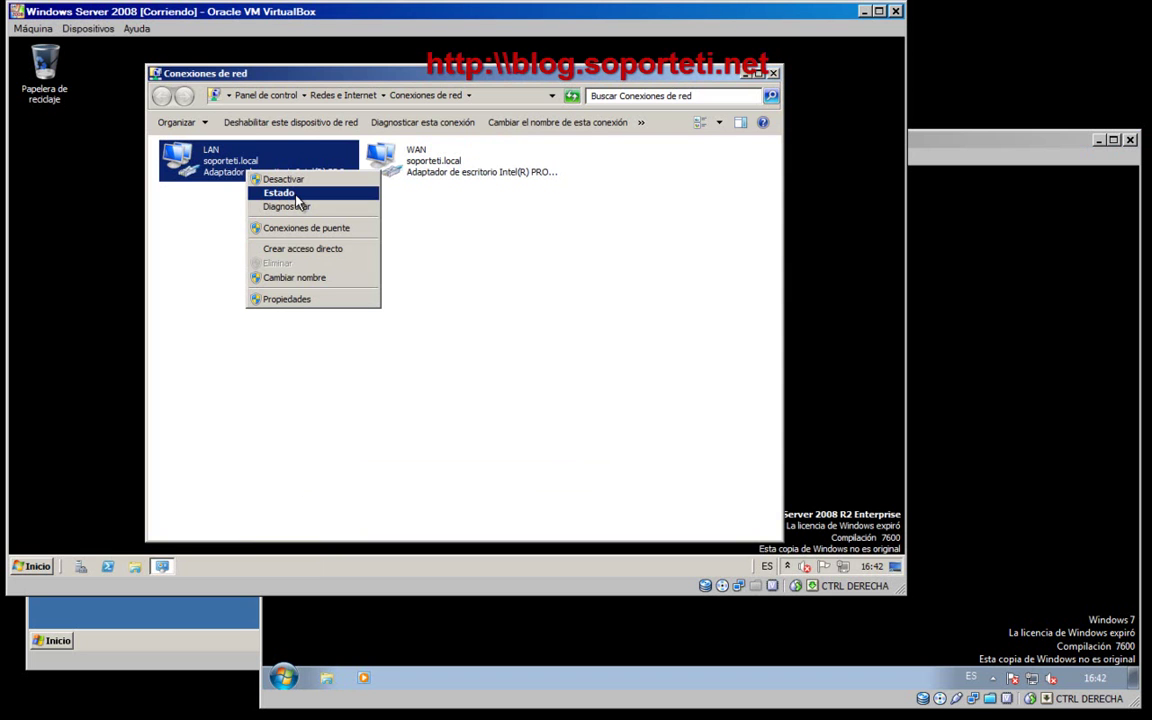
click(297, 195)
click(357, 285)
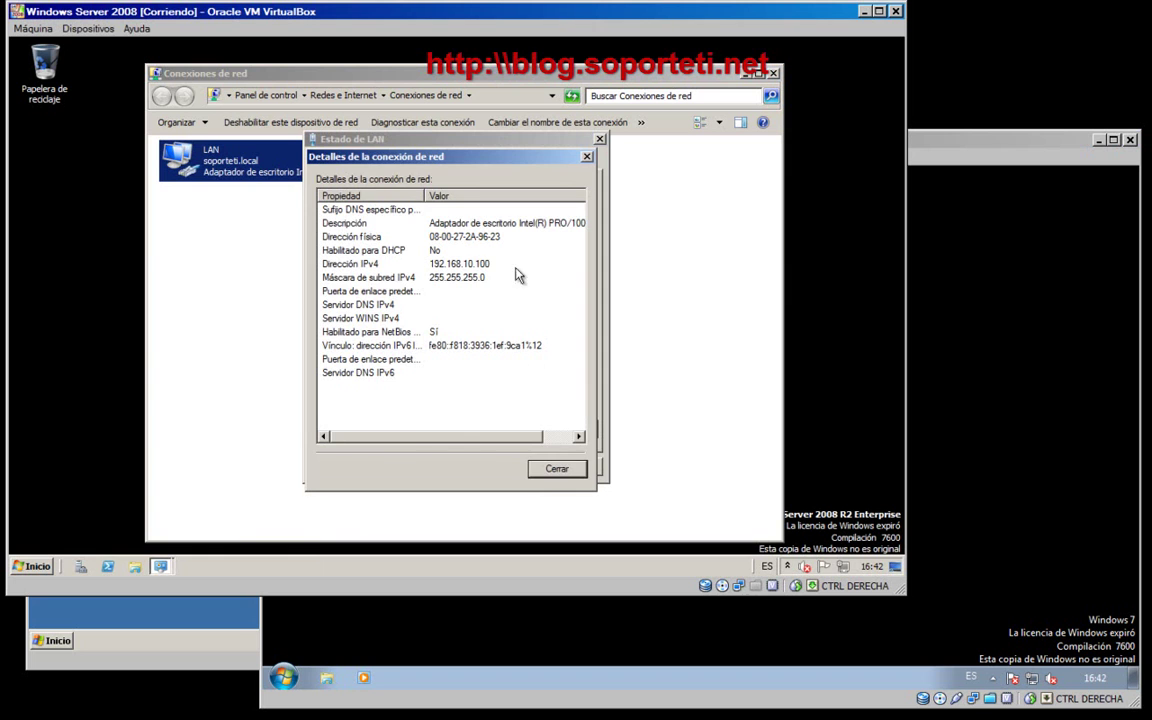
click(557, 469)
- Close the server's connection dialogs and run ncpa.cpl in the Windows 7 VM
click(578, 464)
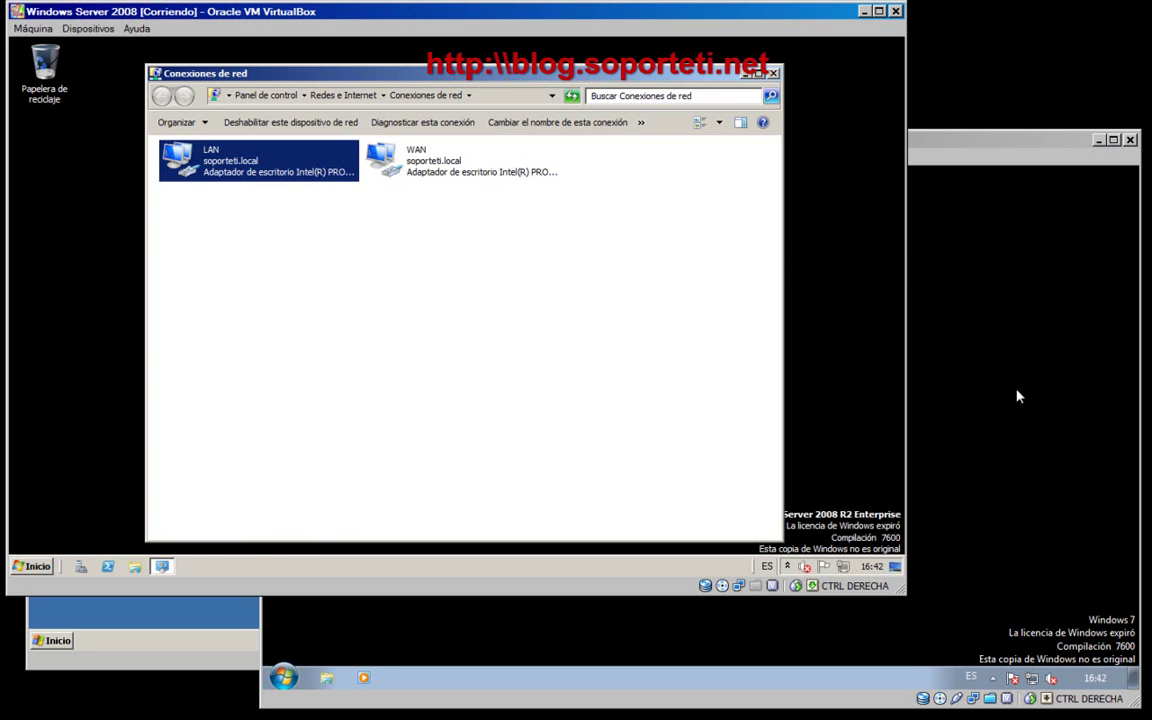
click(1012, 399)
right_click(566, 453)
click(479, 535)
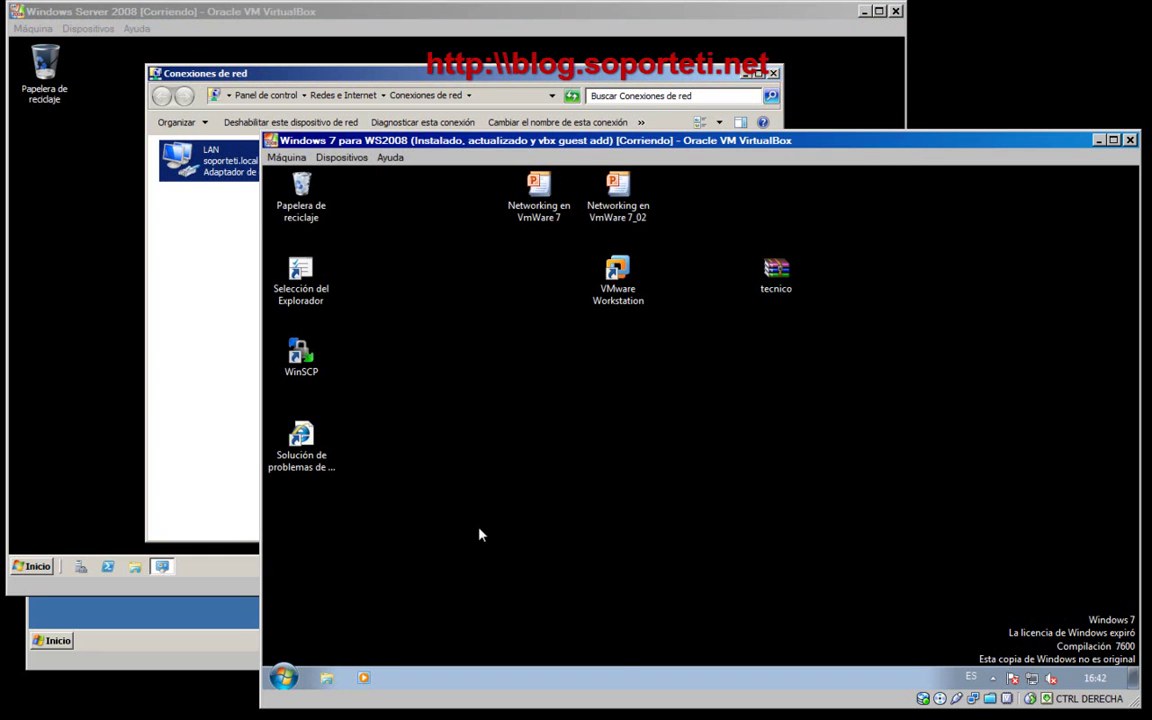
key(super)
key(super+r)
text(ncpa.cp)
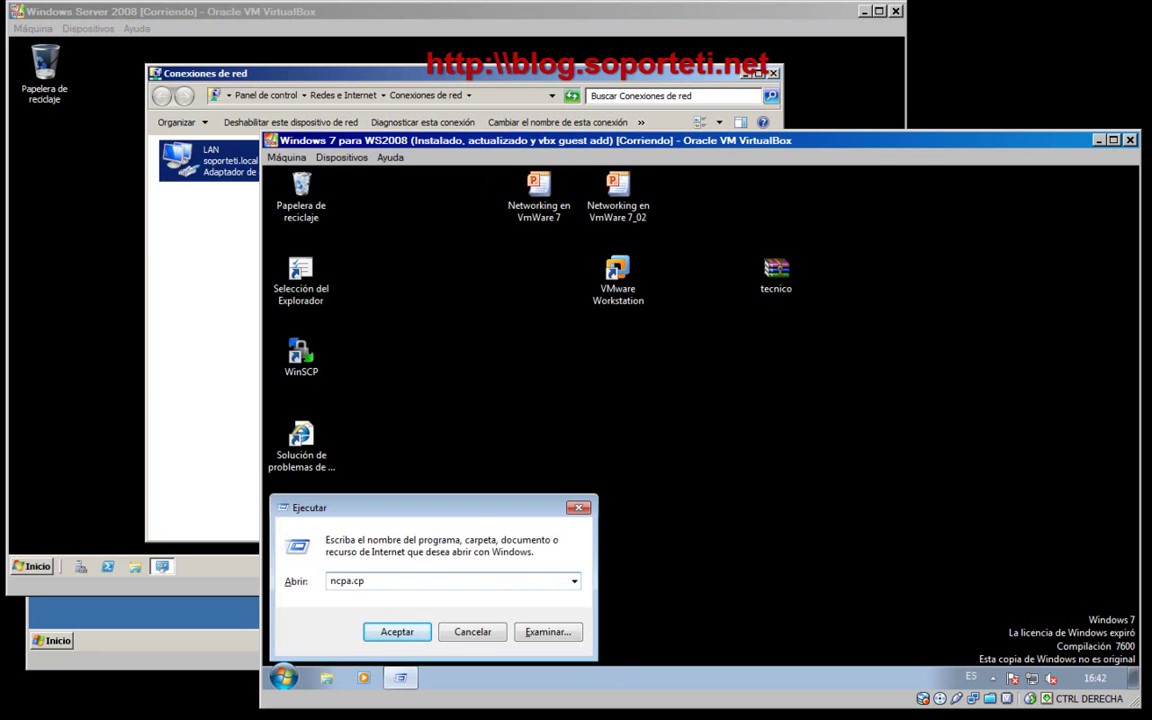
text(l)
key(Return)
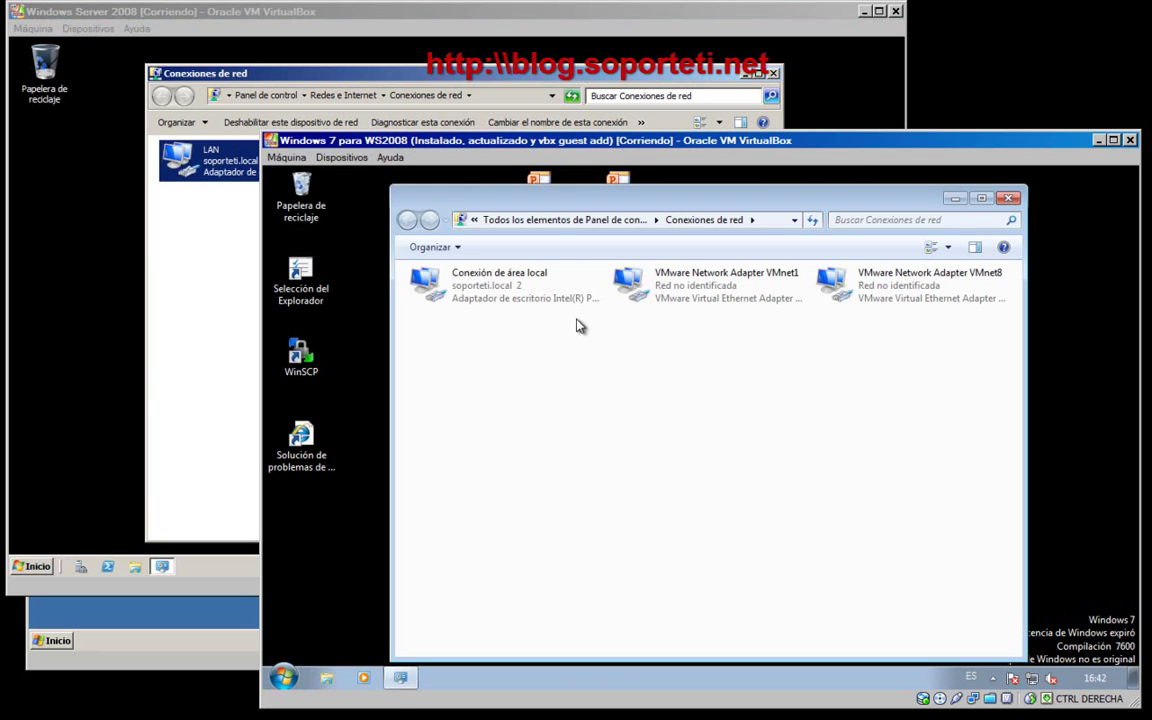
- Read Windows 7's local connection details (192.168.10.200, DHCP from 192.168.10.100), then return to the server
right_click(468, 282)
click(501, 303)
click(609, 407)
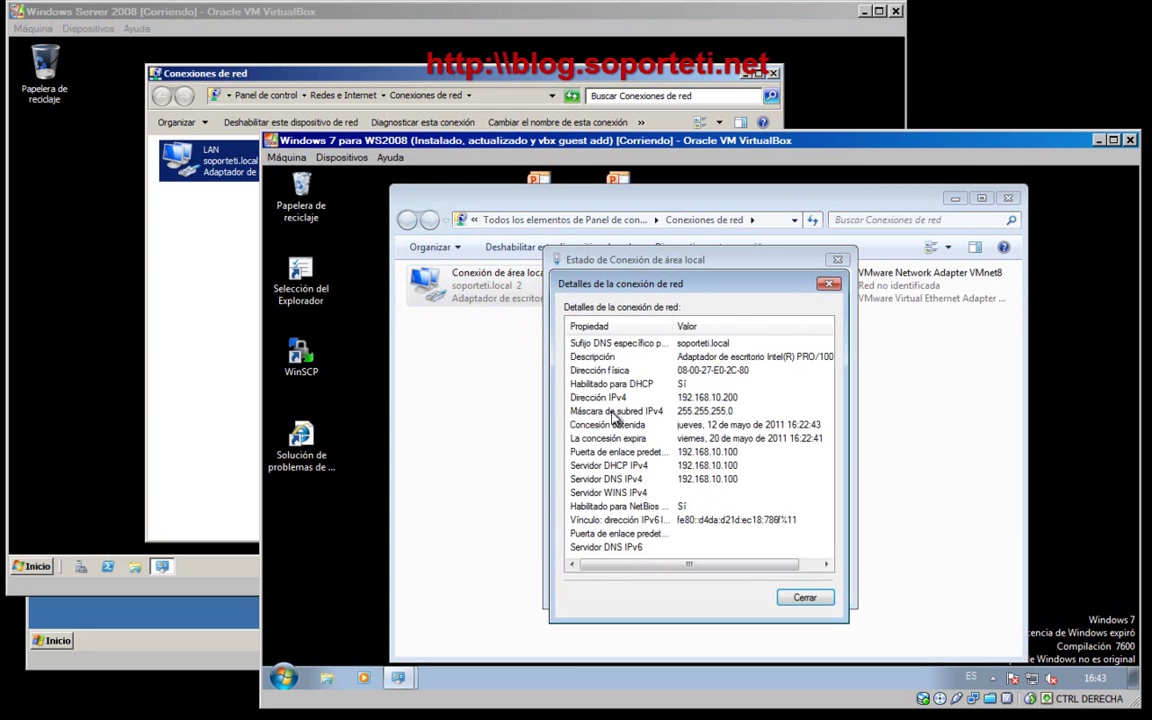
click(809, 600)
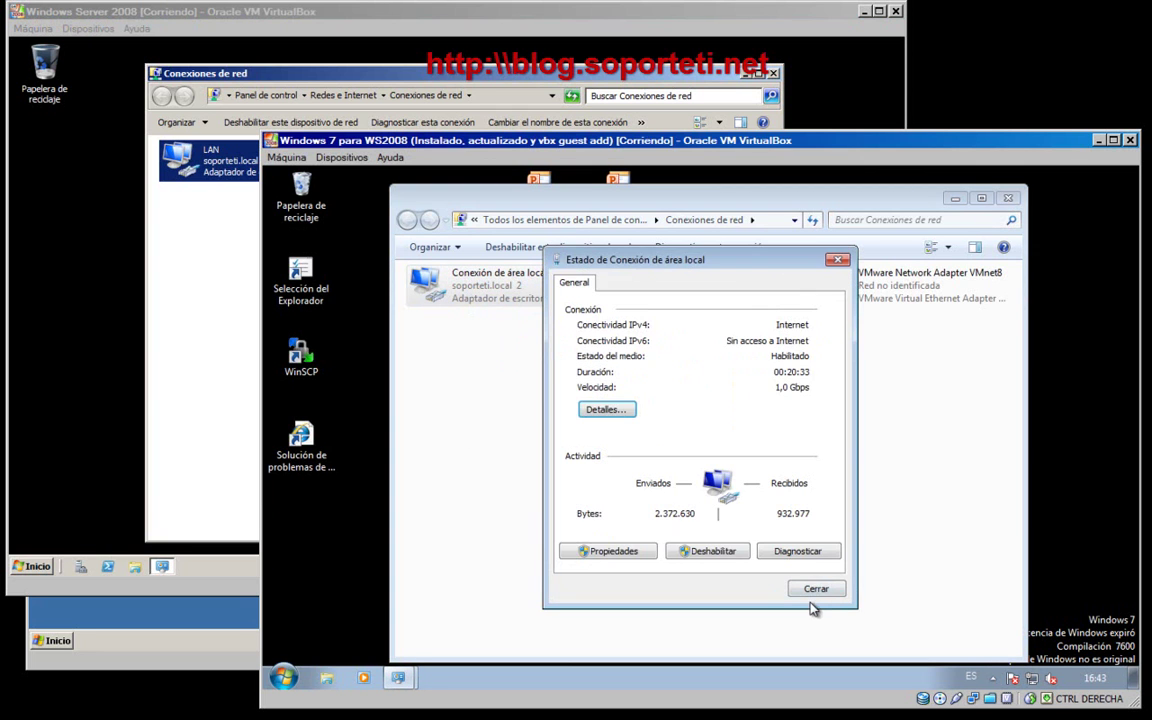
click(816, 590)
click(955, 197)
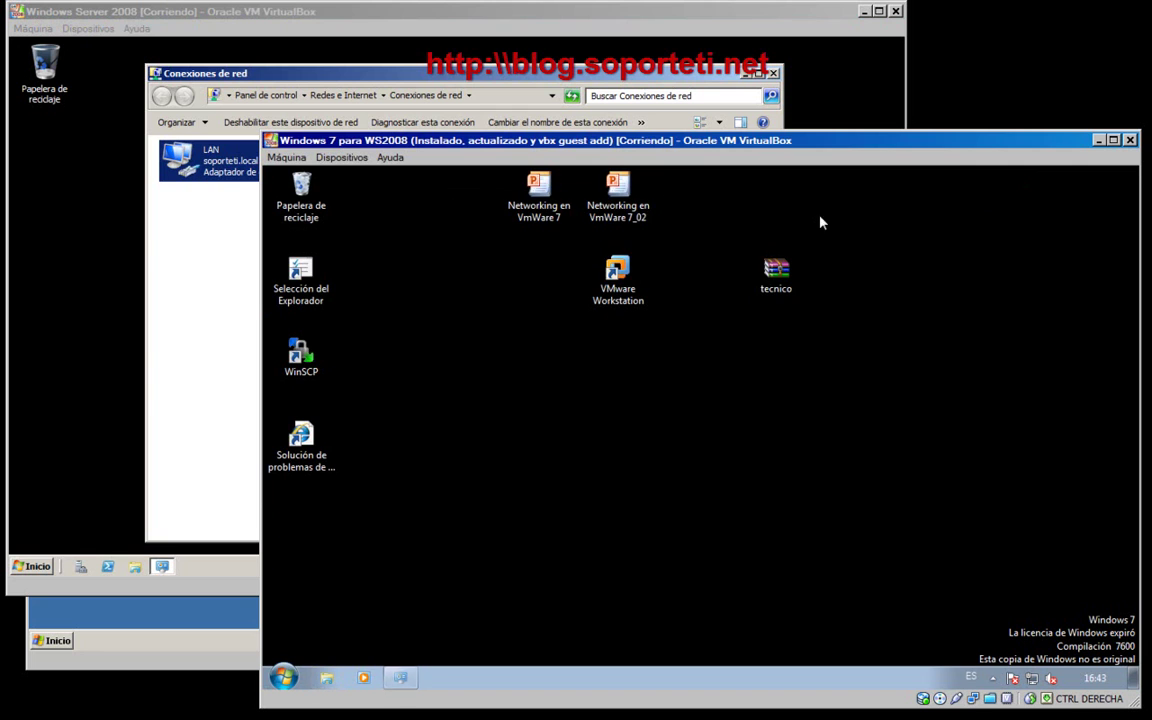
click(174, 283)
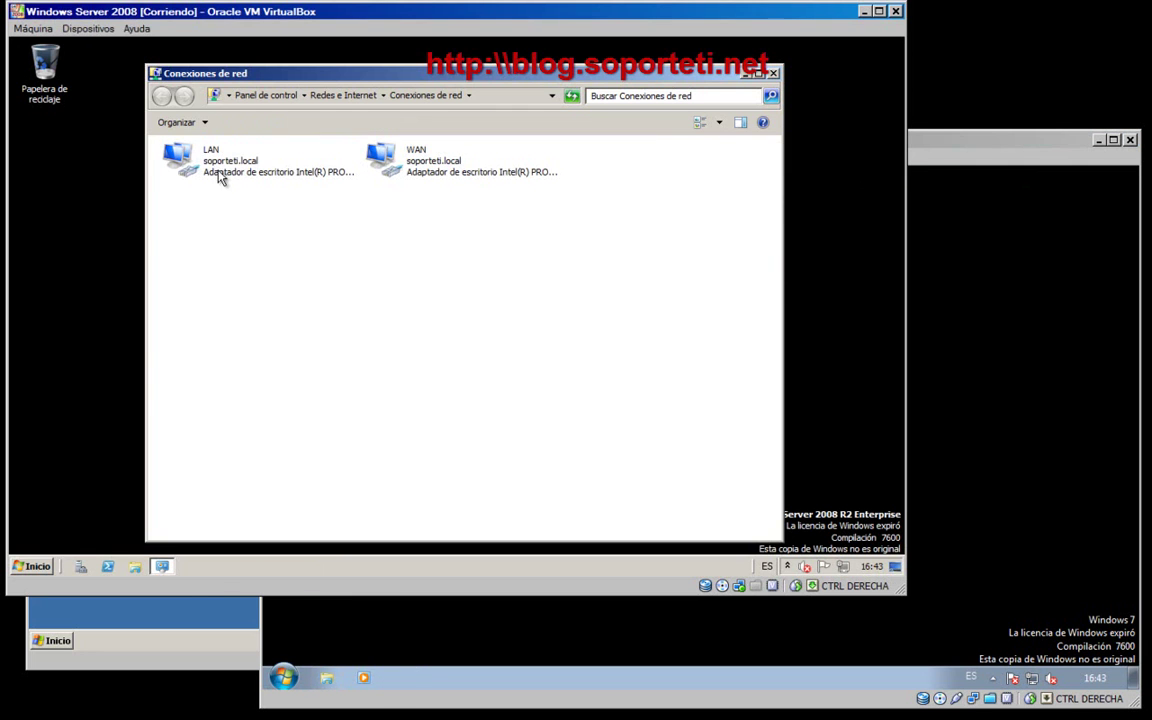
- Run ncpa.cpl in the Windows XP VM to open its network connections
click(200, 607)
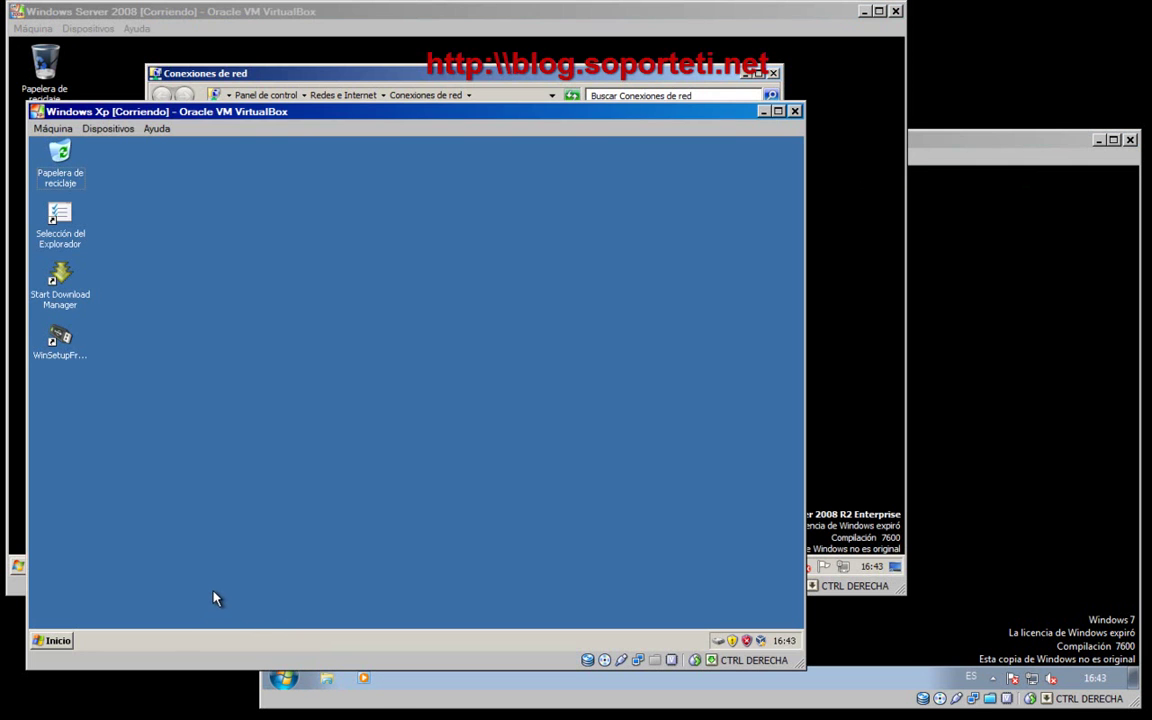
key(super+r)
text(ncpa.cpl)
key(Return)
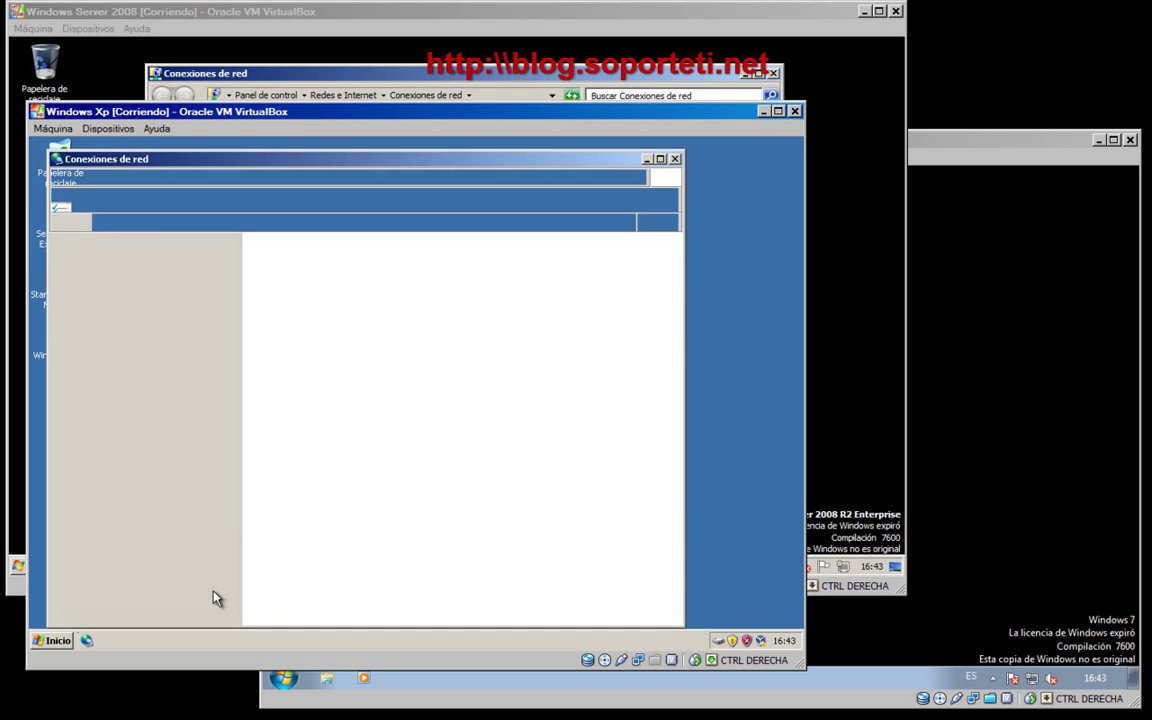
- Confirm XP's DHCP address 192.168.1.7 and gateway 192.168.1.1, then select the server's WAN connection
right_click(329, 267)
click(373, 289)
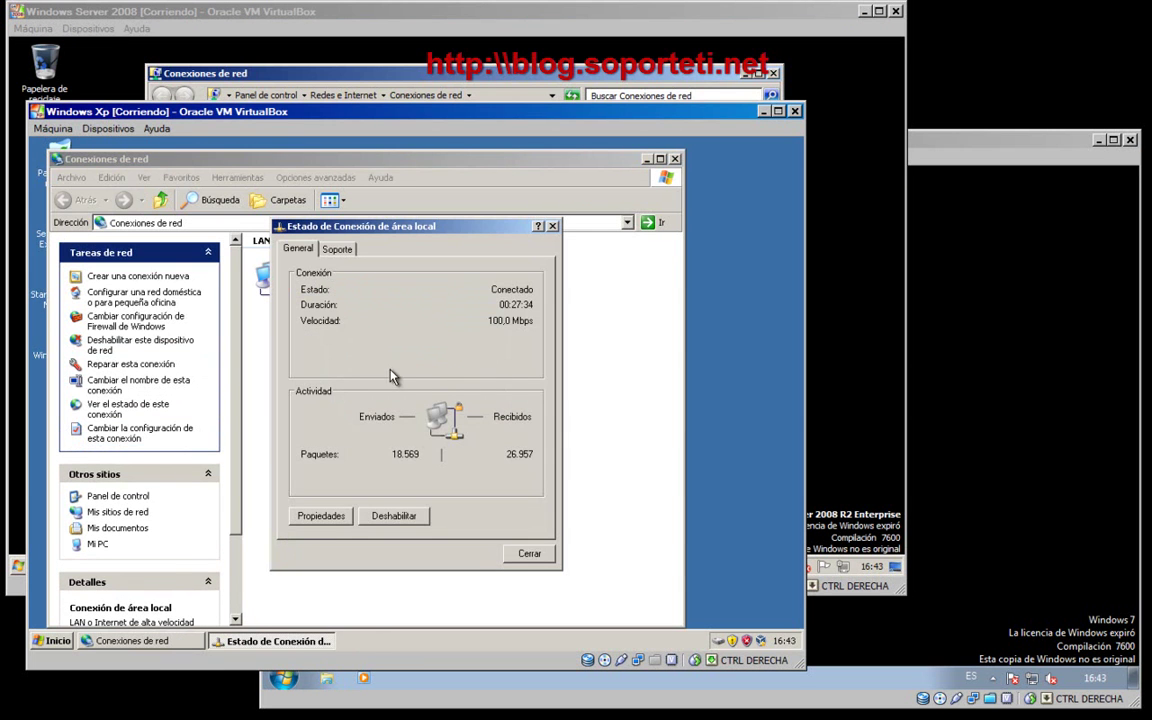
click(337, 248)
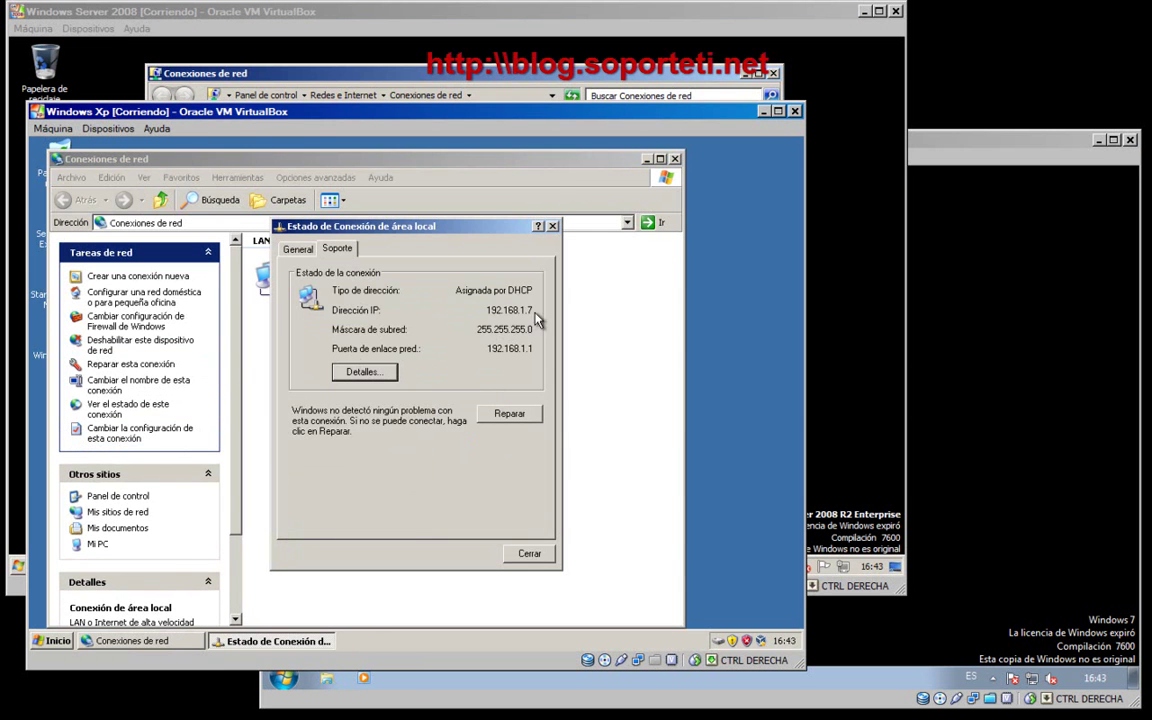
click(528, 554)
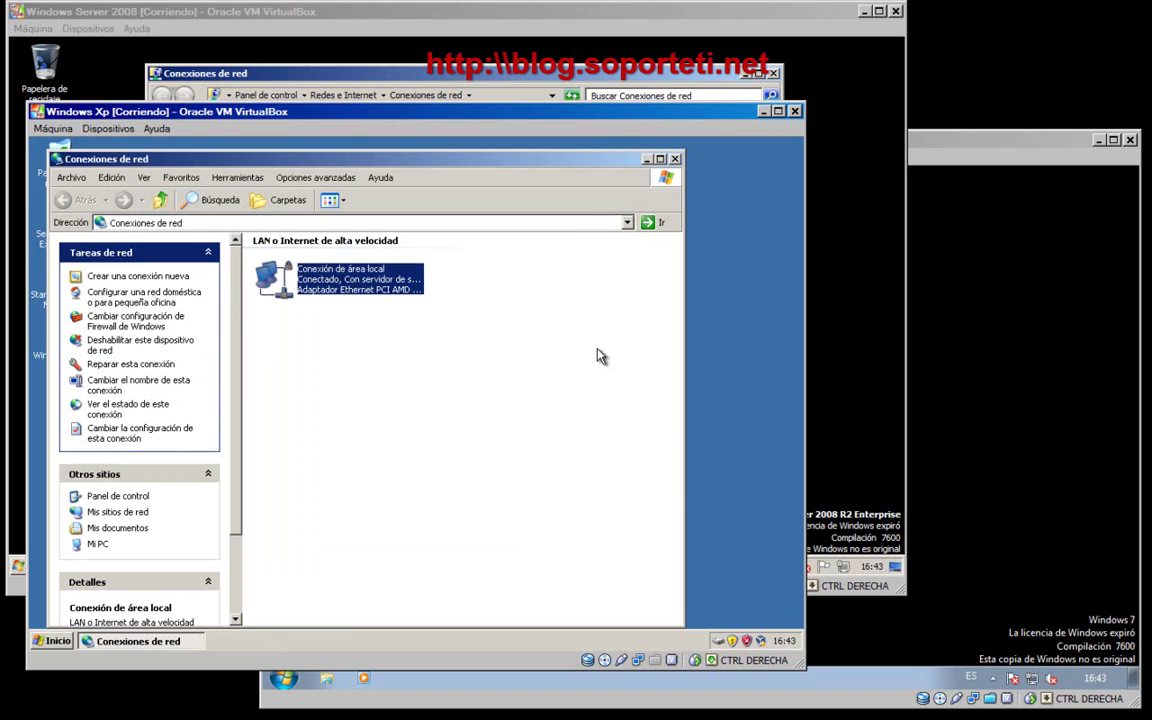
click(675, 159)
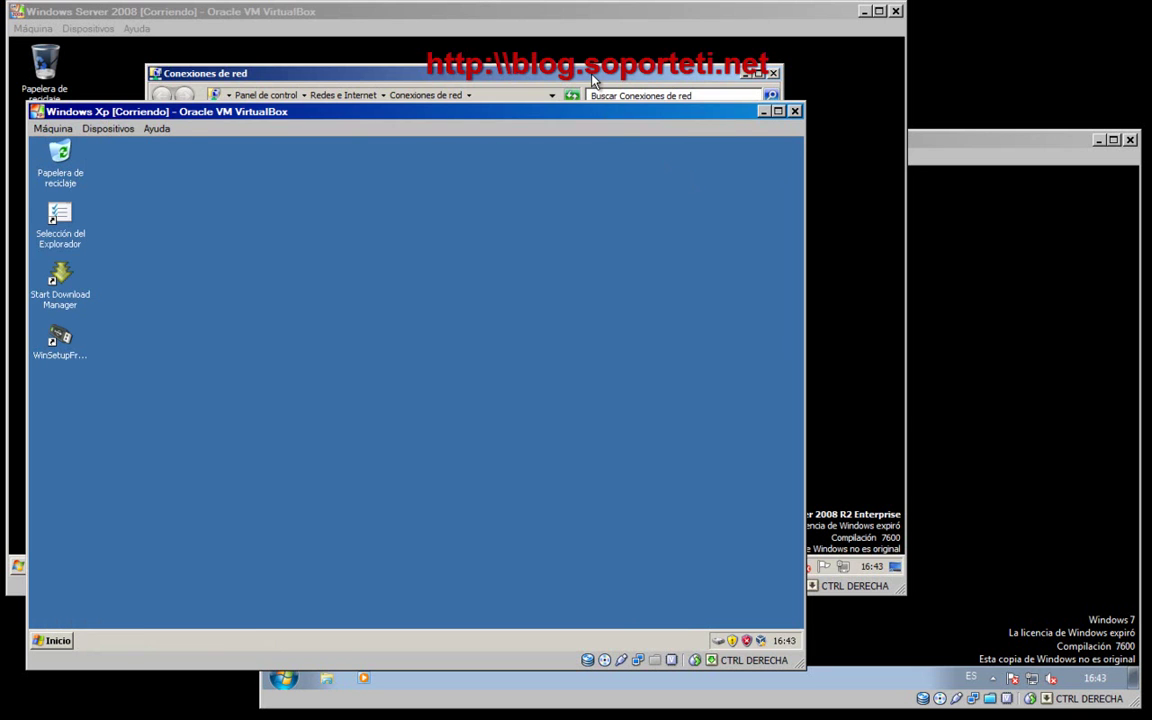
click(593, 80)
click(392, 158)
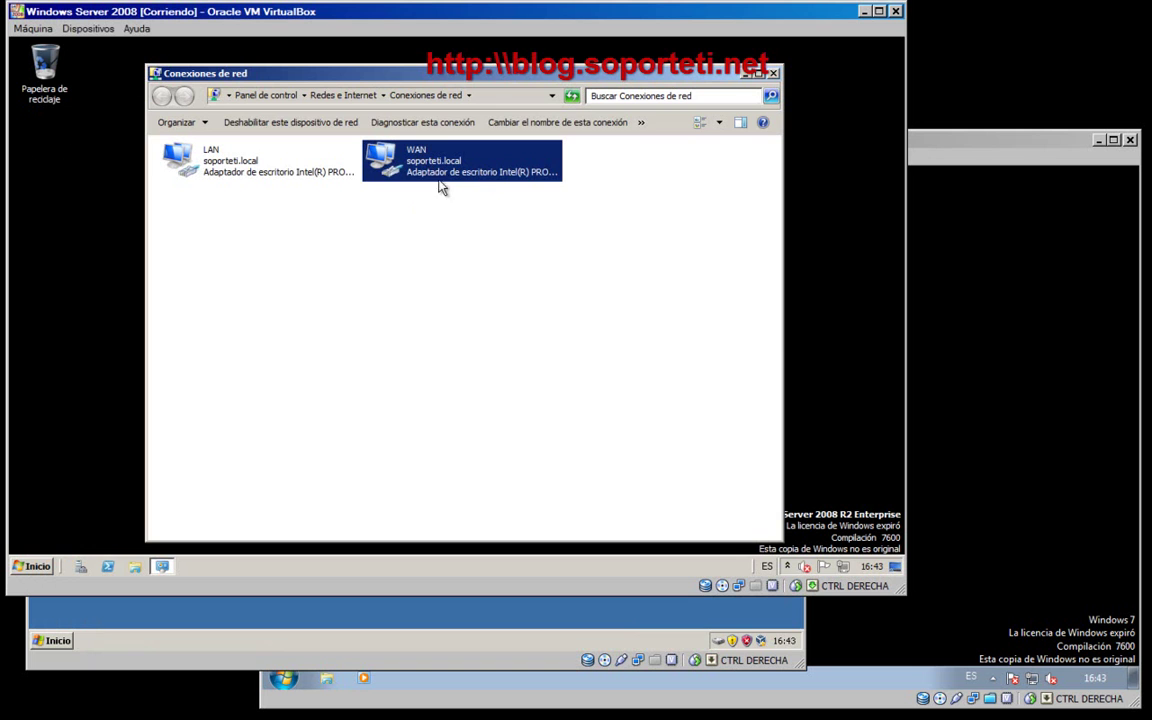
- Start Remote Desktop Connection in XP and connect to 192.168.1.4
click(252, 605)
key(super)
click(107, 400)
click(355, 397)
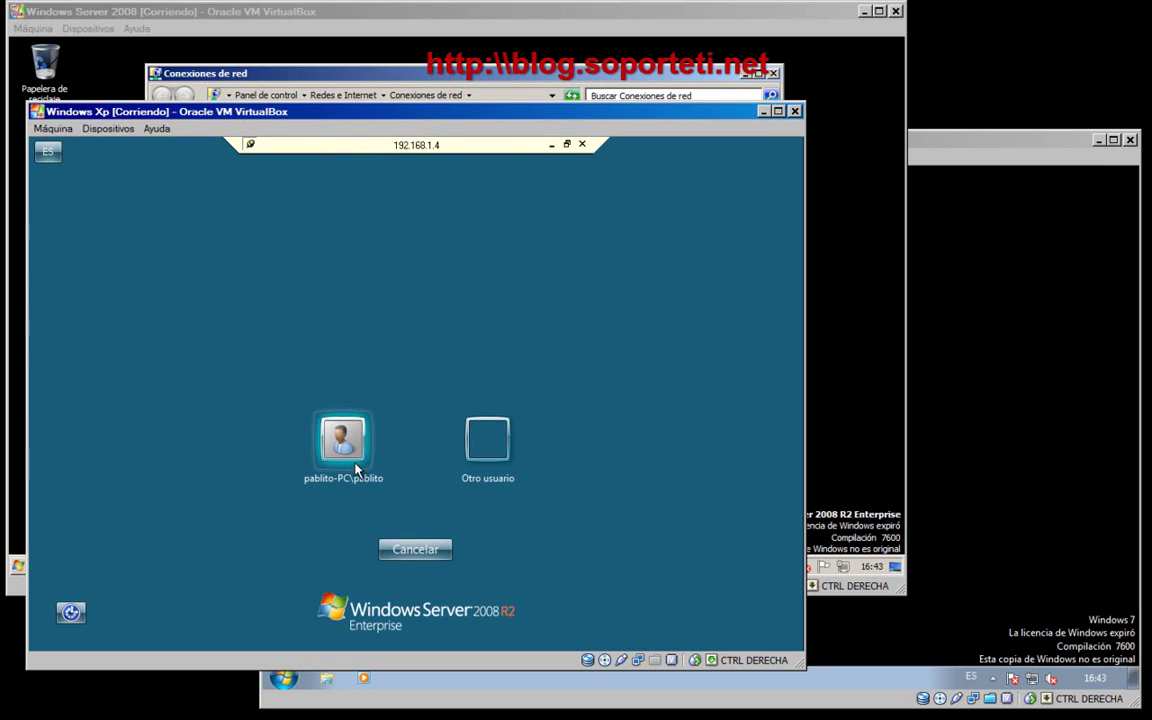
- Sign in as another user, Administrador, with the account password
click(487, 440)
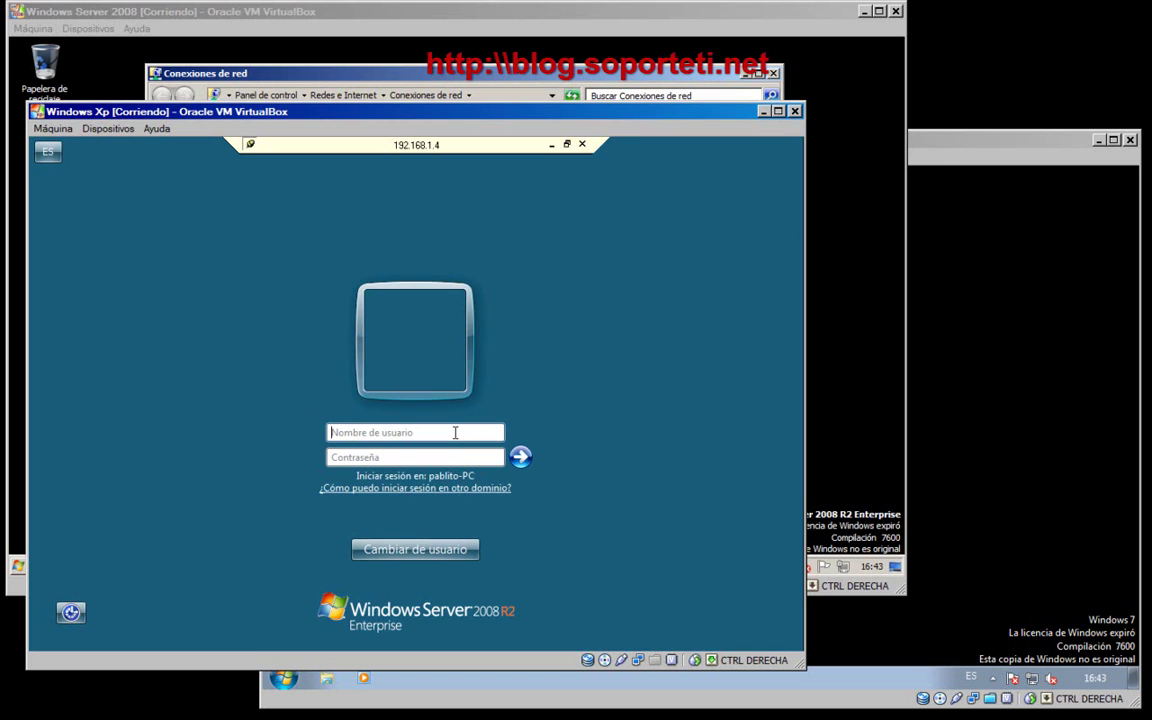
text(Administrador)
key(Tab)
text(•)
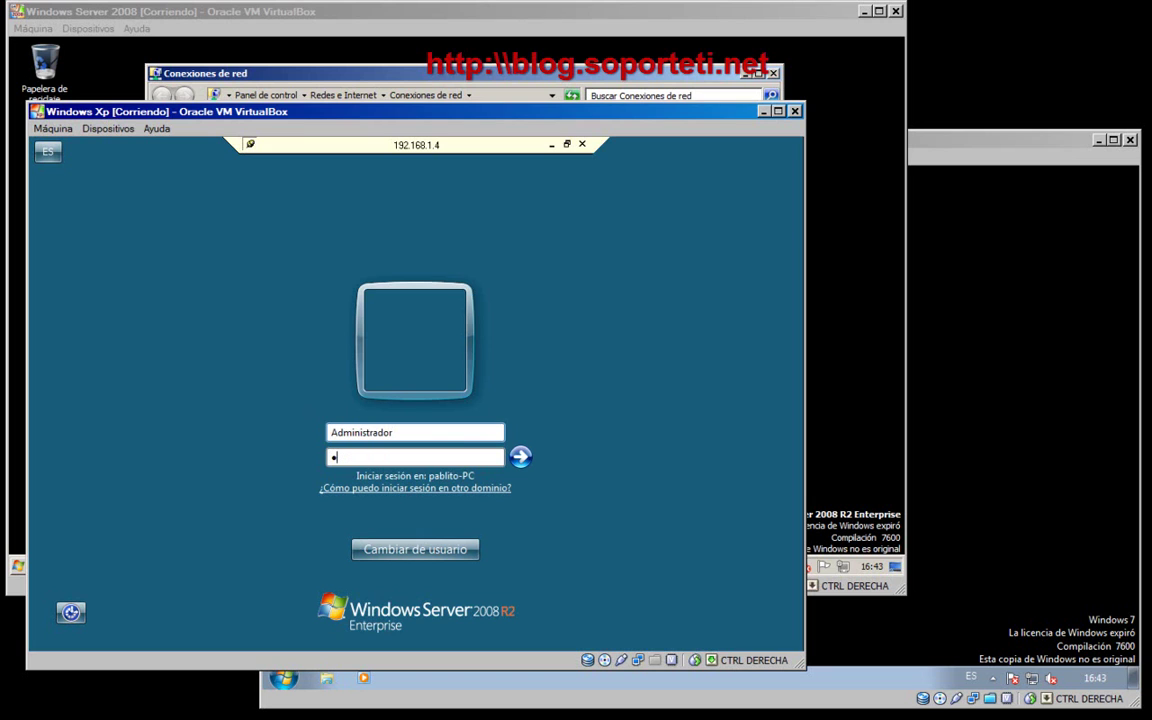
text(••••••••)
key(Return)
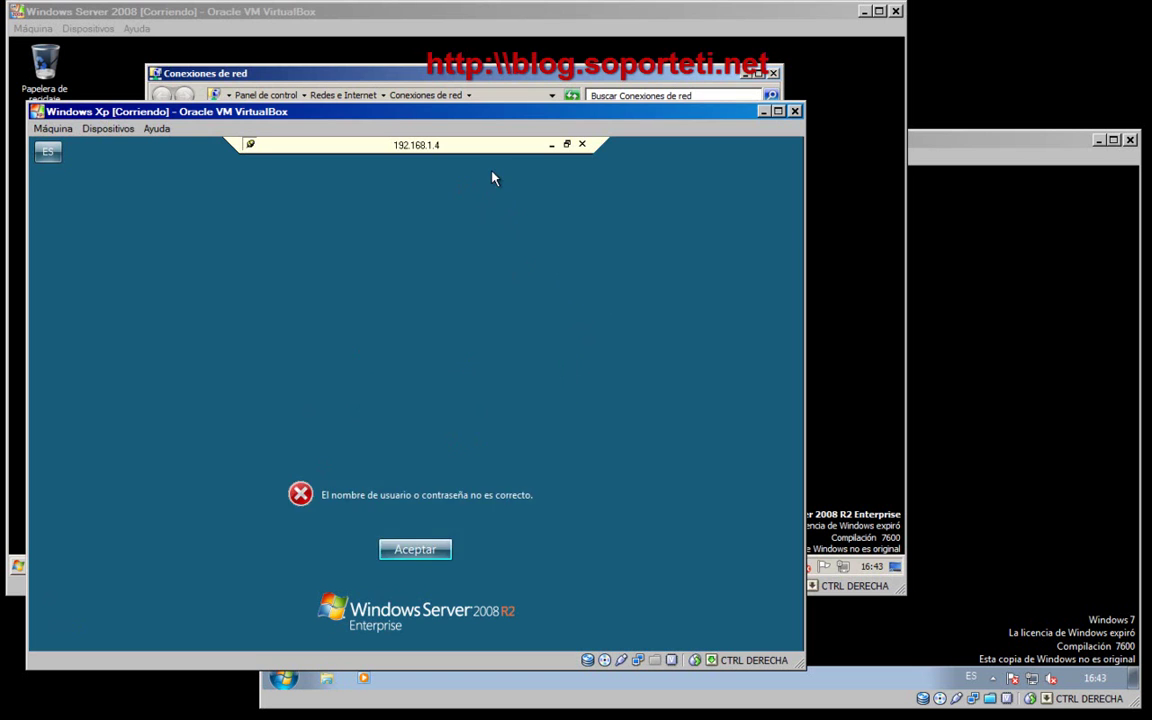
- Dismiss the failed-login message, return to Other user's blank fields, and switch to the server VM
click(437, 548)
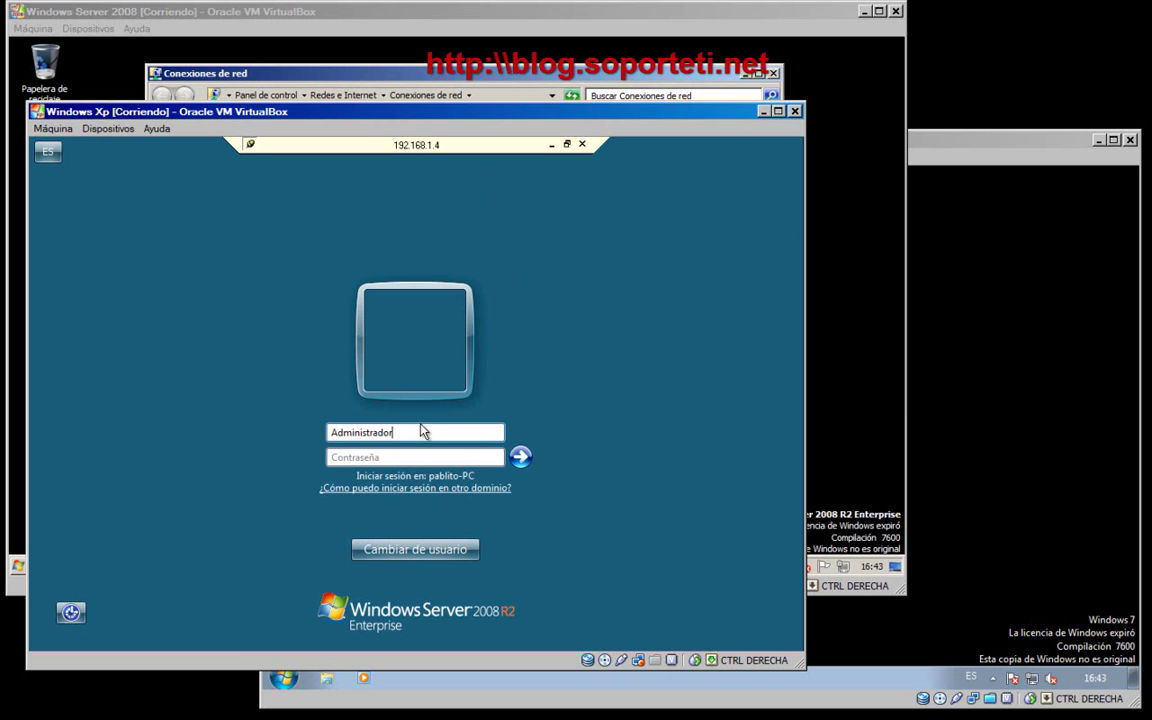
click(428, 549)
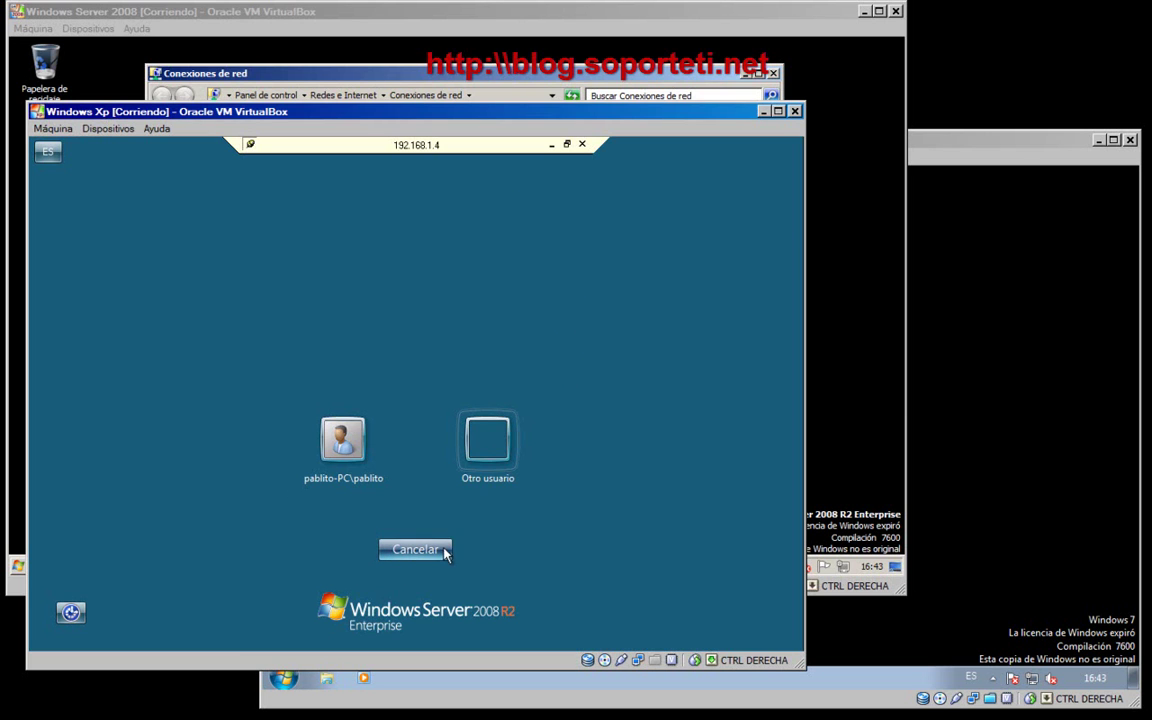
click(487, 440)
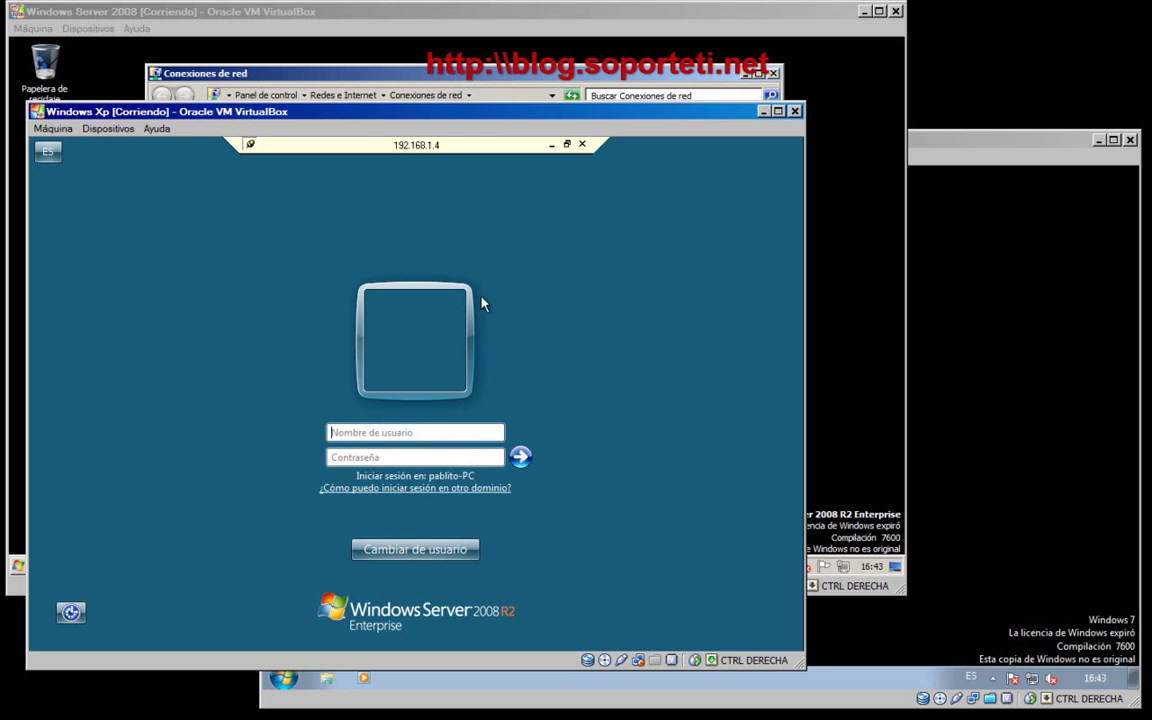
click(400, 82)
- Read the server's domain, soporteti.local, in Computer's system properties, then return to the XP VM
key(super)
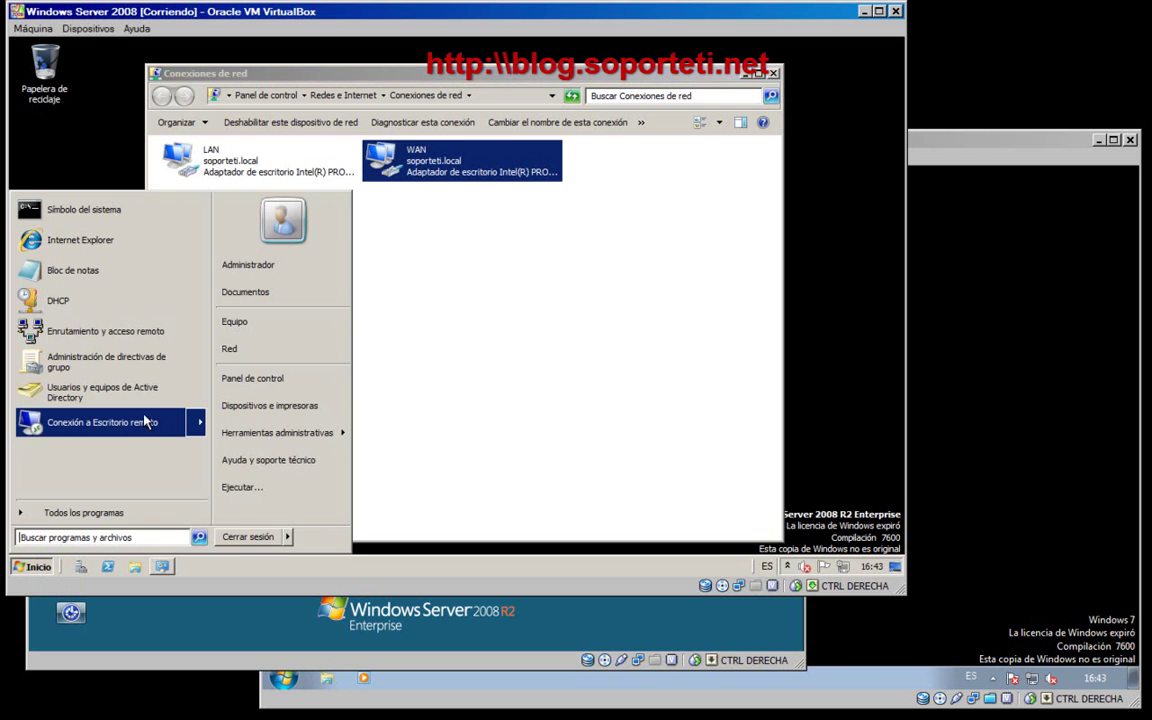
right_click(243, 330)
click(280, 432)
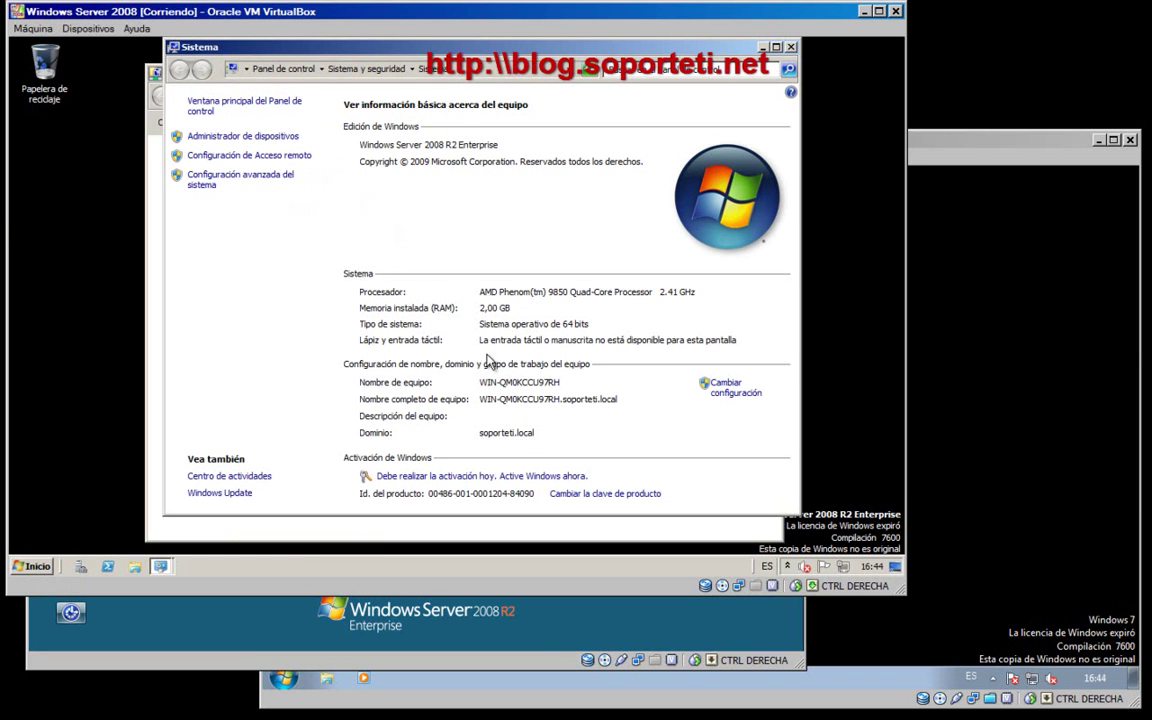
click(790, 47)
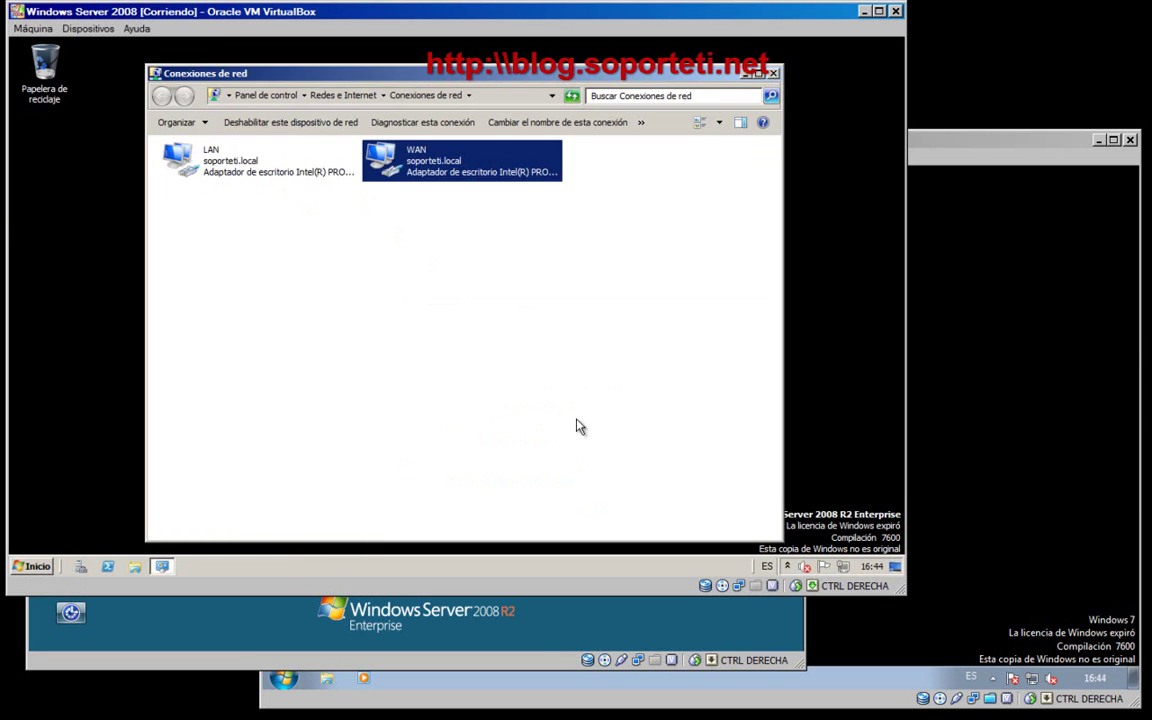
click(296, 632)
- Enter the soporteti\ domain prefix in the user name and decline the StickyKeys prompt
text(soporteti)
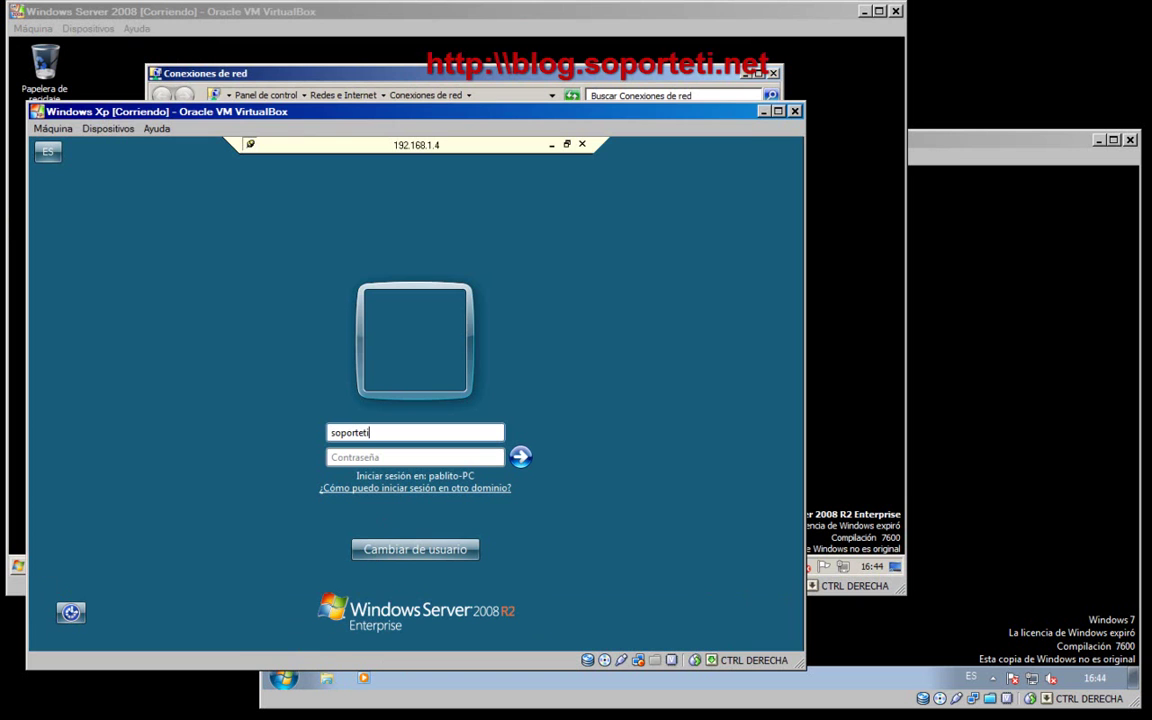
text(\)
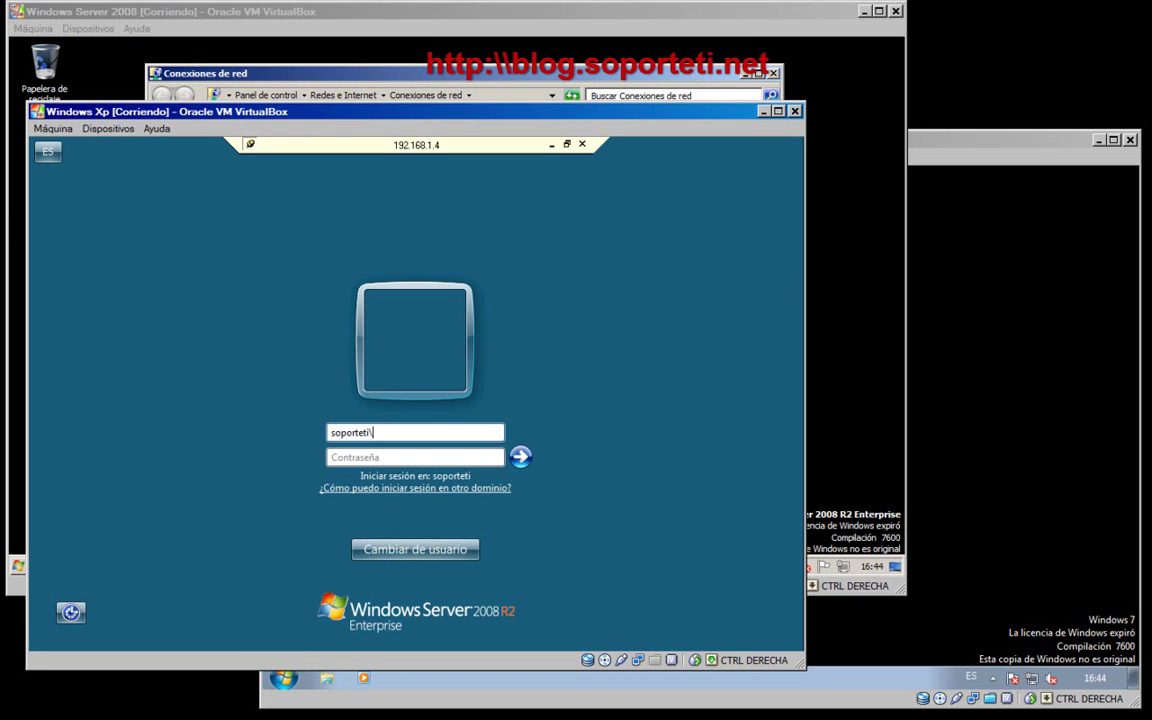
key(shift)
key(shift)
key(shift)
key(shift)
key(shift)
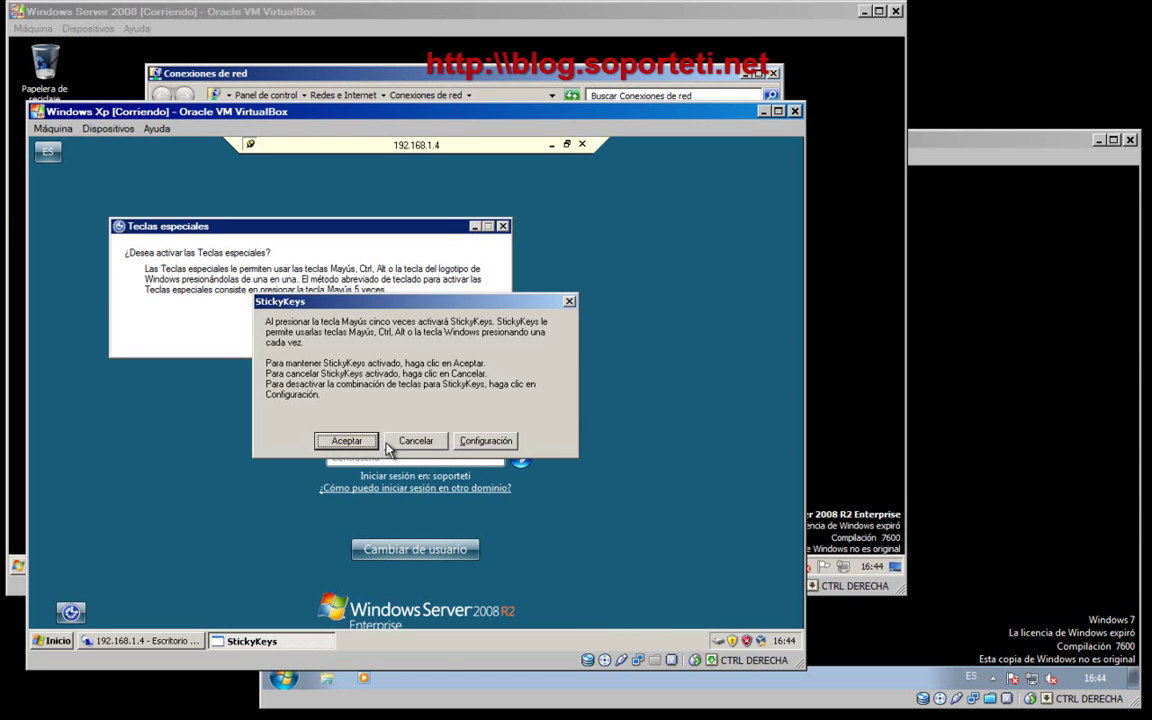
click(416, 441)
click(442, 334)
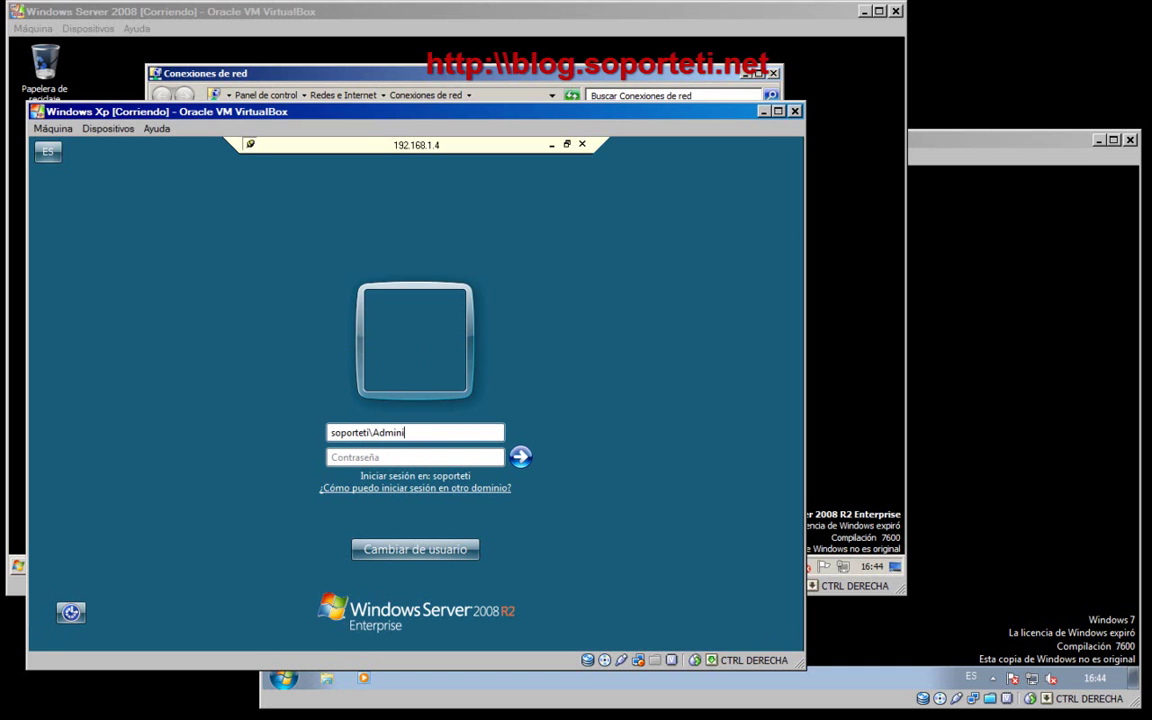
- Log on to 192.168.1.4 as the domain administrator, then arrange the XP VM and Network Connections windows
text(or)
key(Tab)
text(*)
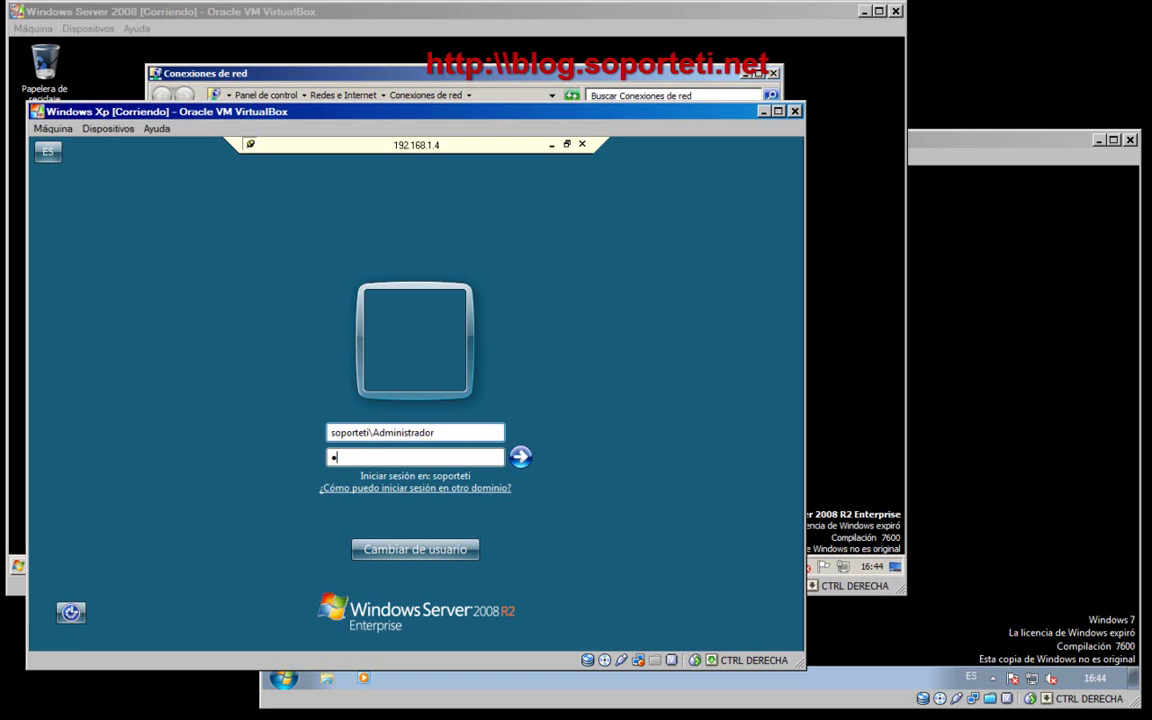
text(*******)
key(Return)
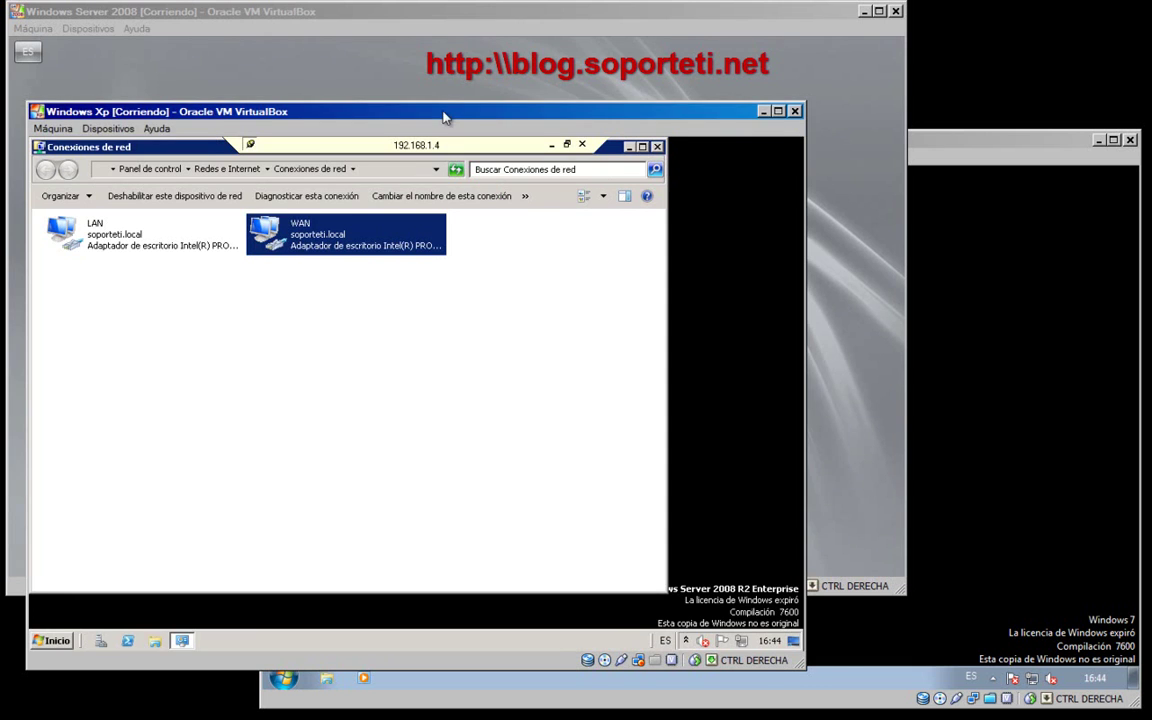
drag(445, 114, 499, 90)
drag(243, 126, 303, 162)
- Briefly launch and close the server's Remote Desktop client, then open the server's System Properties
click(108, 616)
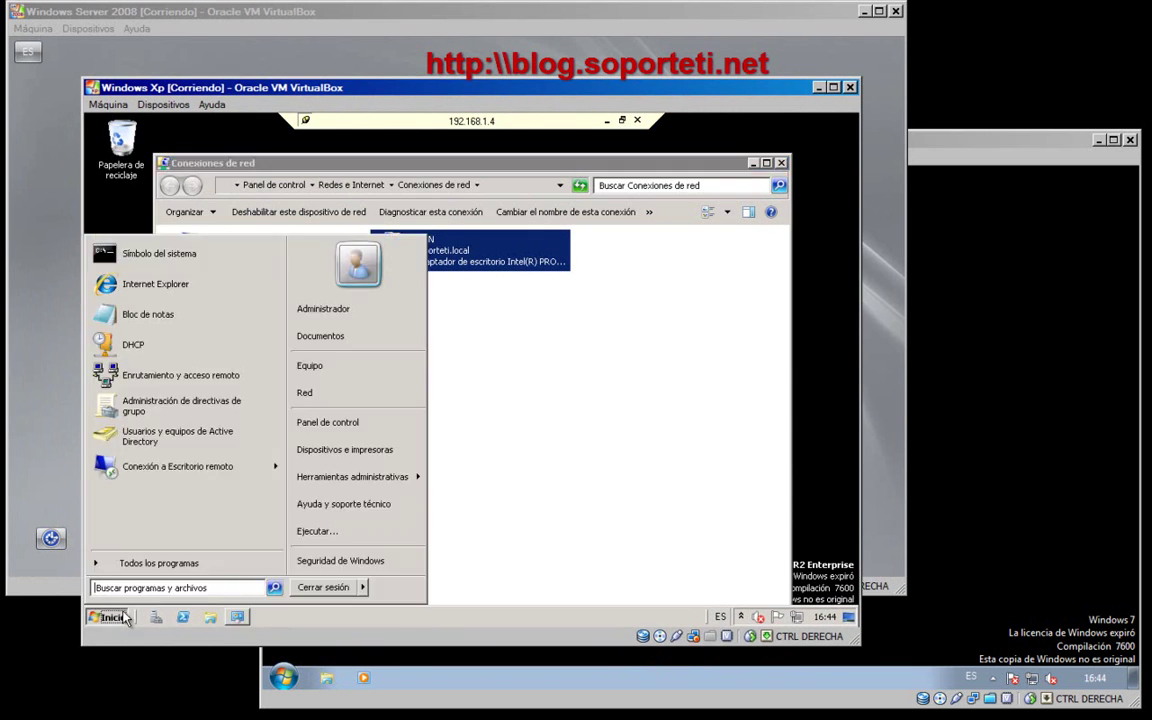
click(175, 466)
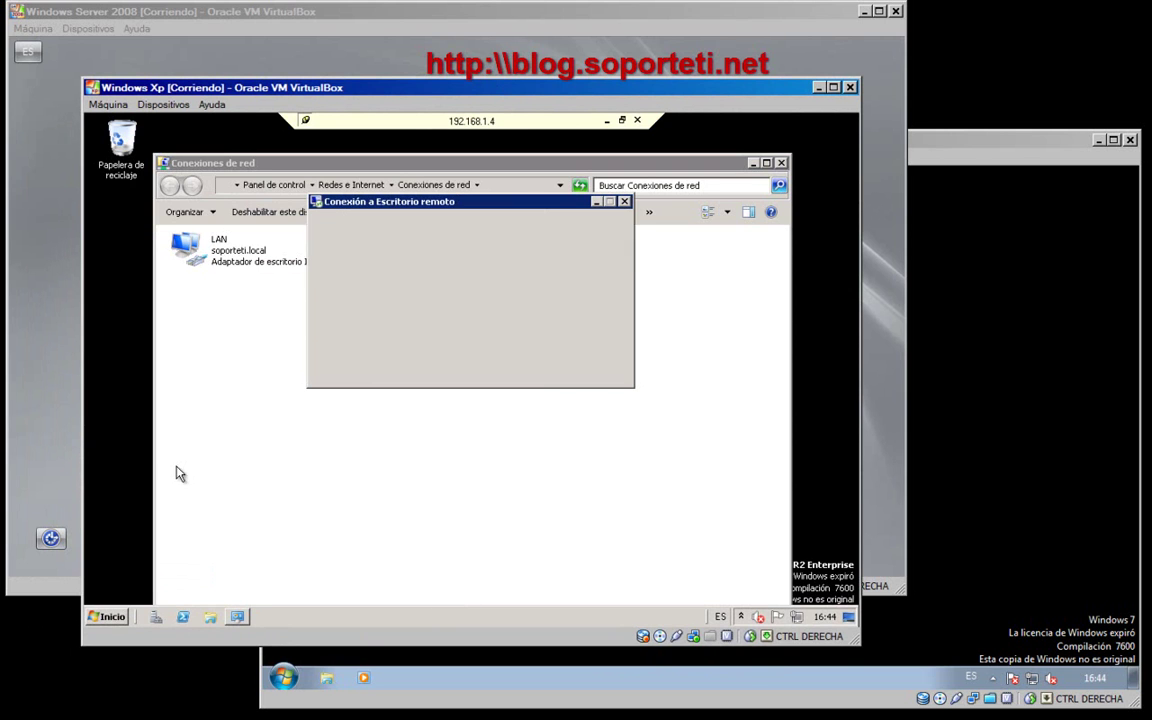
click(624, 201)
click(108, 616)
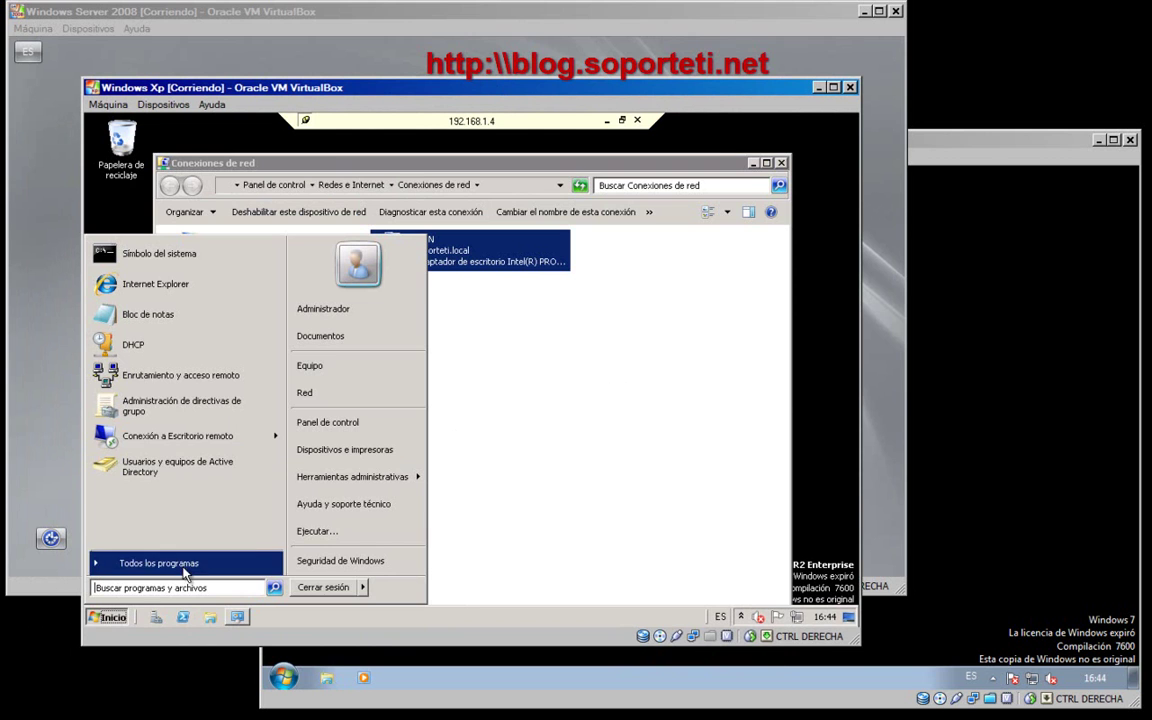
right_click(322, 367)
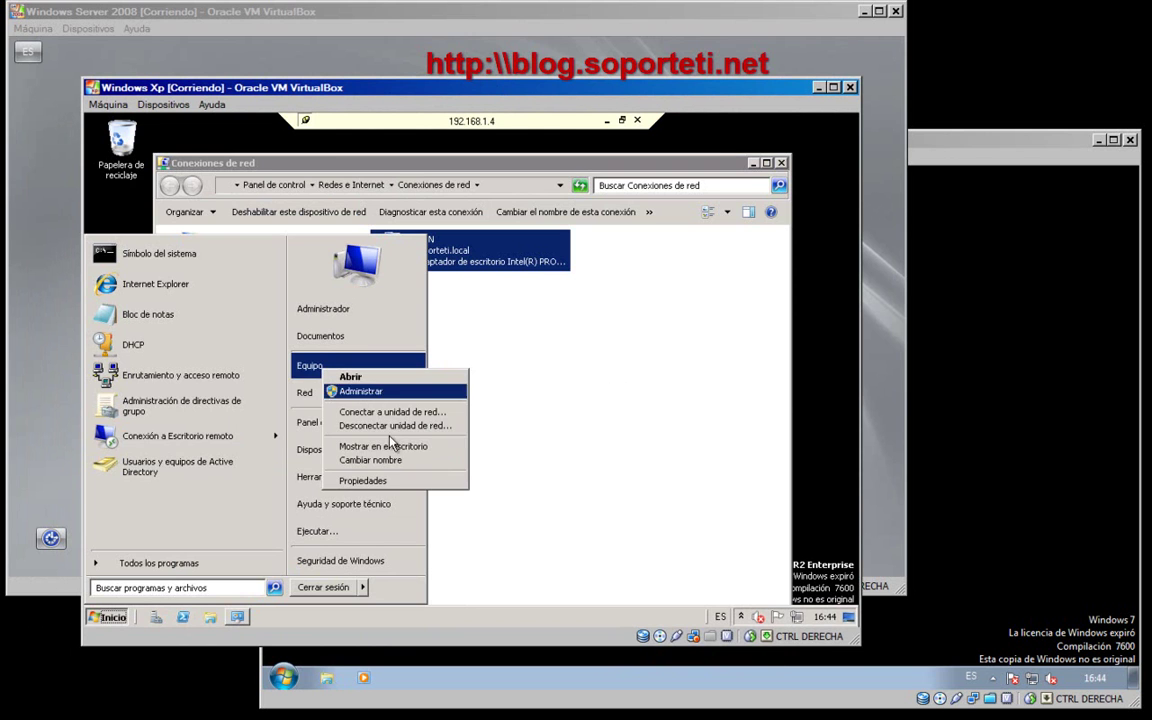
click(362, 481)
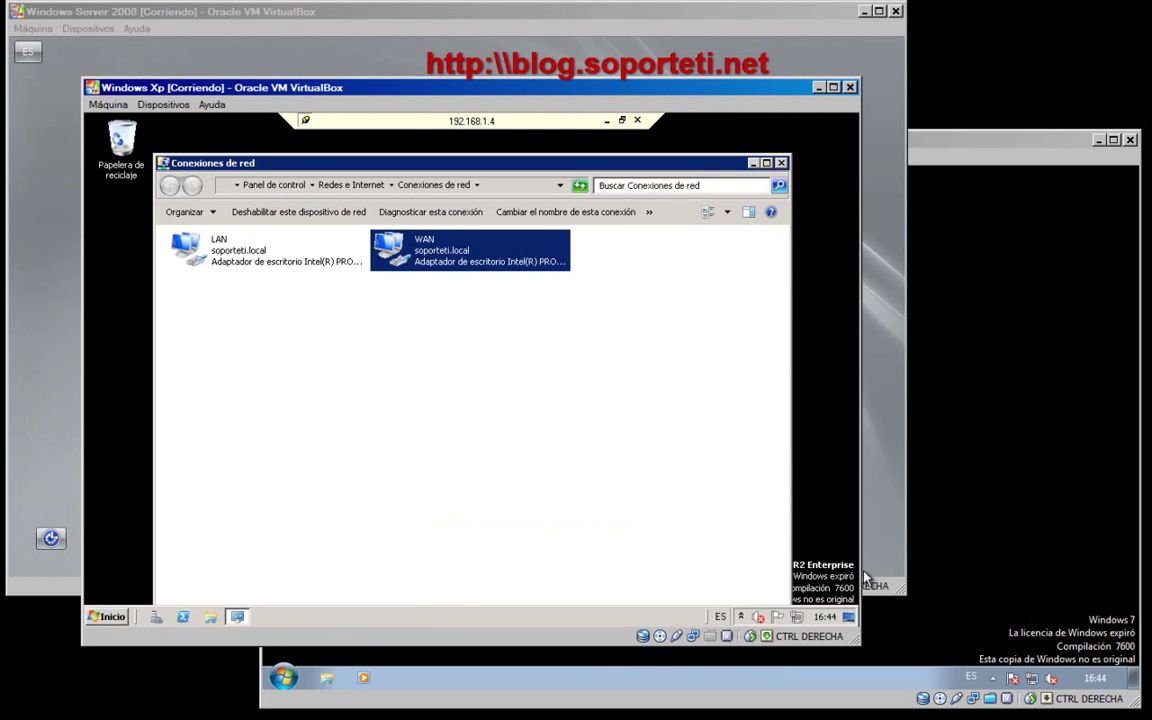
- Close Network Connections and log off the remote server session from the Start menu
drag(862, 571, 933, 561)
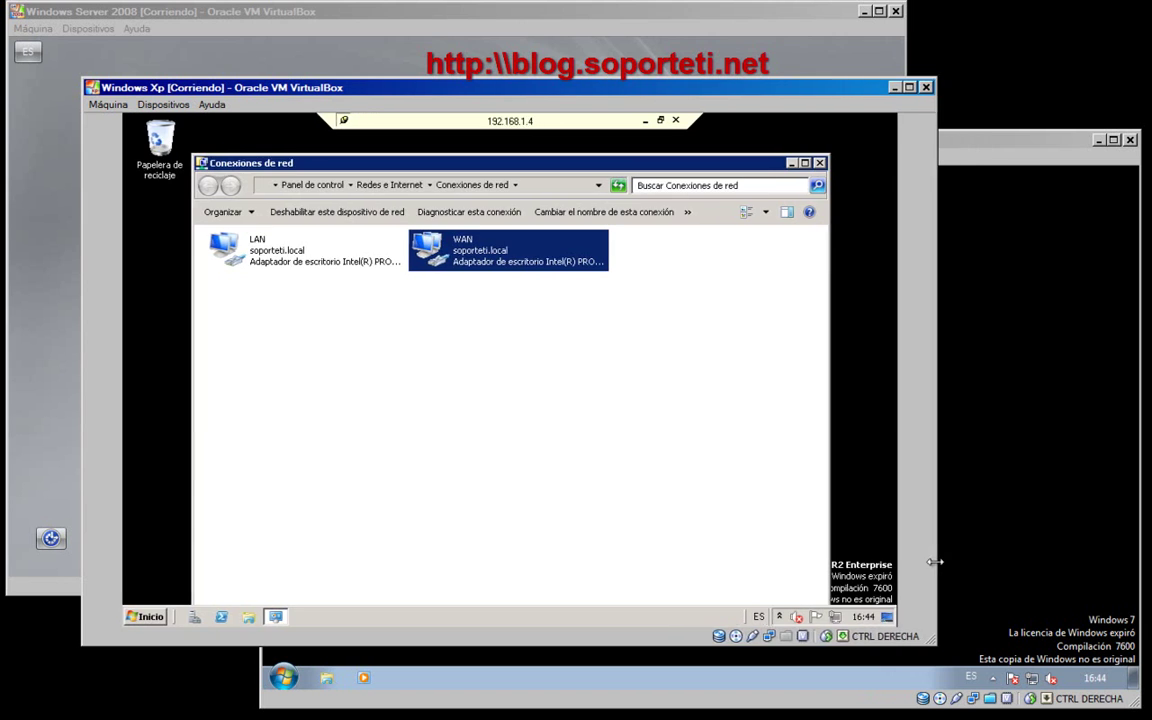
click(790, 360)
click(818, 163)
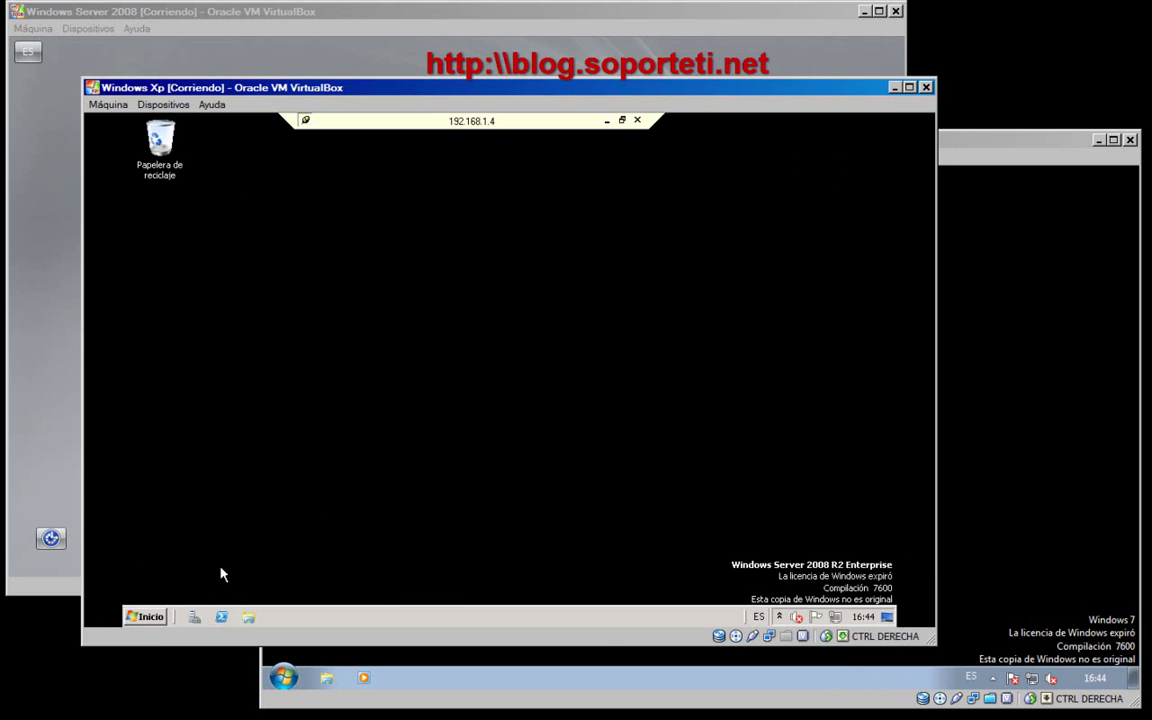
click(147, 617)
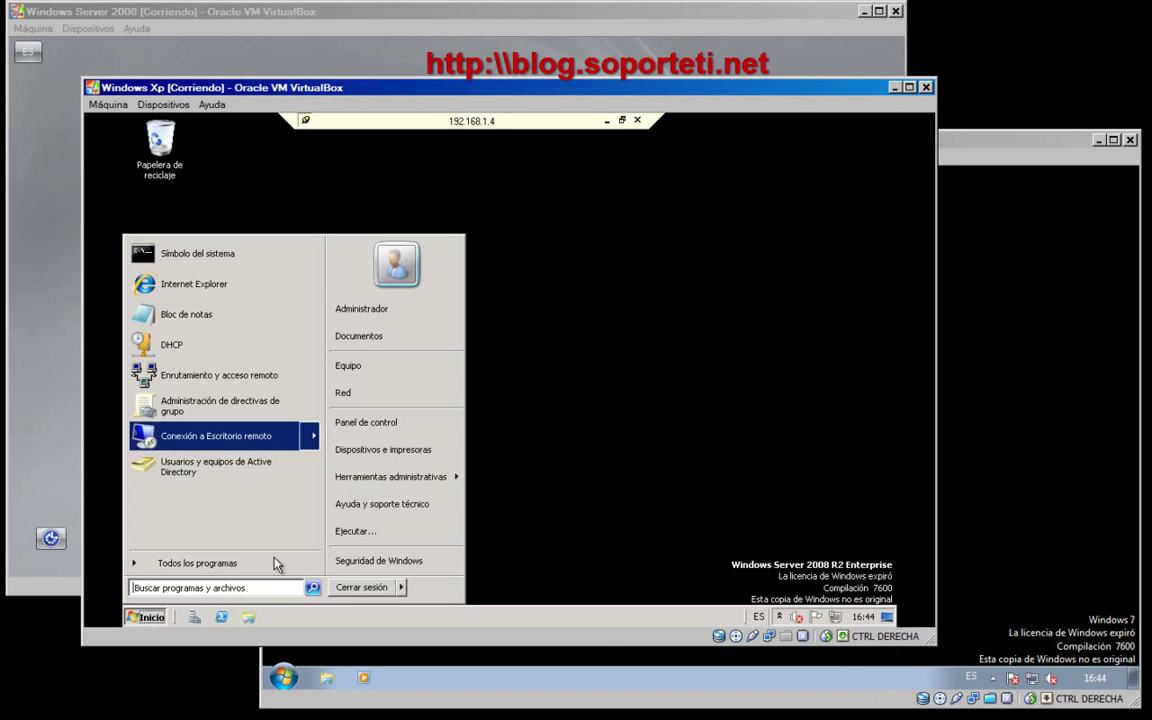
click(351, 590)
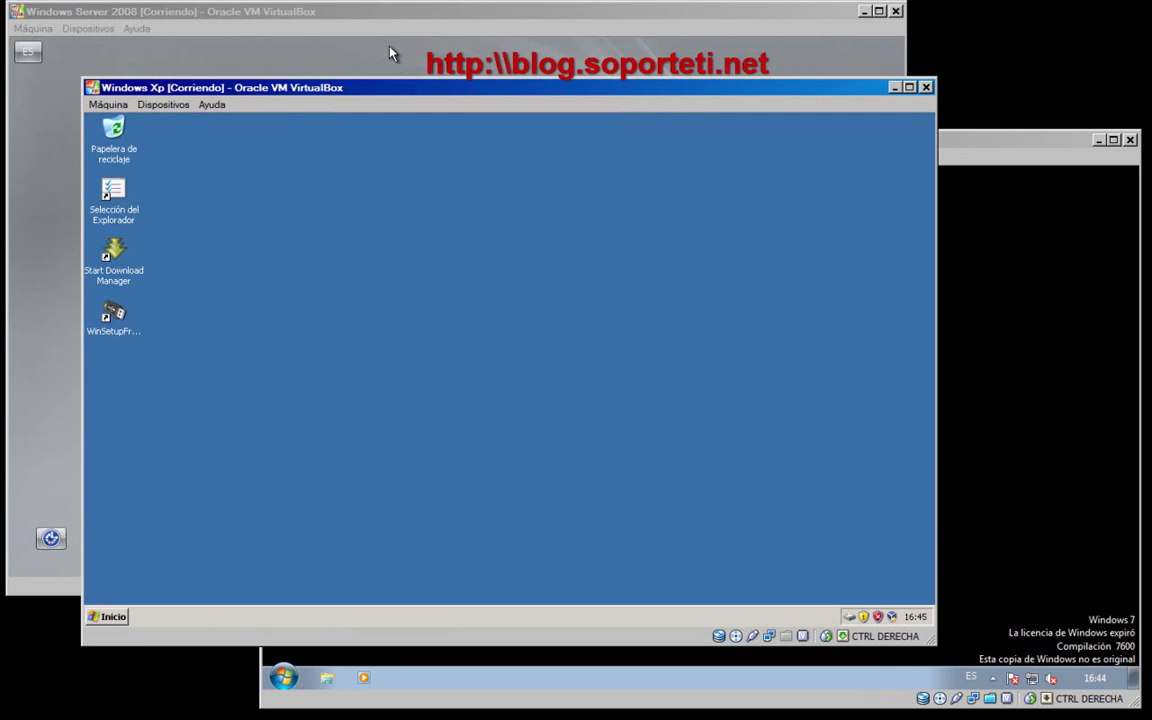
- Sign in to the Windows Server 2008 R2 VM with the domain administrator password
click(398, 13)
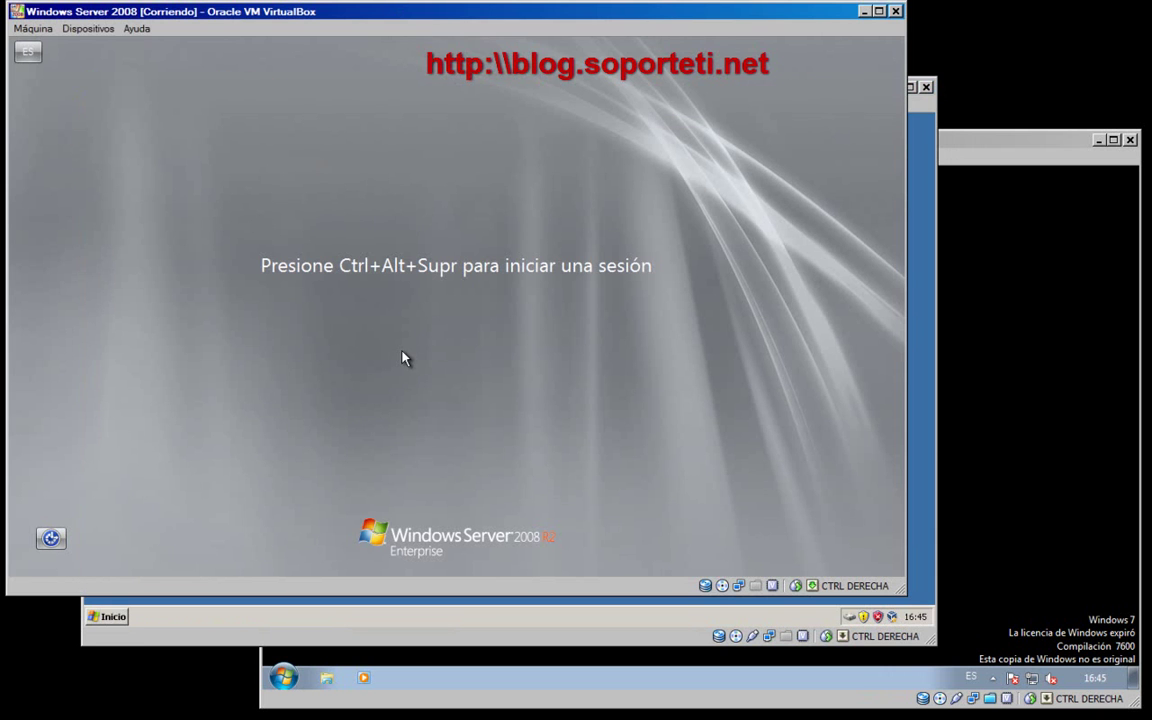
key(ctrl+Delete)
text(•••••••)
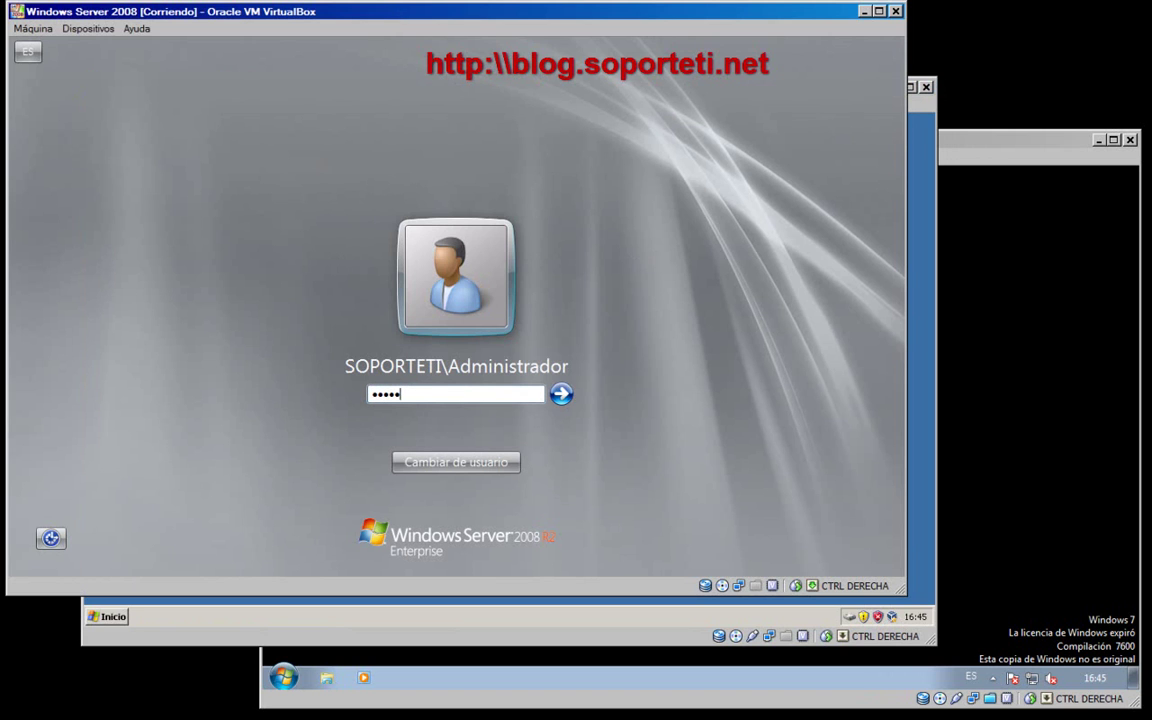
text(••)
key(Return)
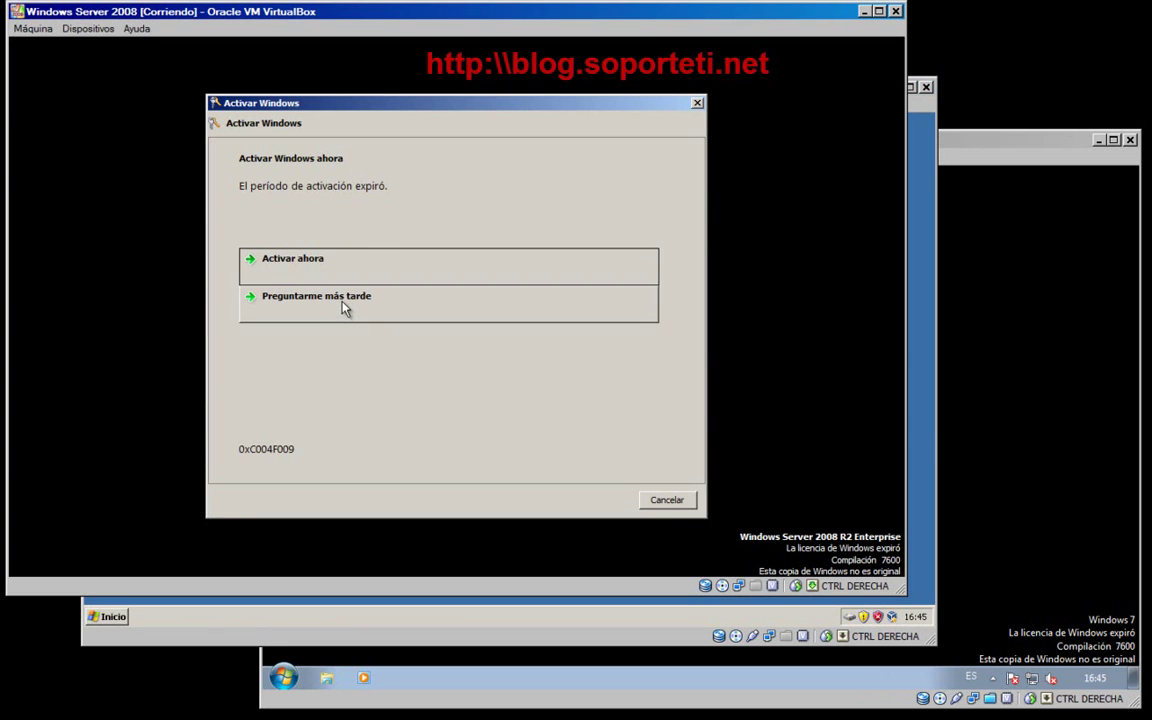
- Postpone Windows activation with Preguntarme más tarde and bring the Windows 7 VM forward
click(375, 300)
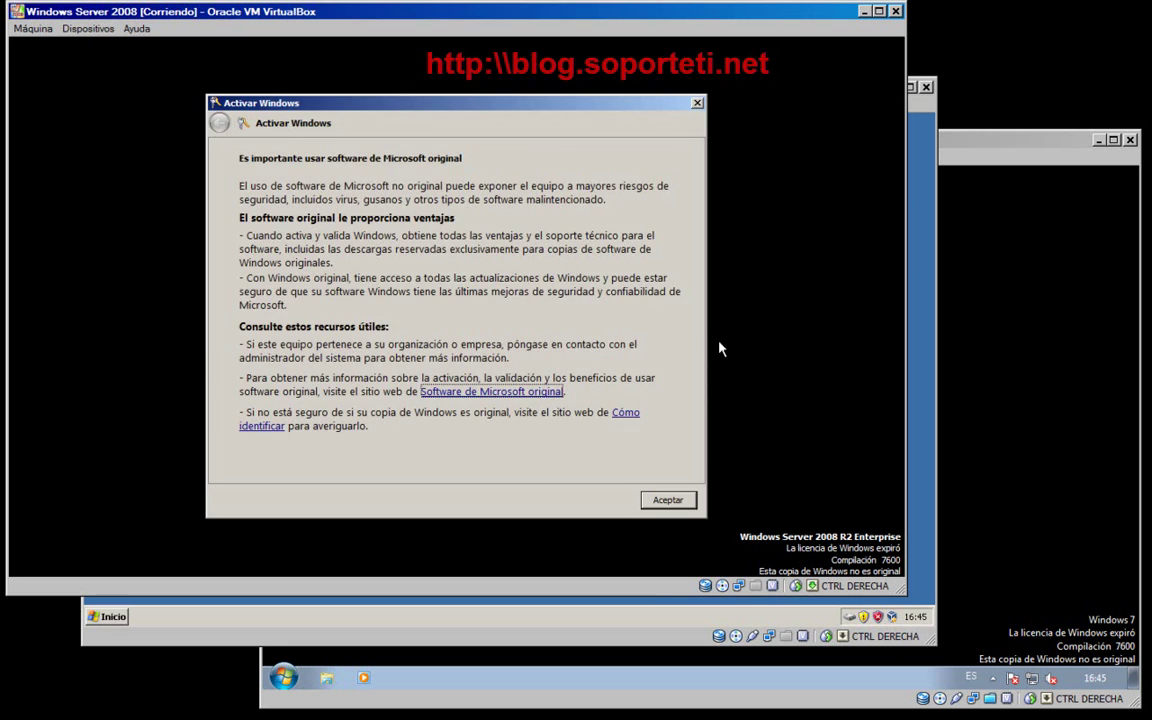
click(686, 499)
click(1018, 357)
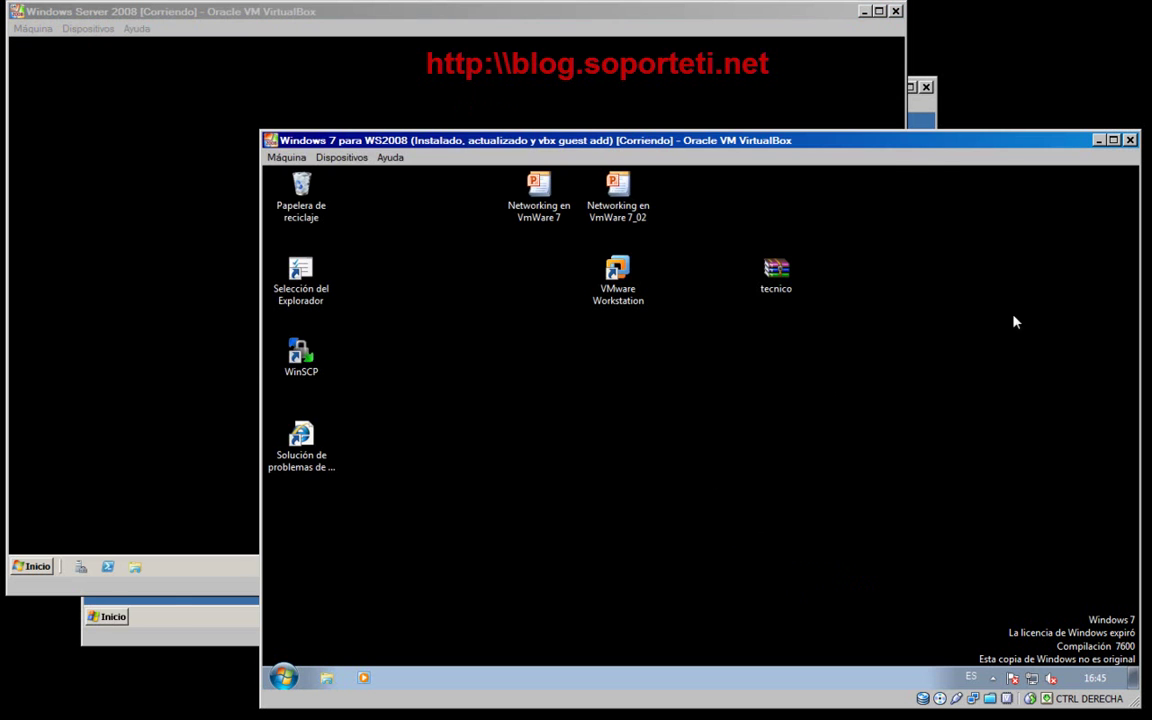
- Move the XP VM window aside, dismiss the activation balloon and close Server Manager
click(167, 637)
drag(563, 97, 488, 164)
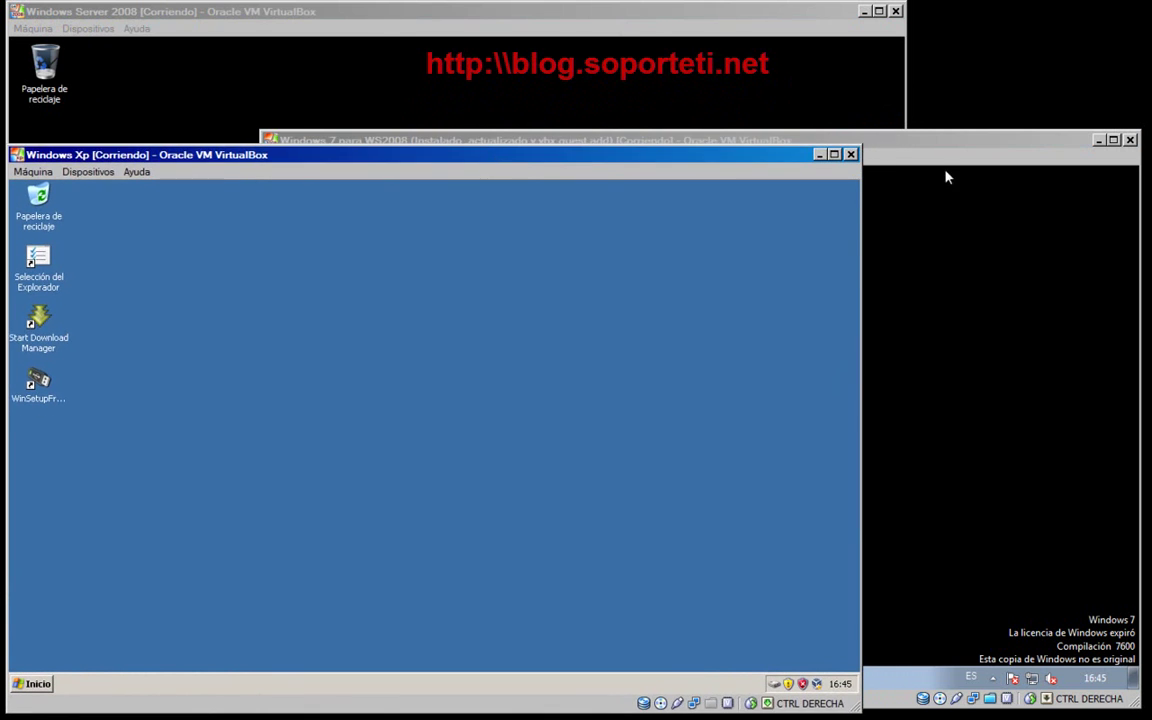
click(928, 148)
click(697, 85)
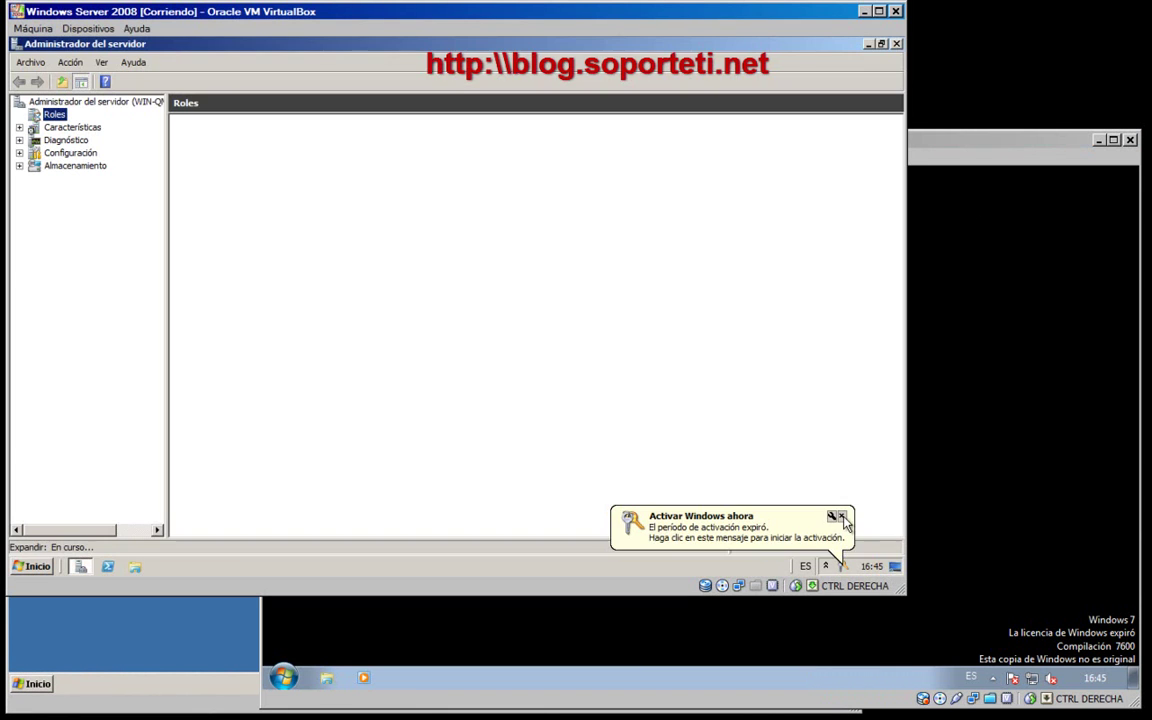
click(841, 515)
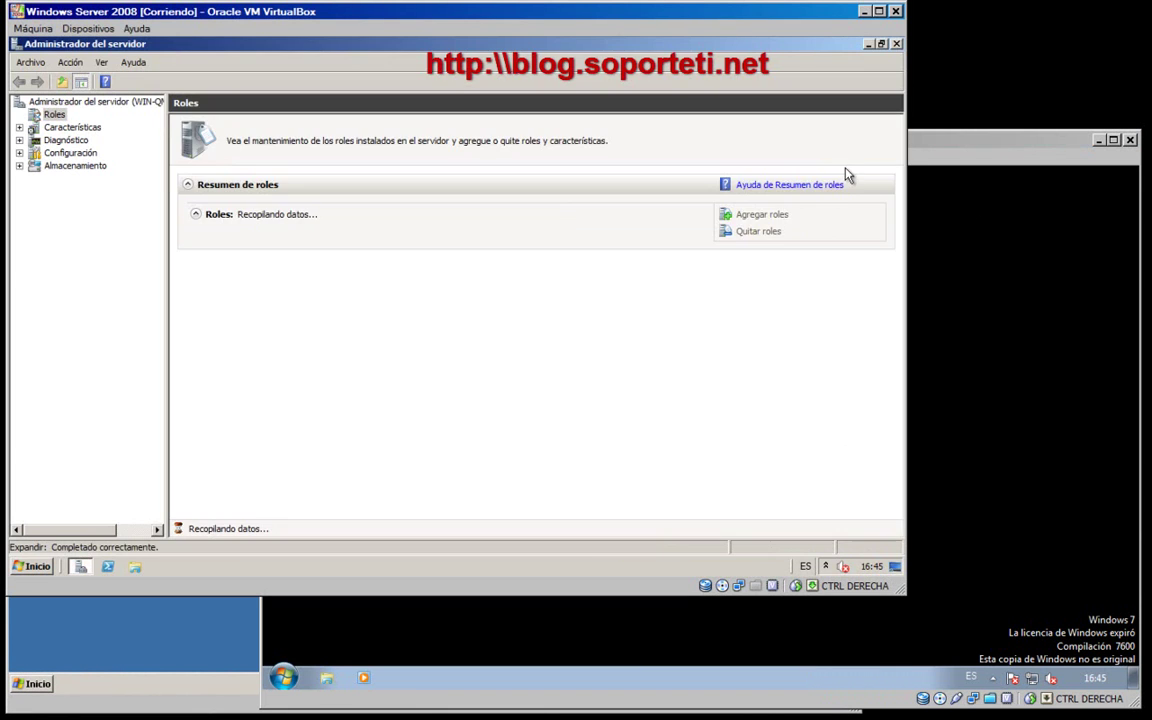
click(868, 44)
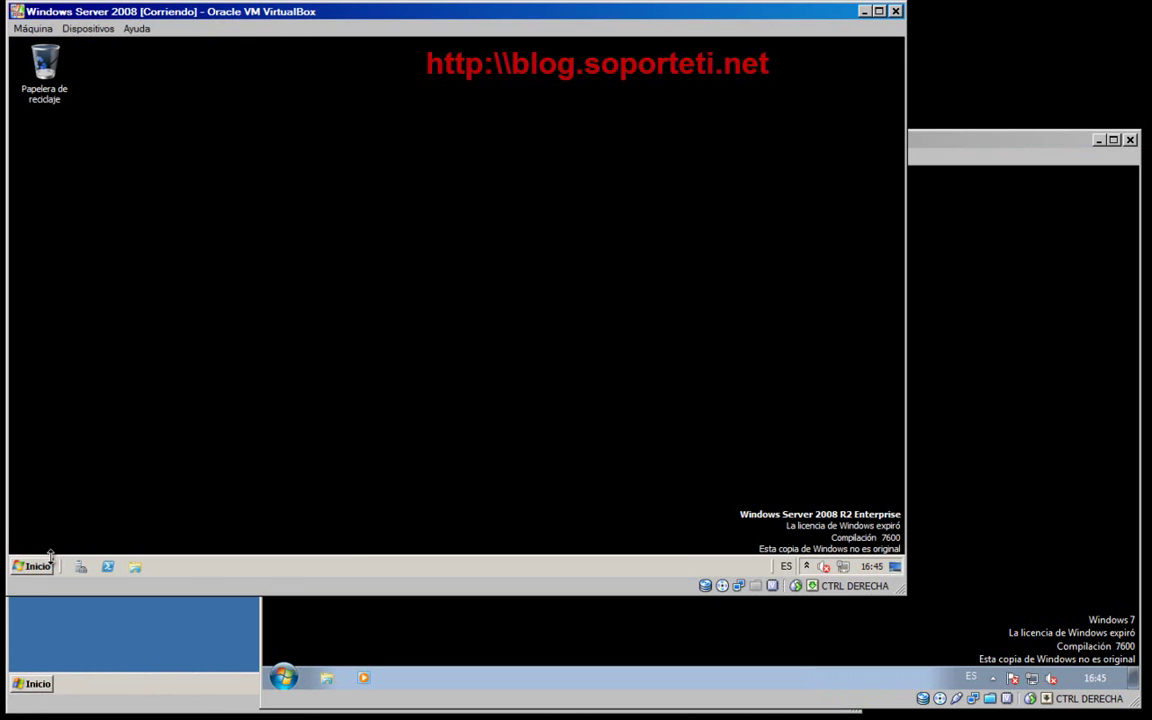
- Launch Enrutamiento y acceso remoto from Herramientas administrativas
click(35, 566)
mouse_move(279, 444)
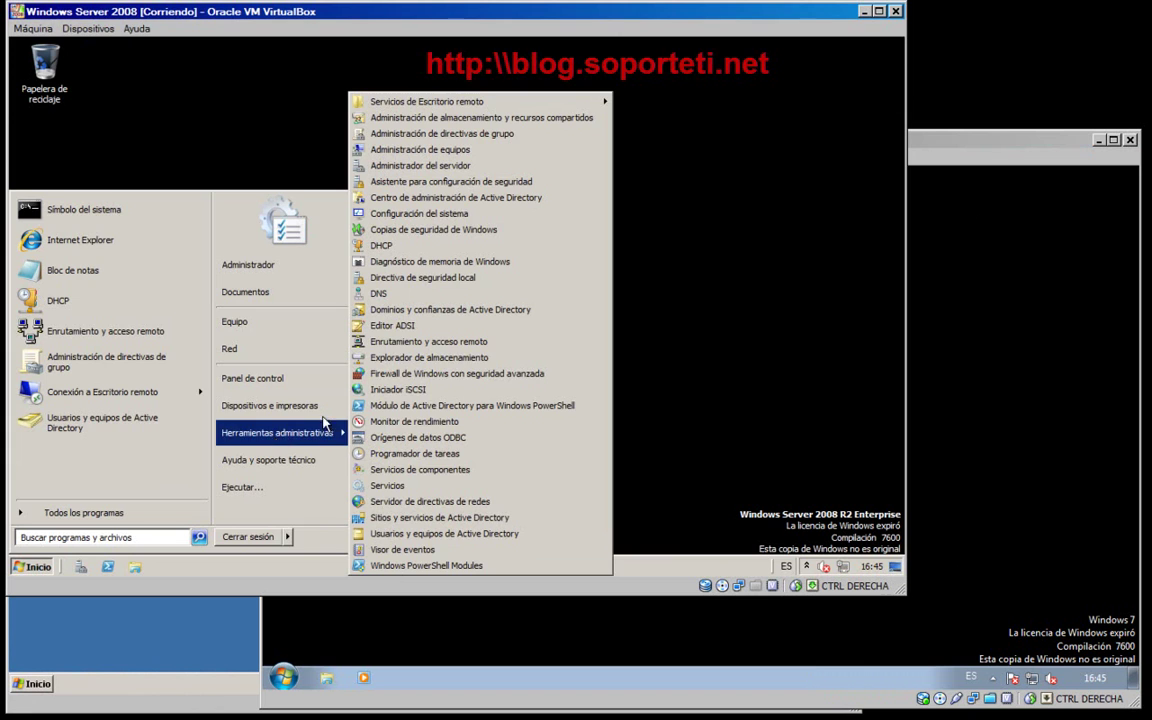
click(430, 344)
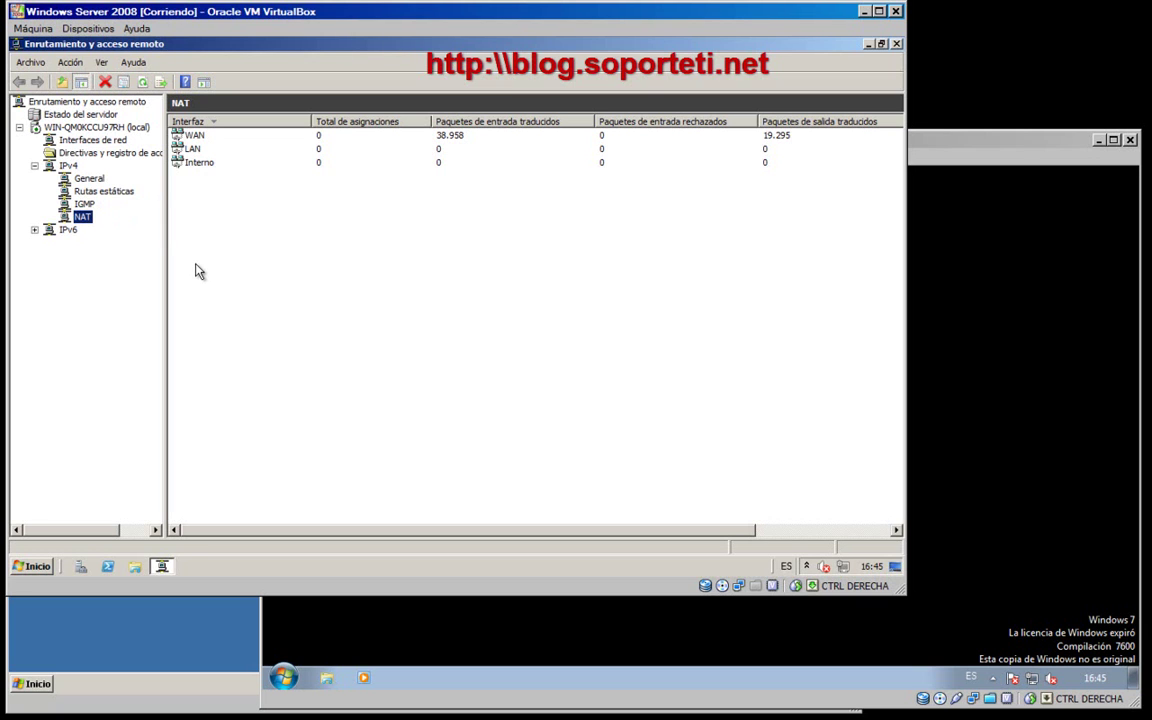
drag(165, 296, 166, 296)
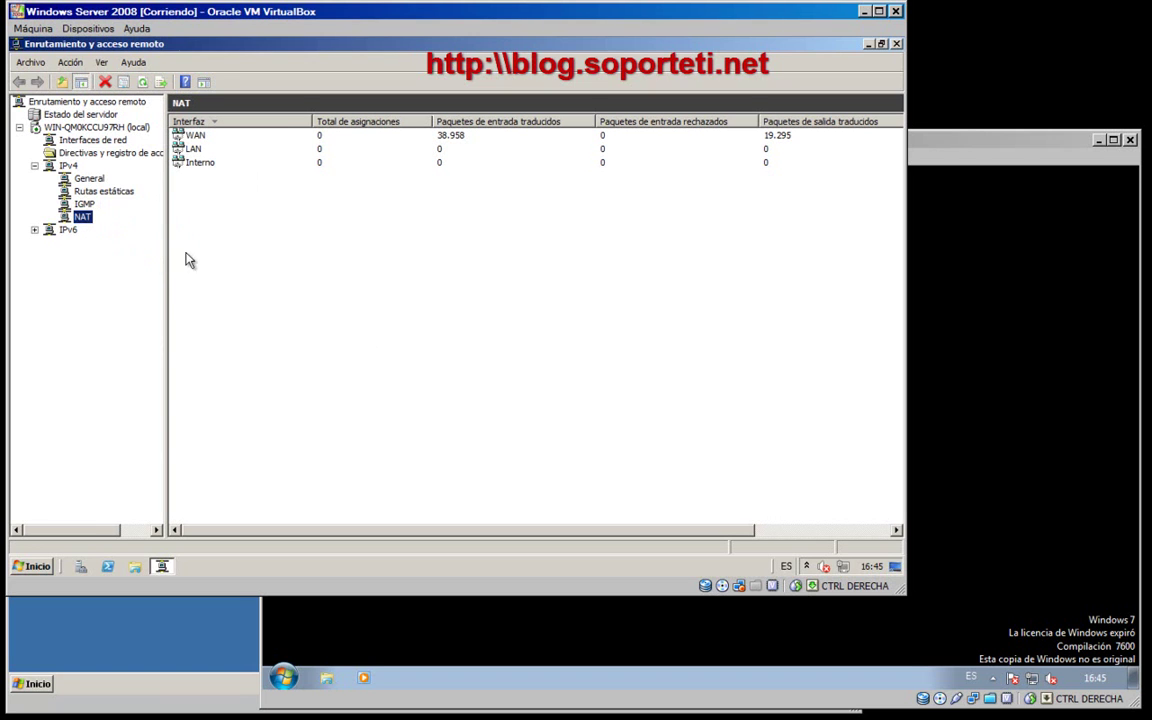
click(210, 262)
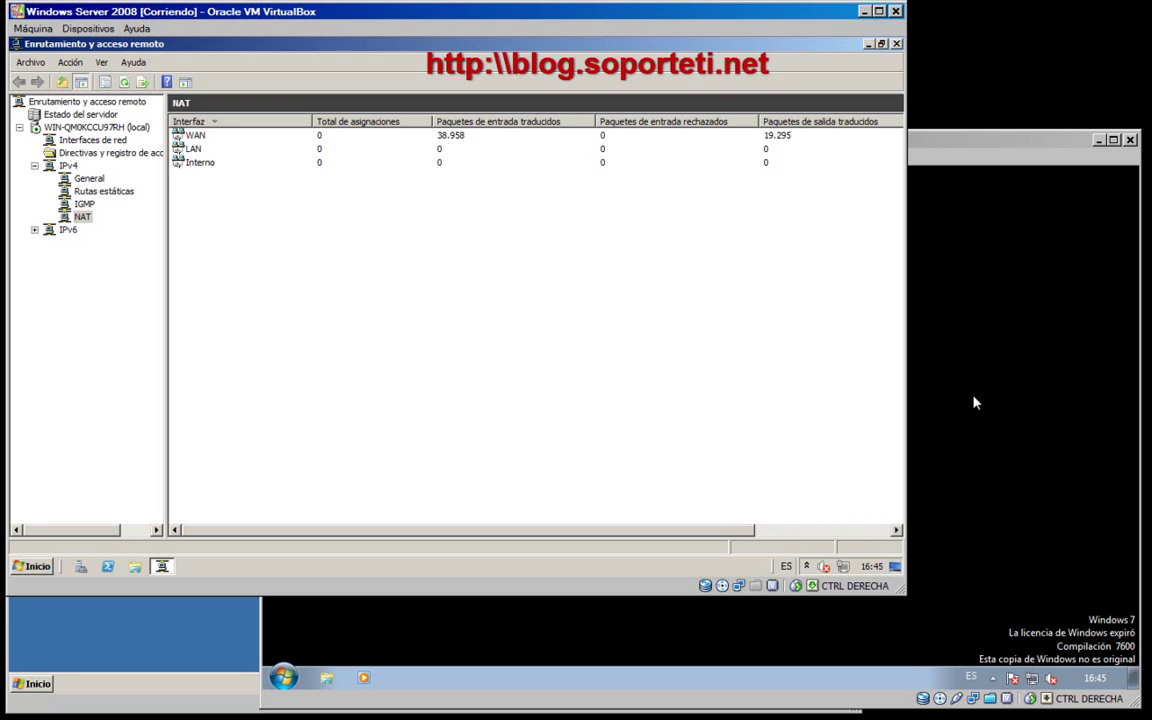
click(1008, 445)
click(165, 343)
- Open the WAN interface's Propiedades on the Servicios y puertos tab
right_click(196, 138)
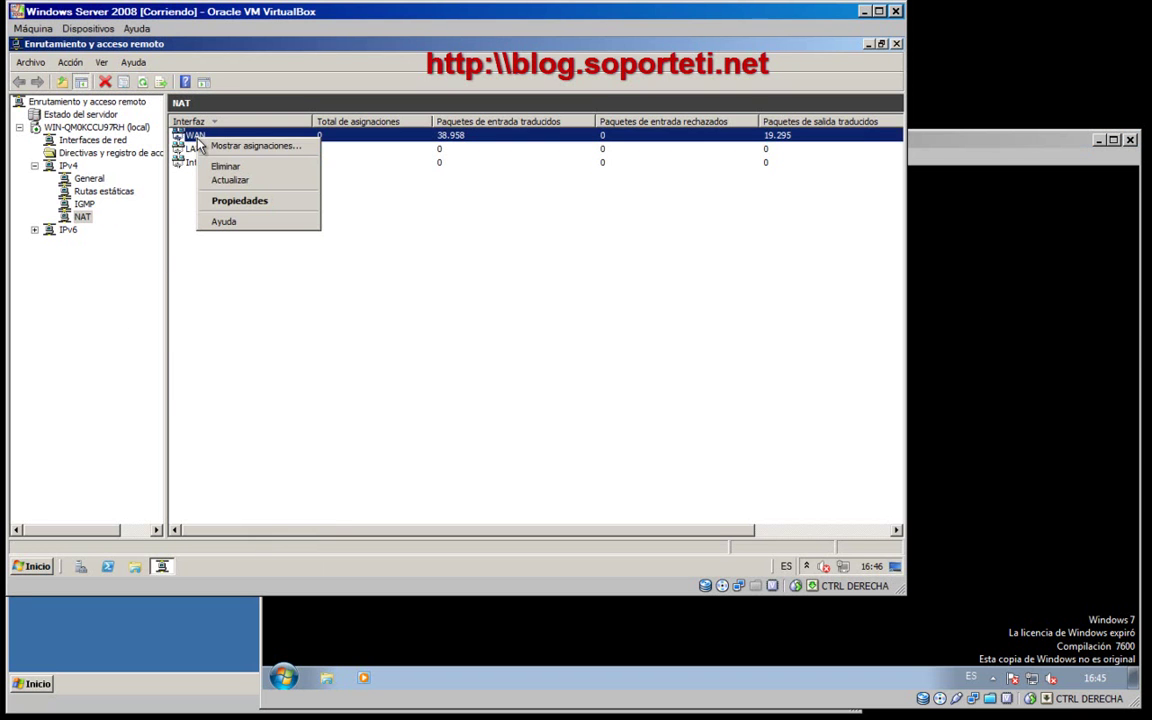
click(225, 204)
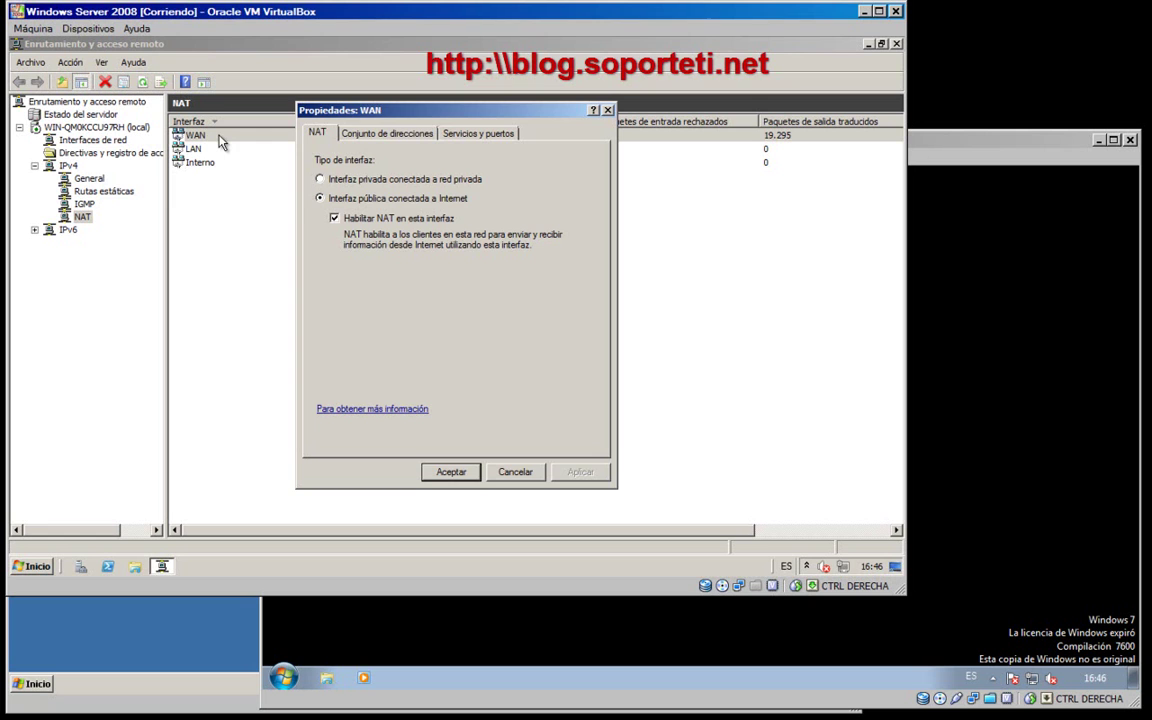
click(474, 132)
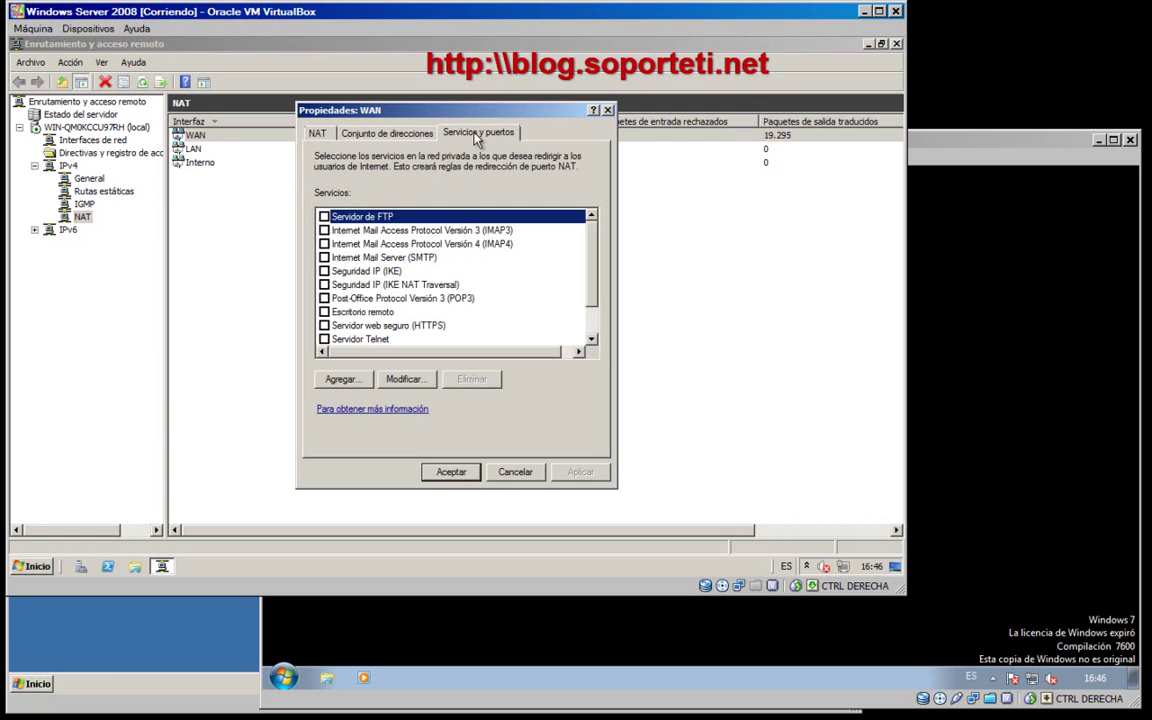
- Forward Escritorio remoto (TCP 3389) on WAN to 192.168.10.200, verify it, and apply
click(323, 311)
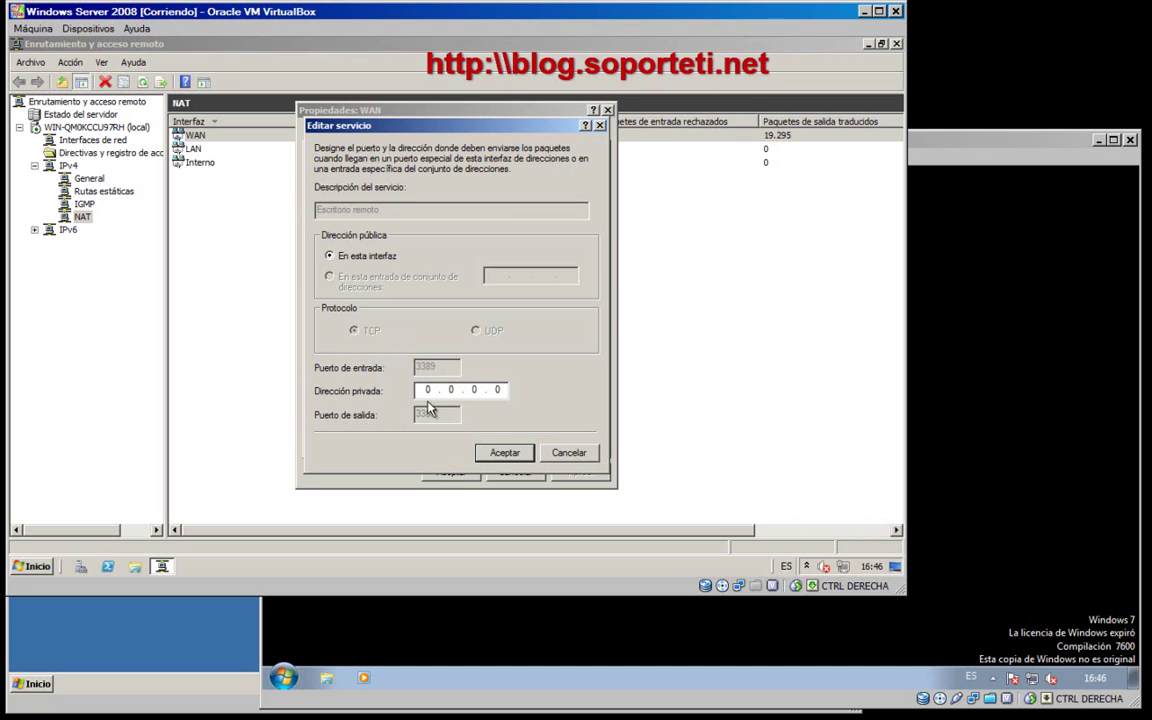
click(428, 389)
text(192168)
text(410)
text(200)
click(504, 456)
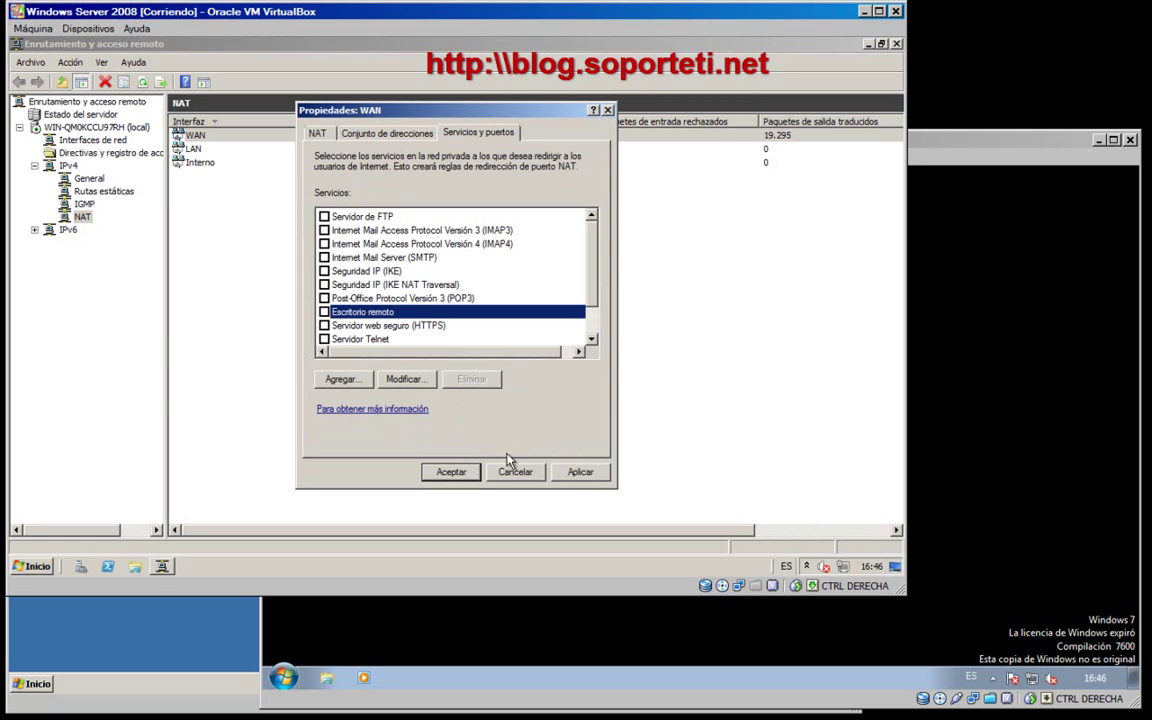
click(324, 312)
click(412, 380)
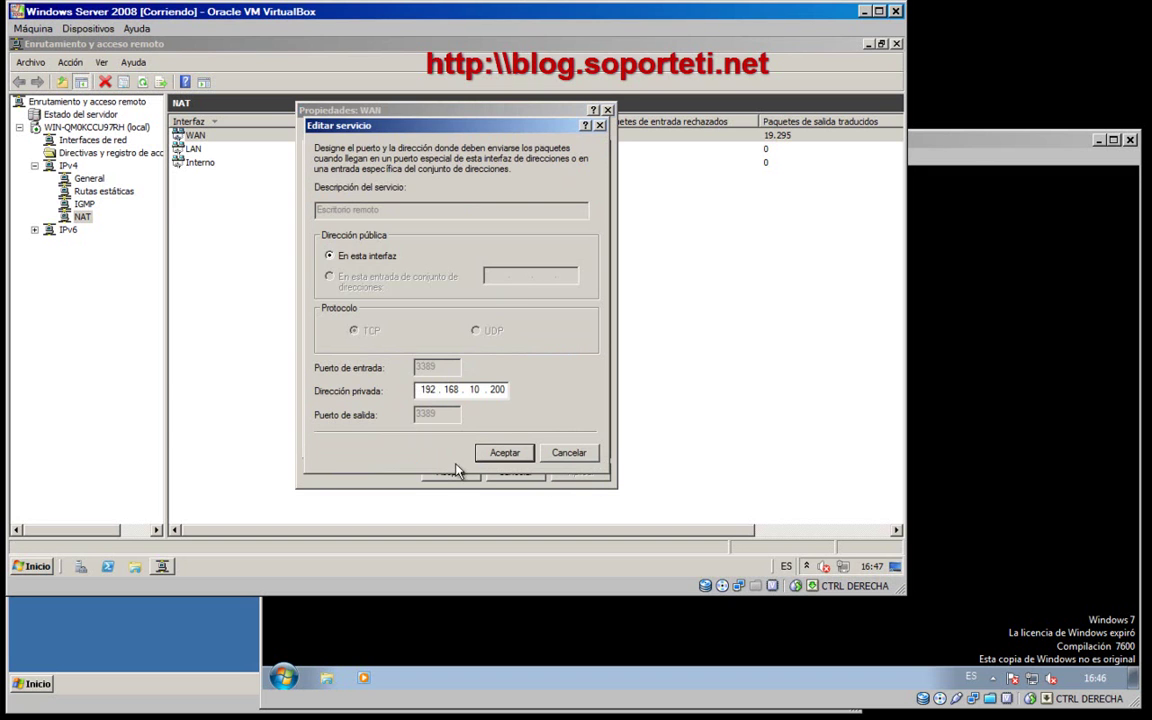
click(505, 452)
click(580, 471)
click(452, 471)
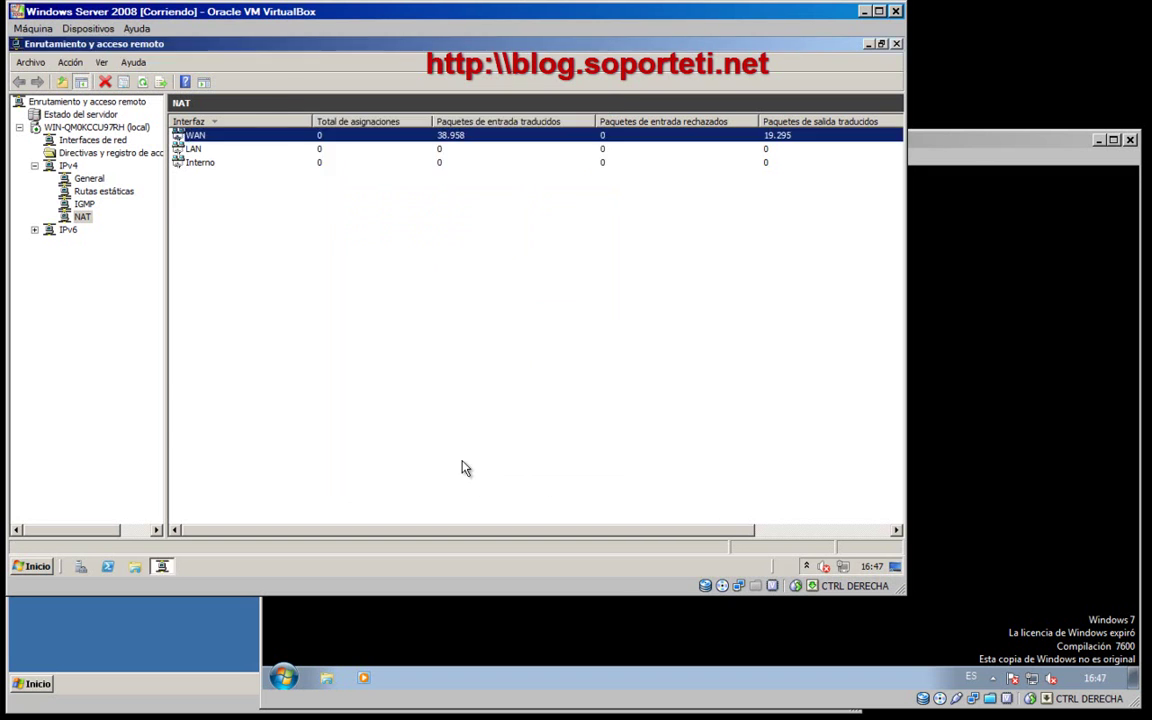
- Close the RRAS console and open Remote Desktop Connection on XP with full Opciones shown
click(896, 44)
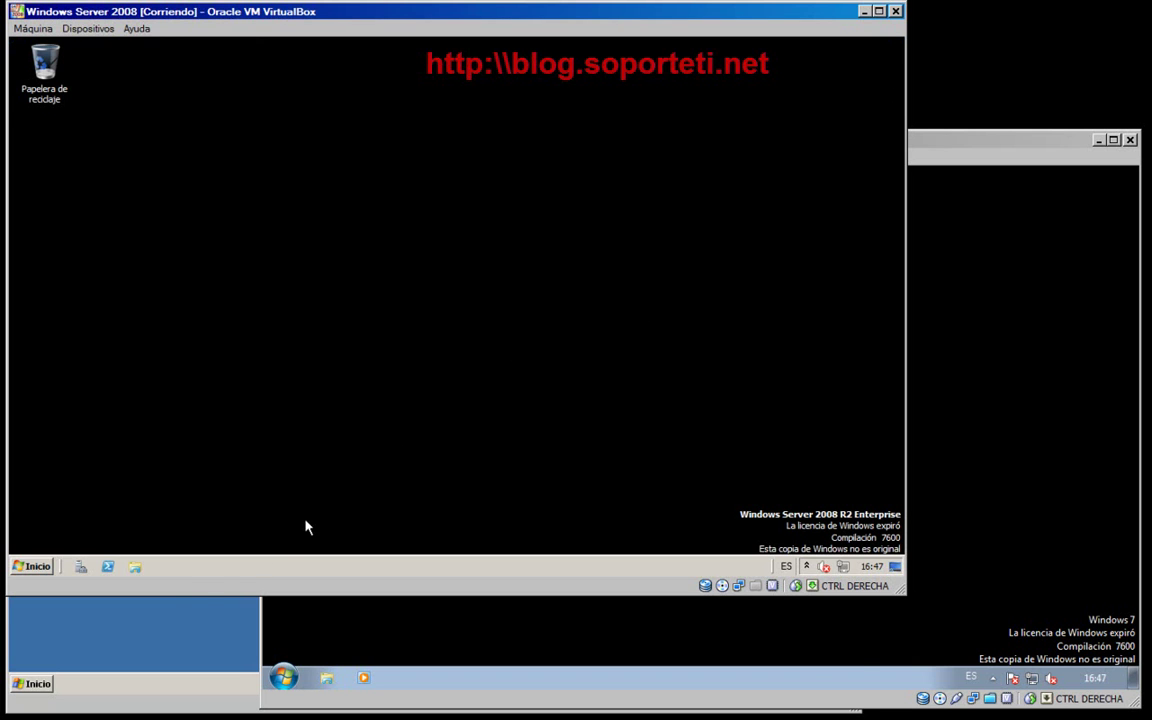
click(205, 612)
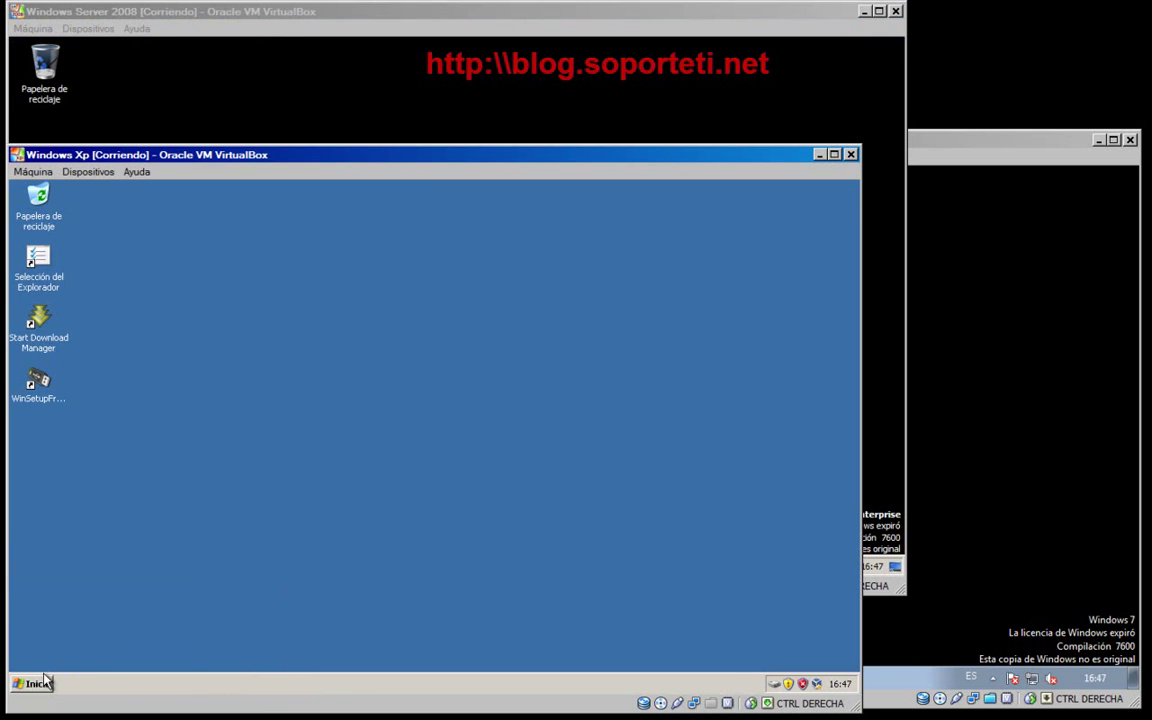
click(45, 683)
click(110, 458)
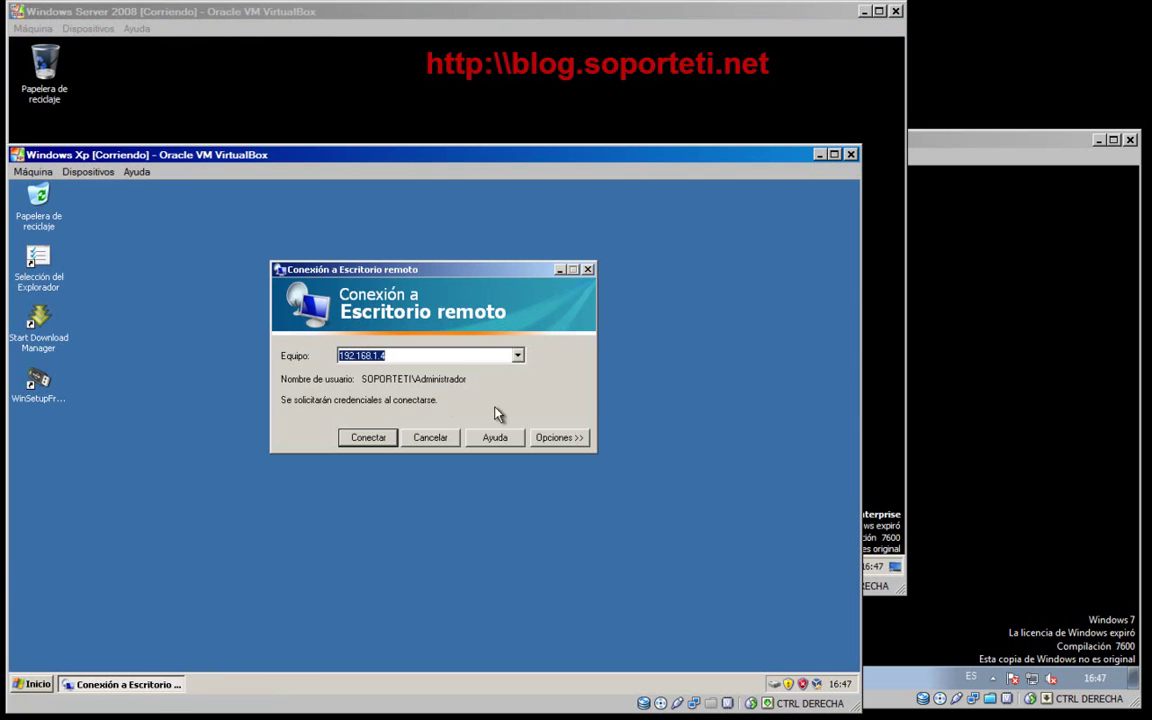
click(559, 437)
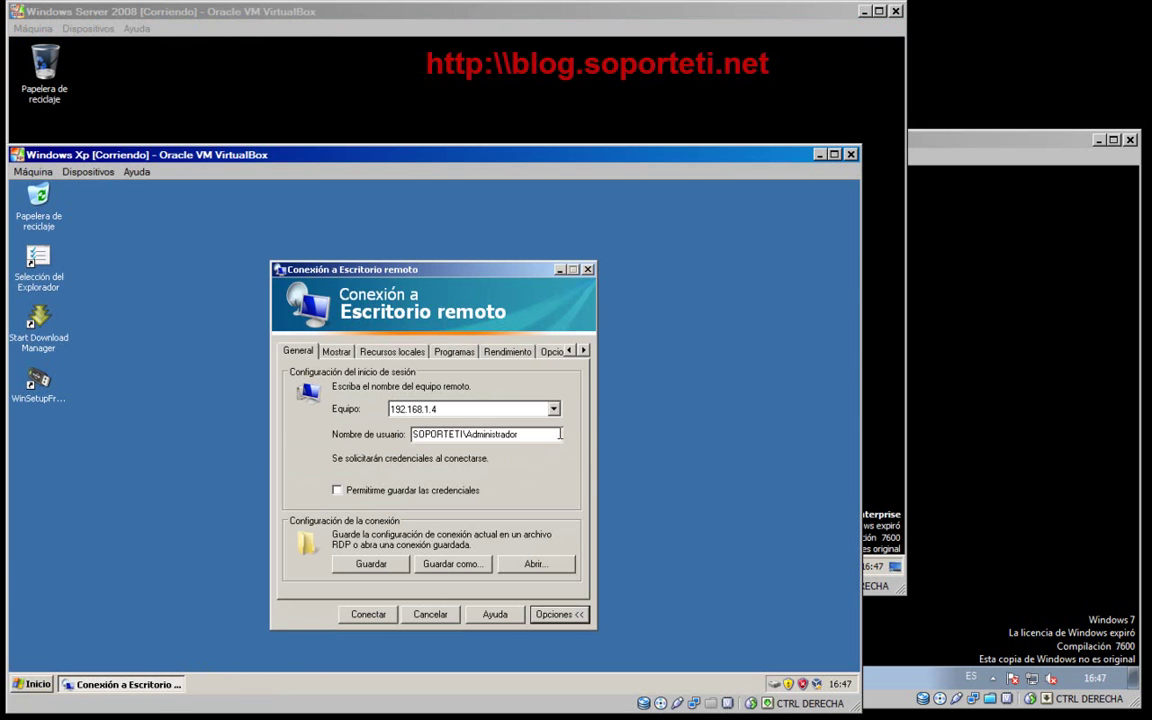
- Replace the user name with the Windows 7 user account and connect to 192.168.1.4
double_click(485, 435)
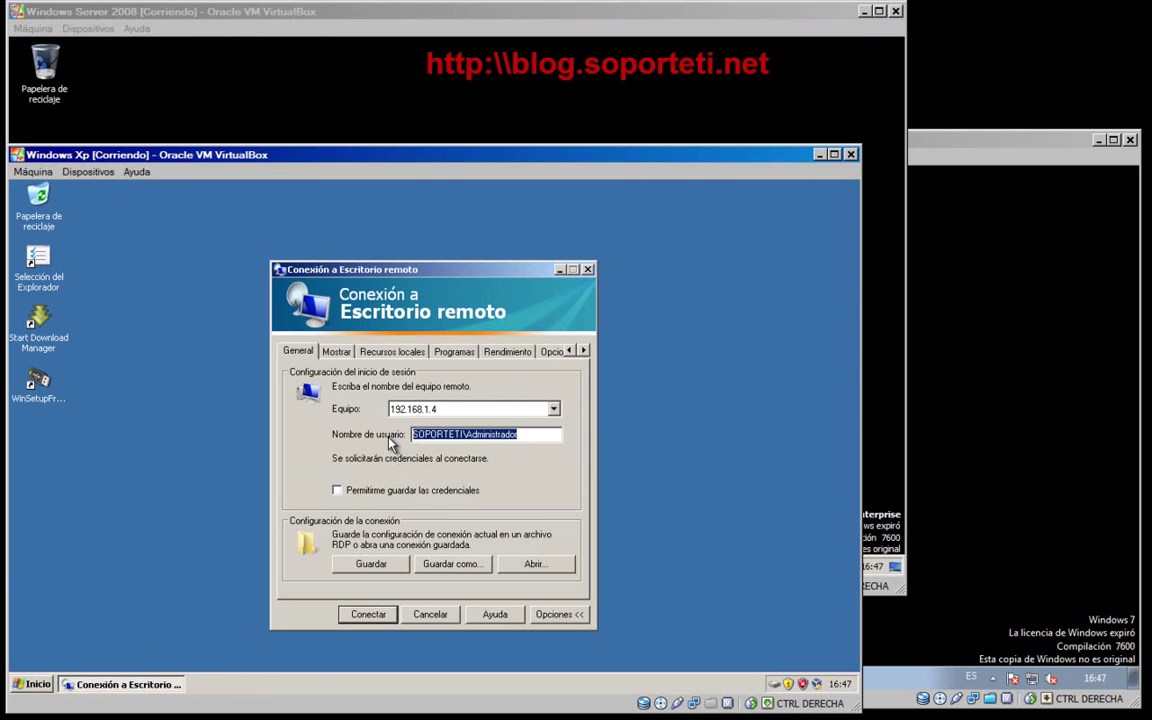
key(BackSpace)
text(pablito)
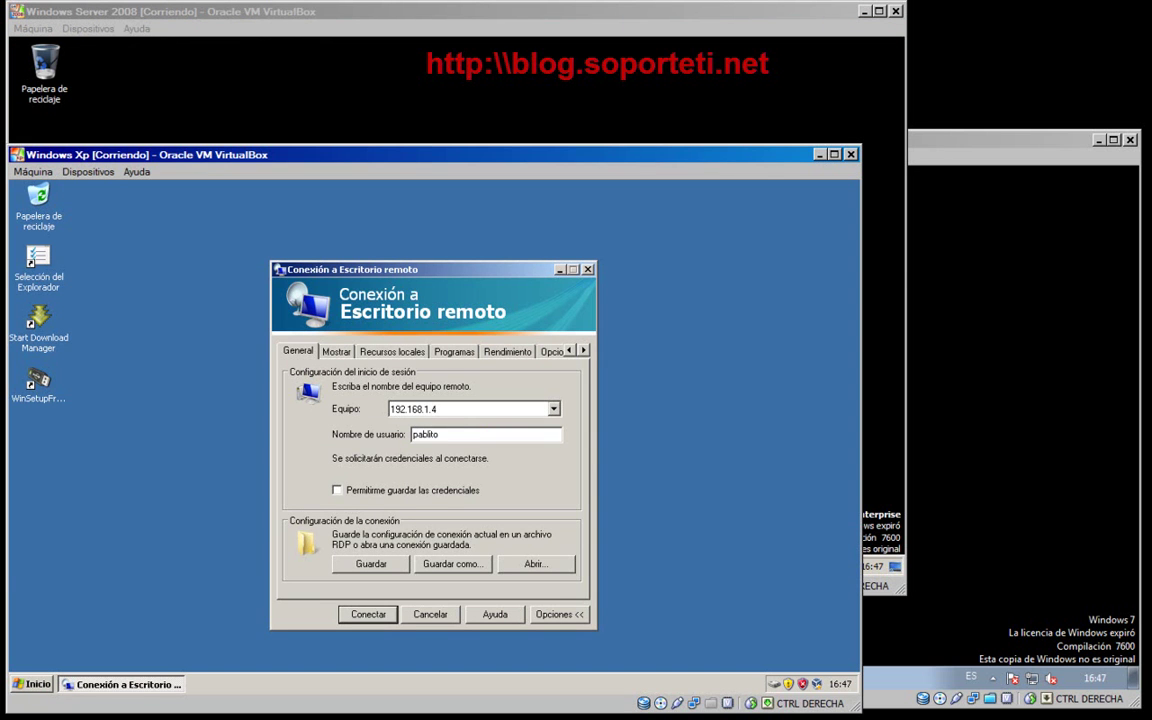
click(977, 535)
click(283, 678)
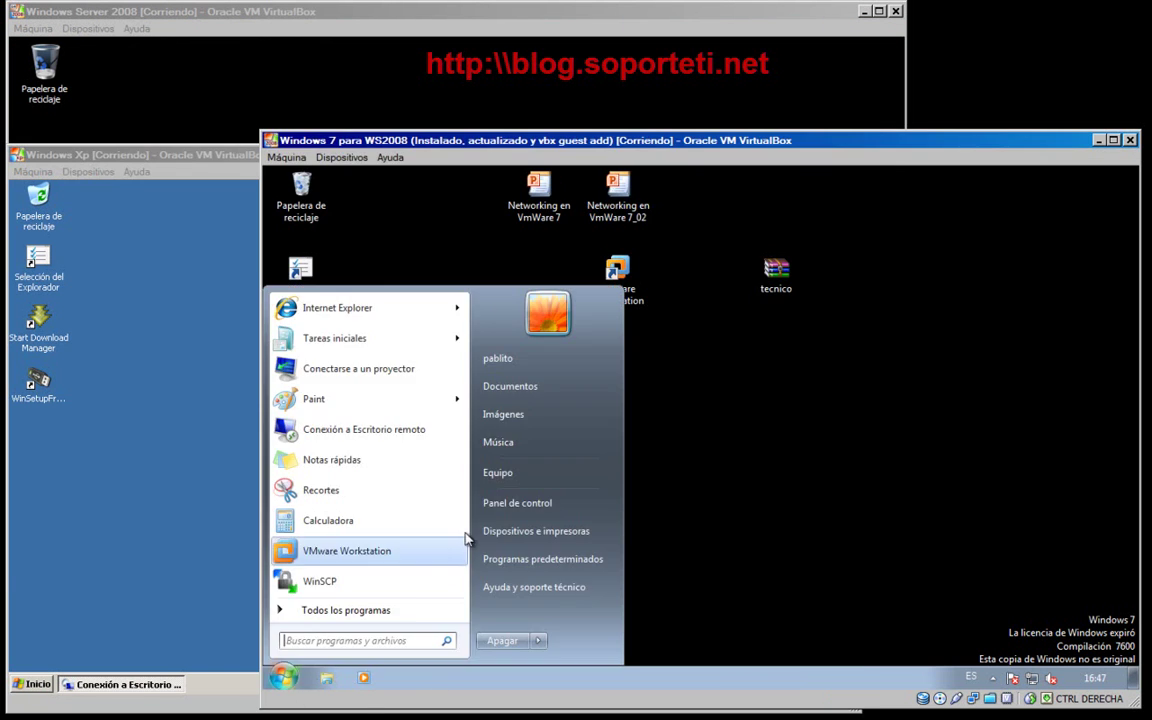
click(158, 156)
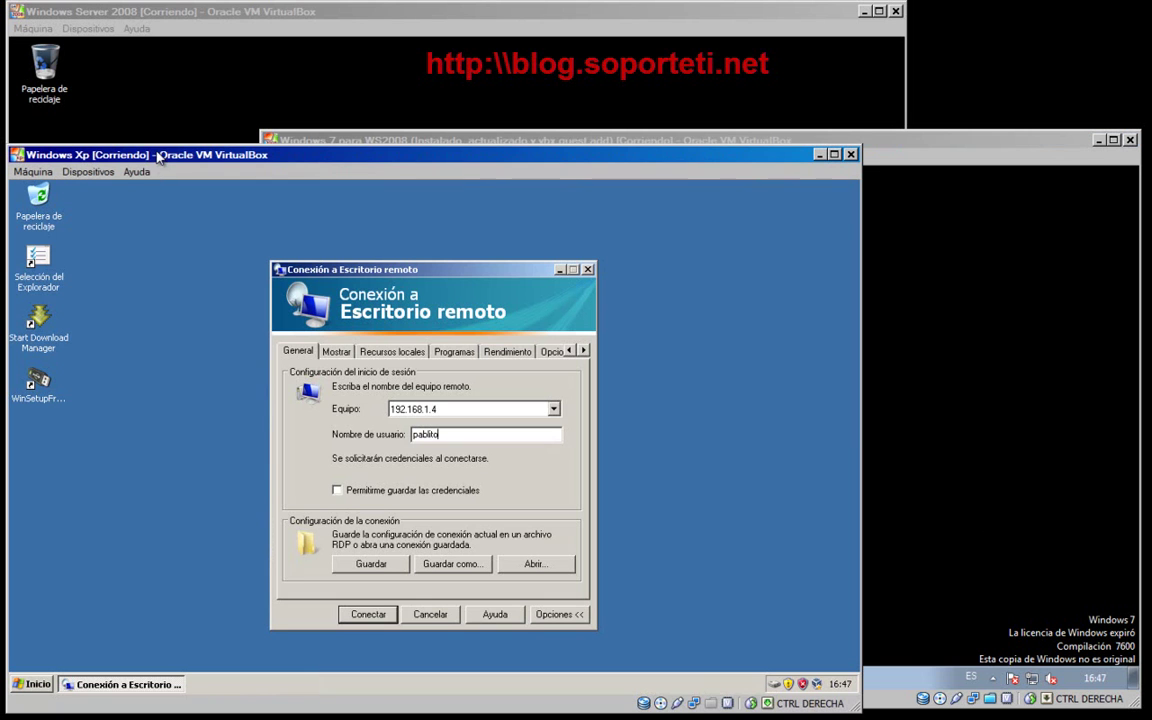
click(368, 617)
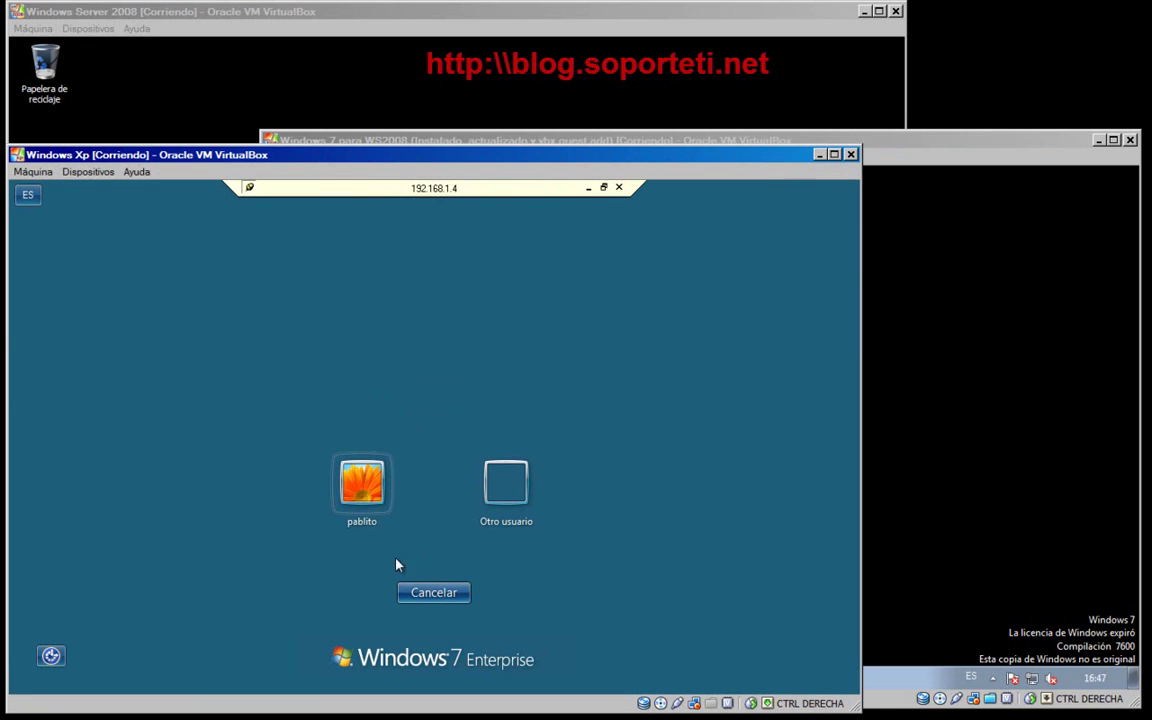
- Choose the Windows 7 user tile and log on with the account password
click(362, 482)
click(395, 522)
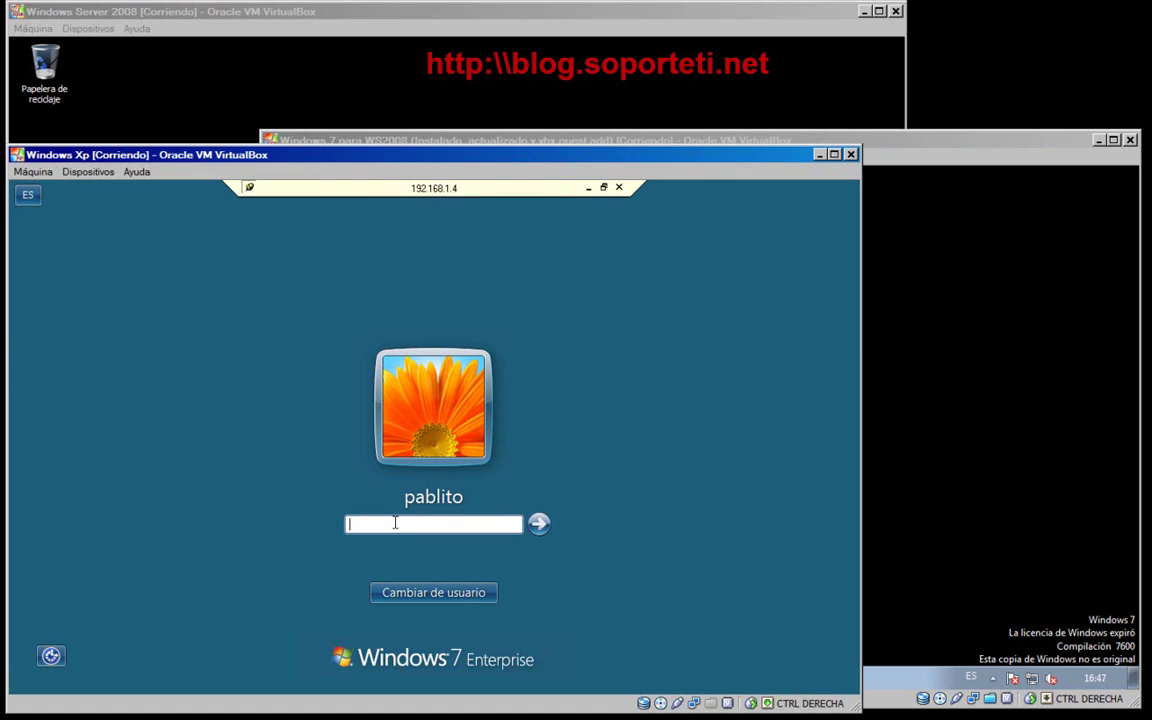
text(aa)
text(*****)
key(Return)
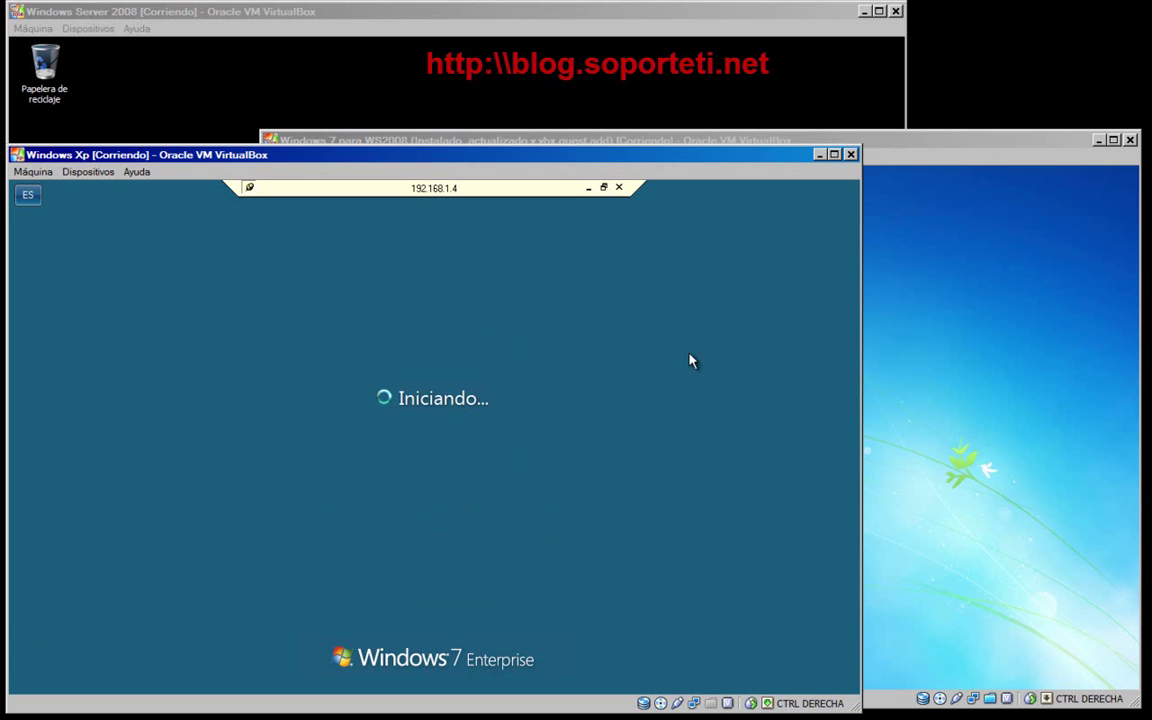
- Bring the XP VM back to the front and reposition its window
click(897, 143)
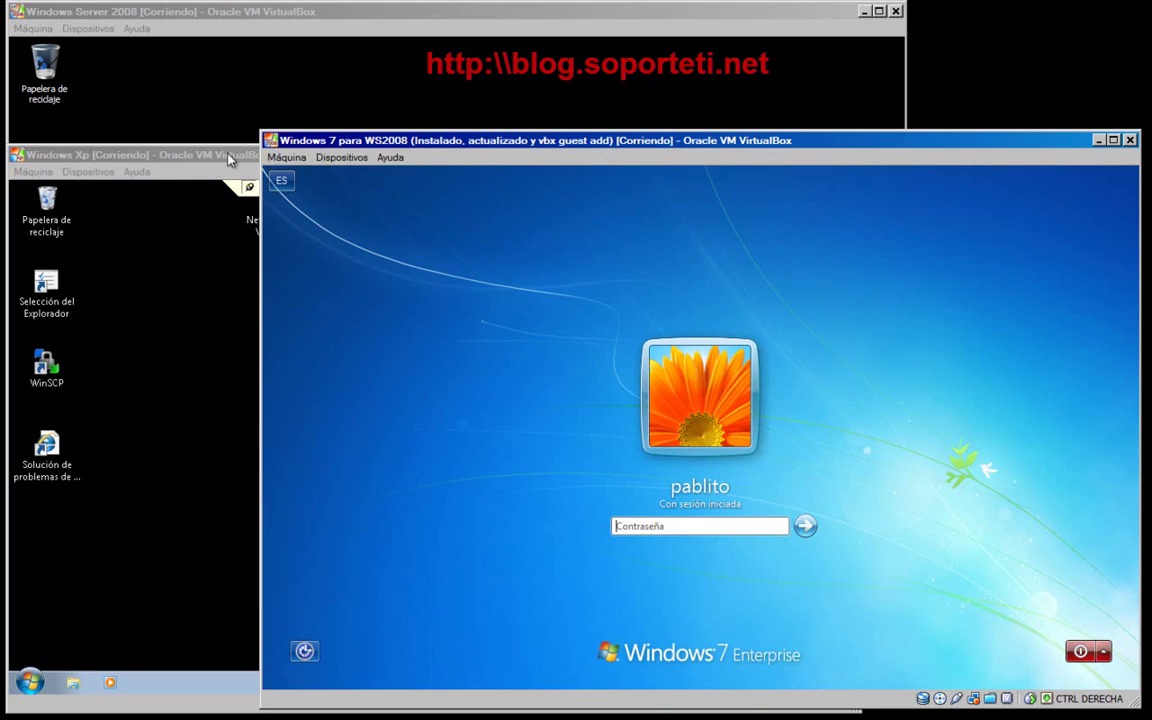
click(195, 205)
drag(355, 155, 423, 131)
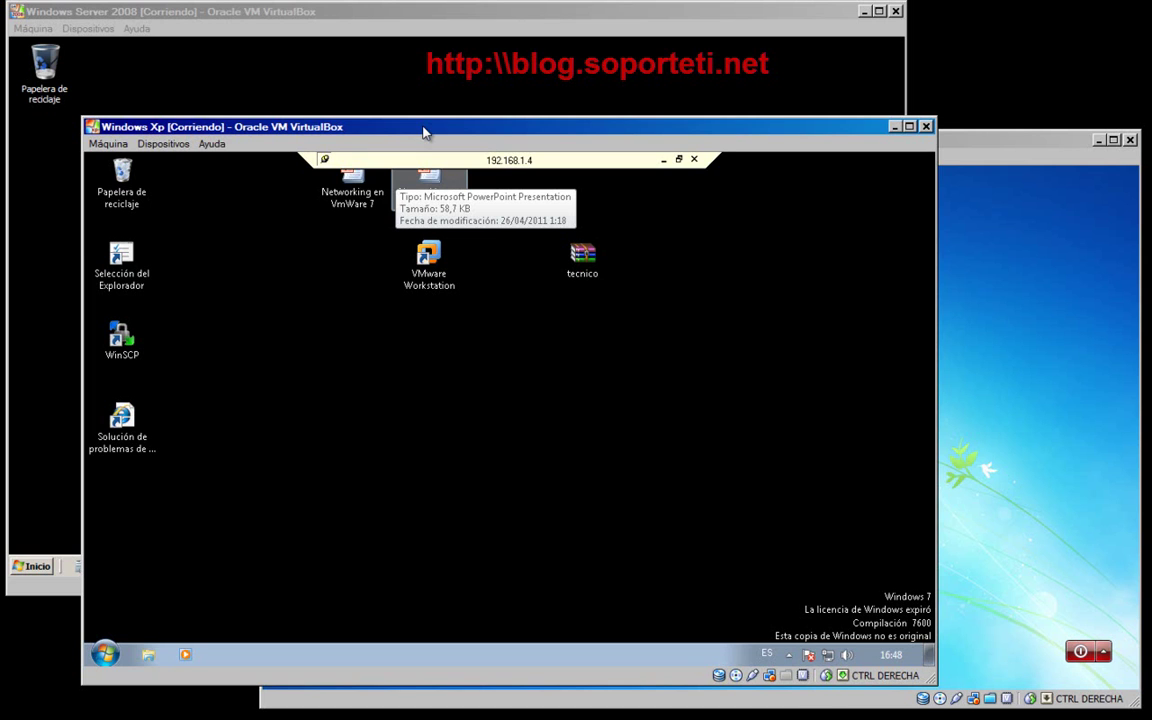
drag(789, 129, 852, 84)
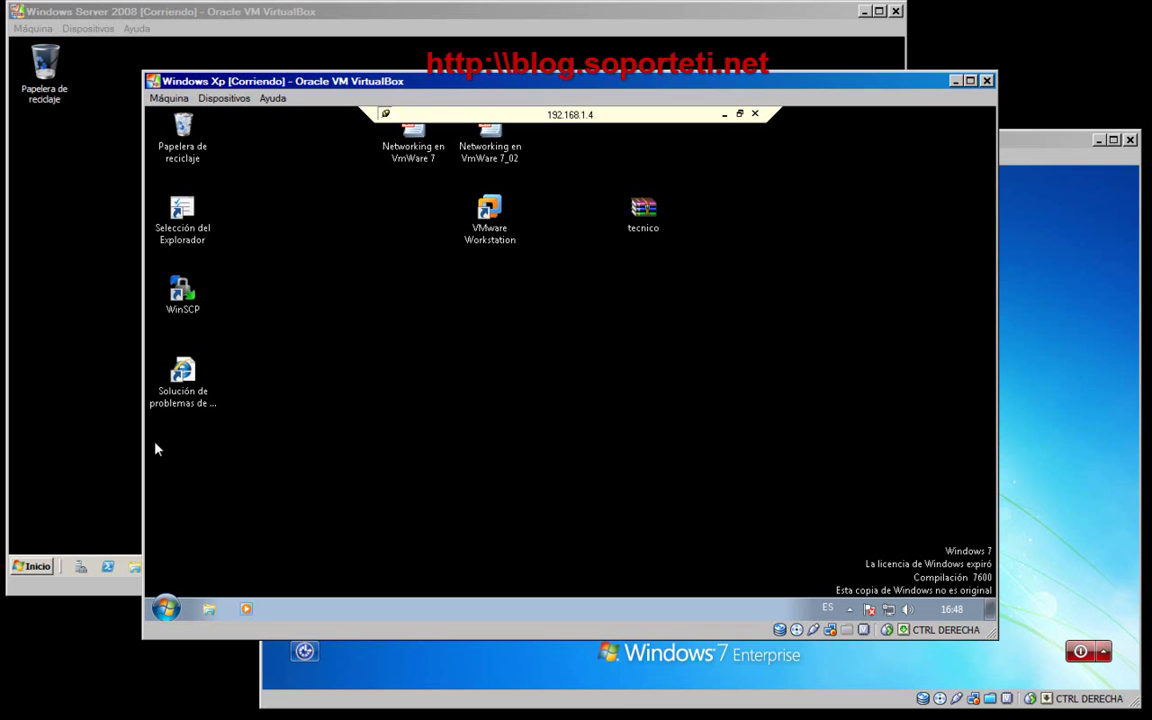
click(128, 436)
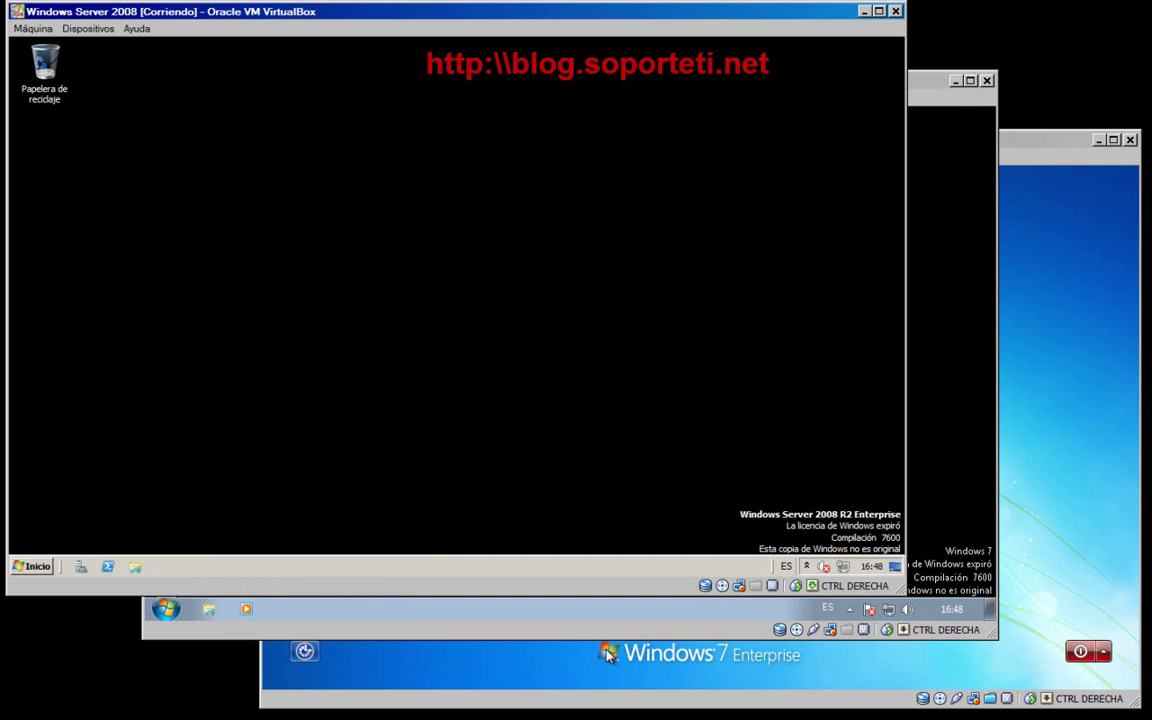
click(418, 675)
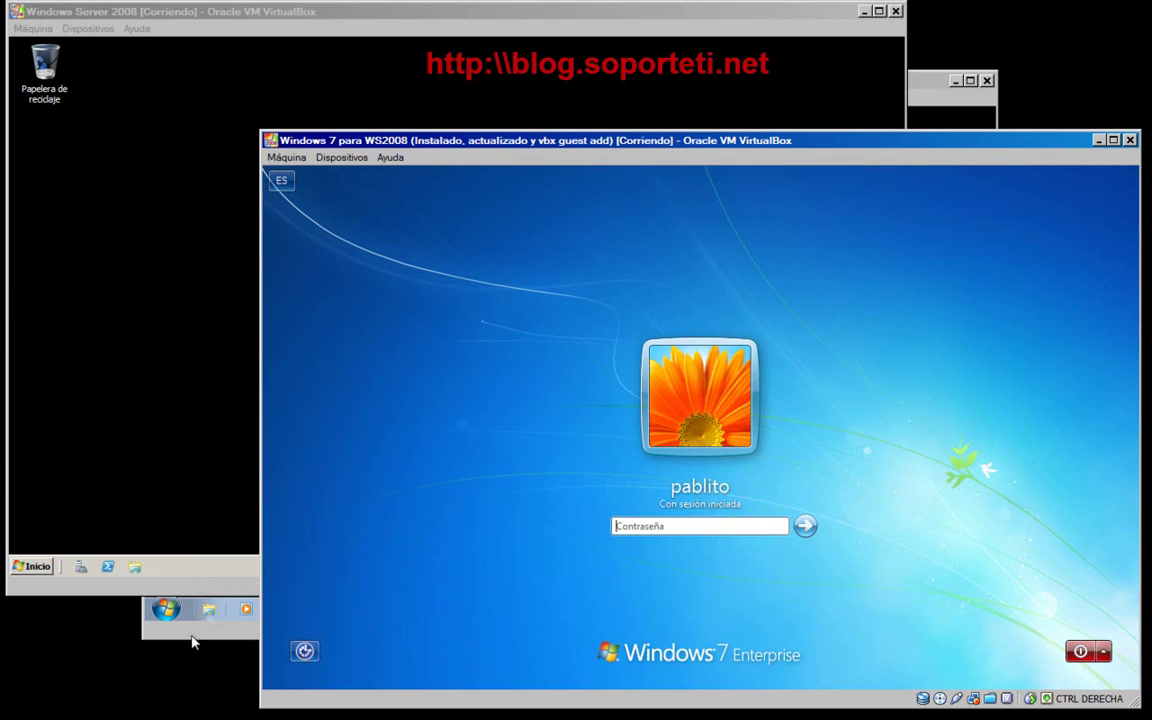
click(196, 636)
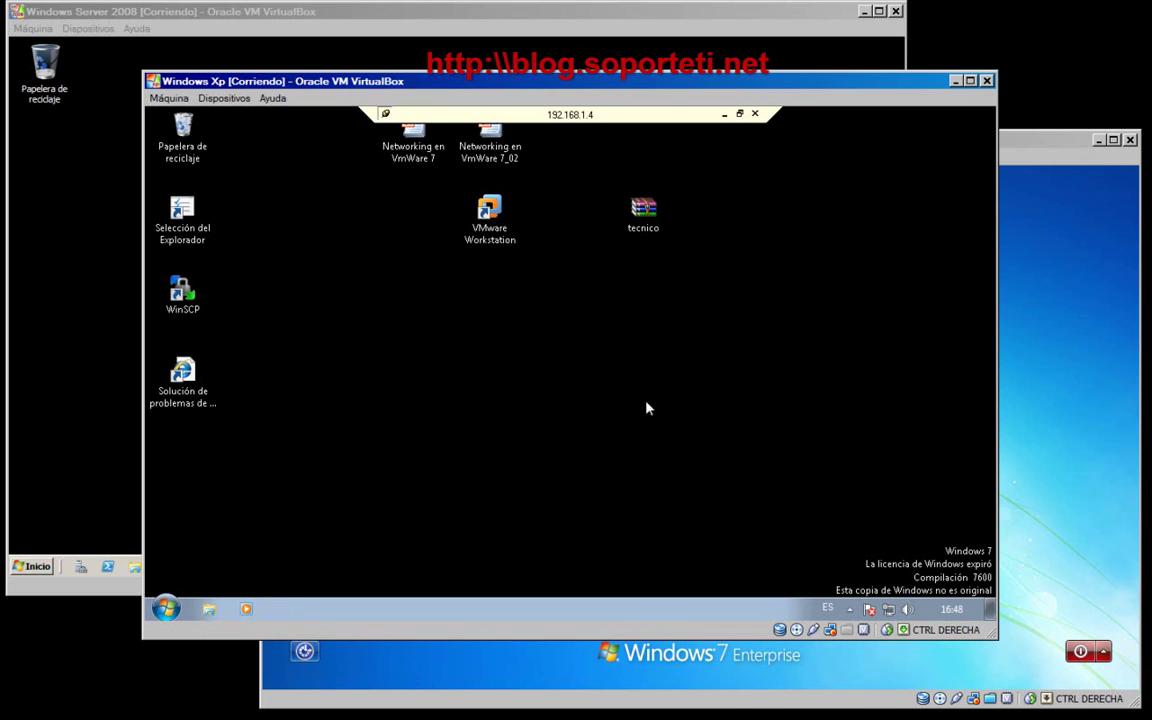
- Launch Internet Explorer from the Start menu of the remote Windows 7 session
click(166, 608)
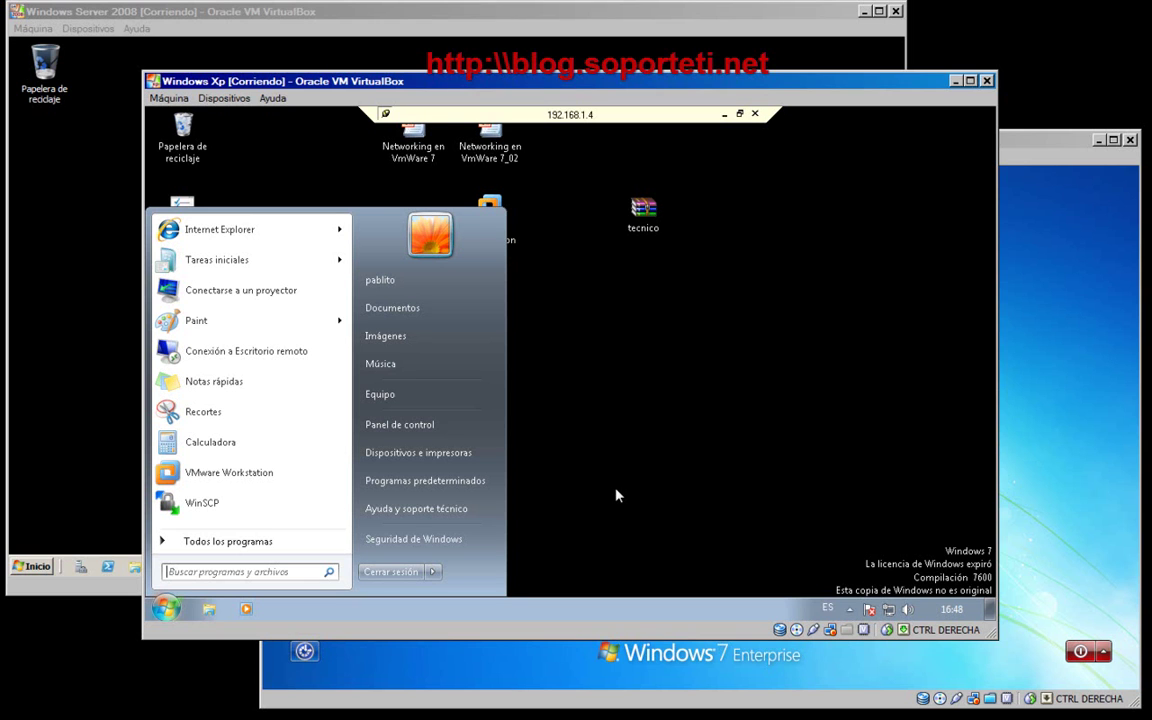
click(616, 495)
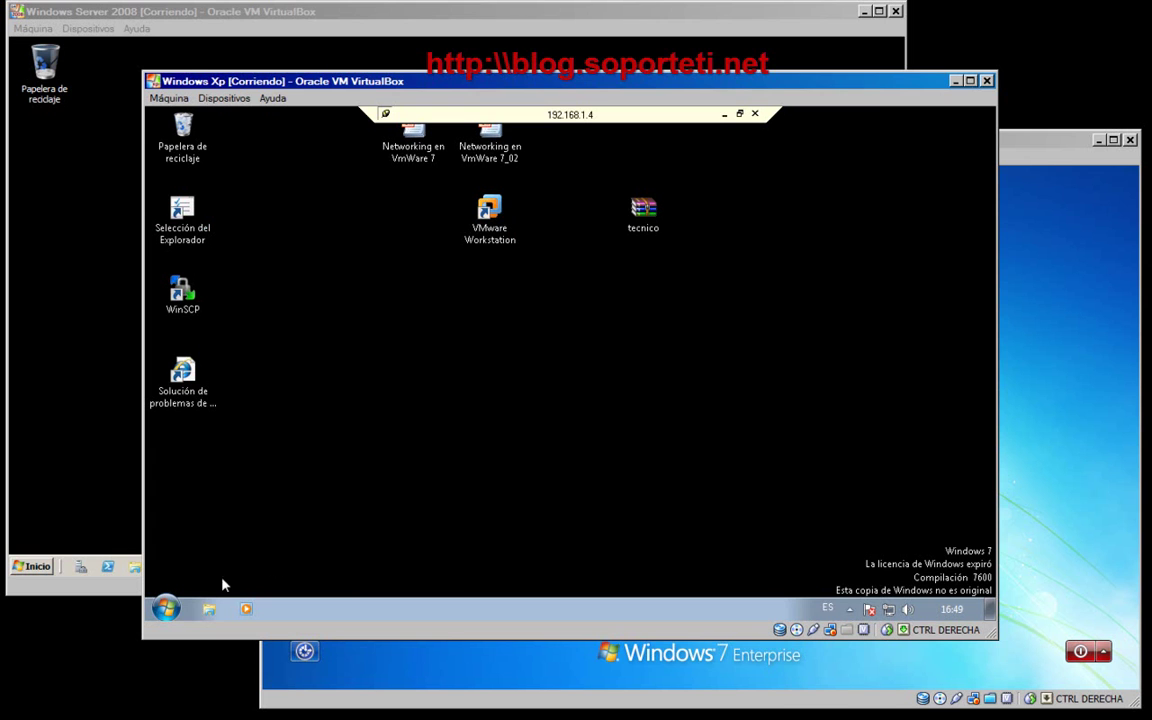
click(166, 608)
click(216, 231)
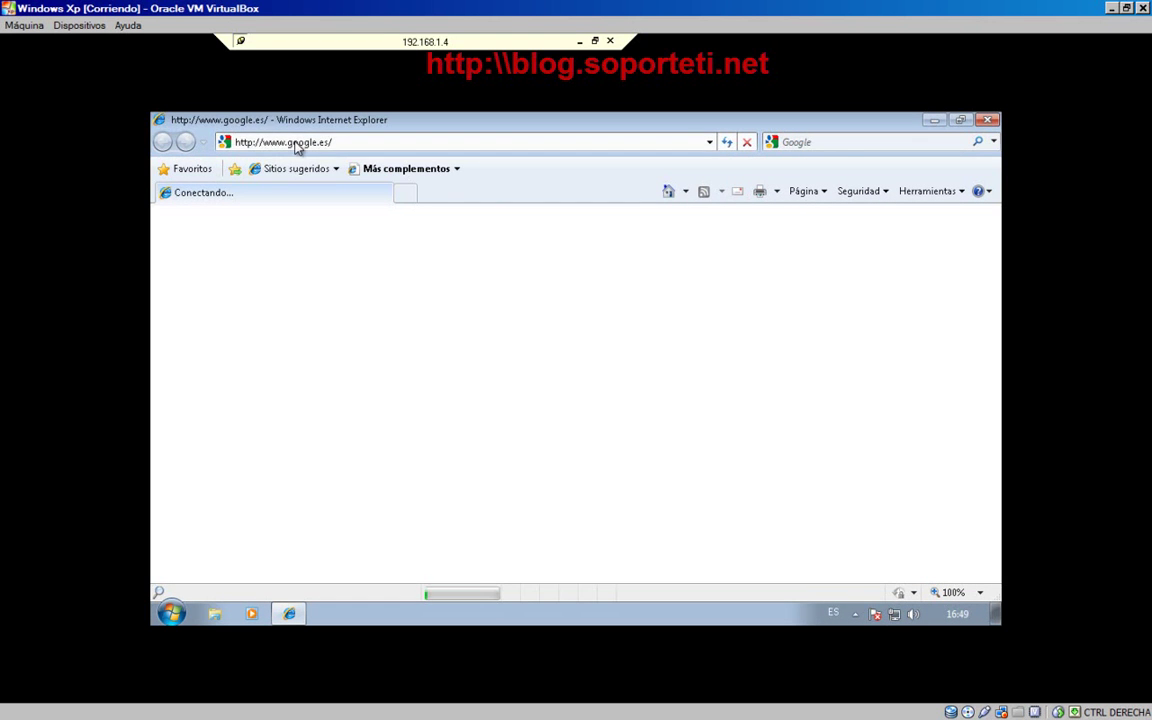
- Browse to blog.soporteti.net in the address bar
click(295, 141)
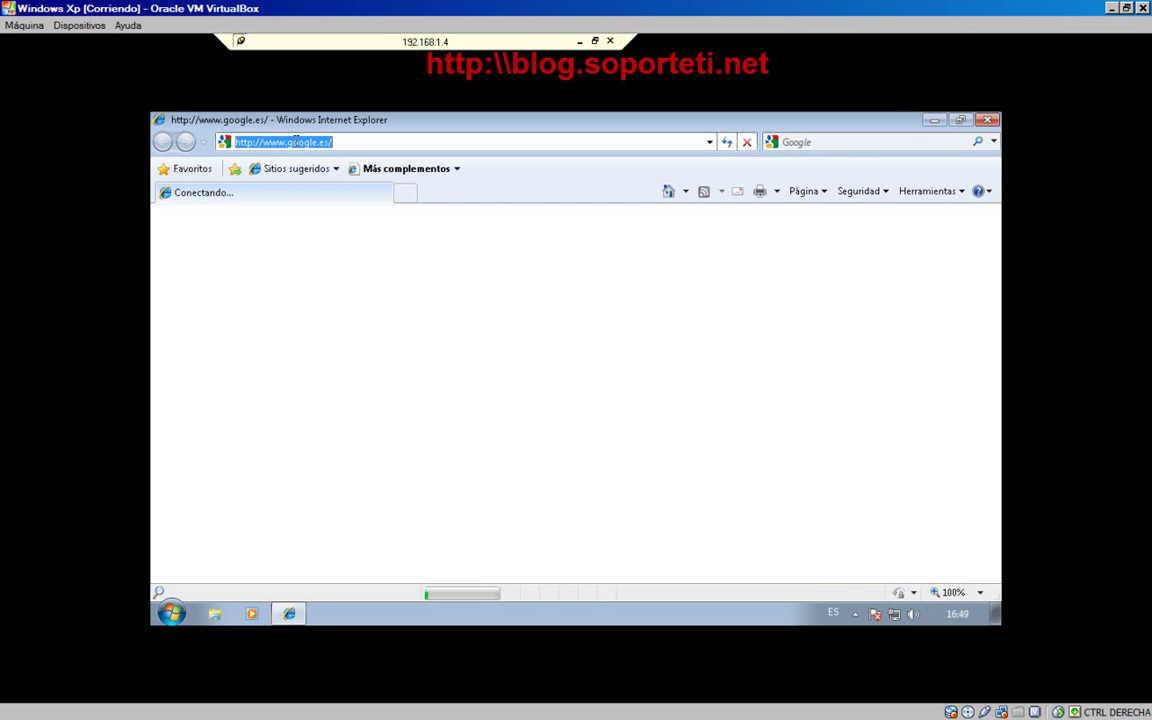
text(blog.soporteti.net)
key(Return)
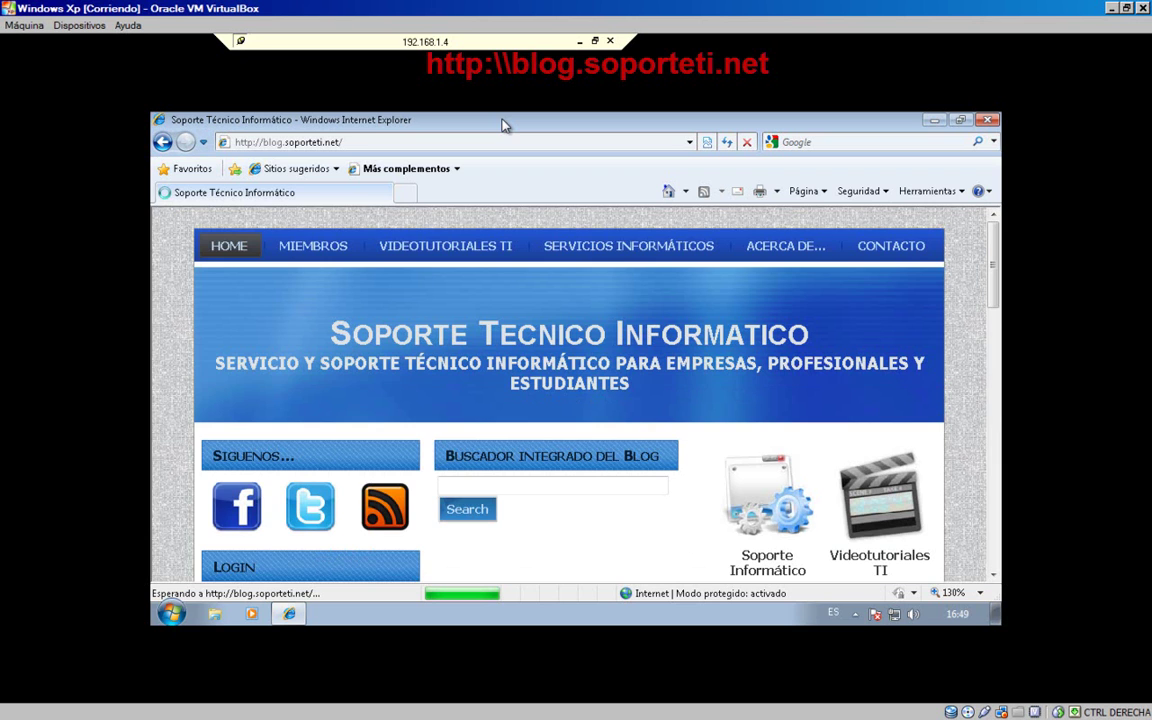
- Browse down the blog's posts, then restore and re-maximize the Internet Explorer window
scroll(494, 245, down, 3)
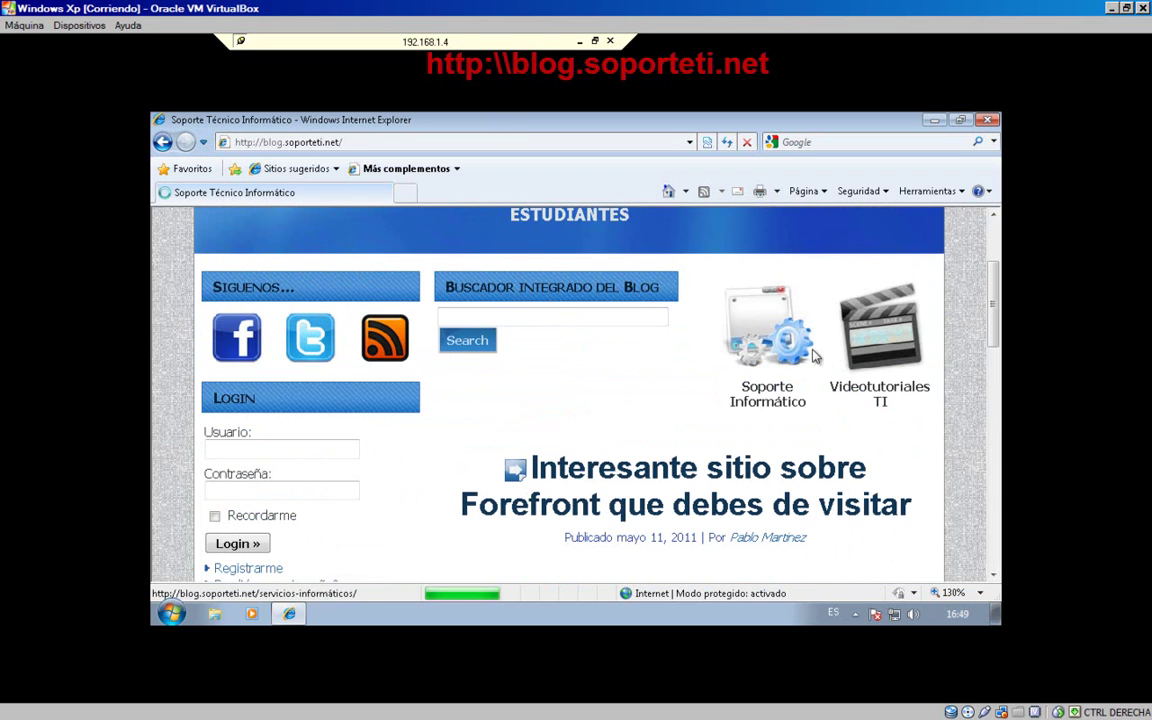
scroll(868, 345, down, 2)
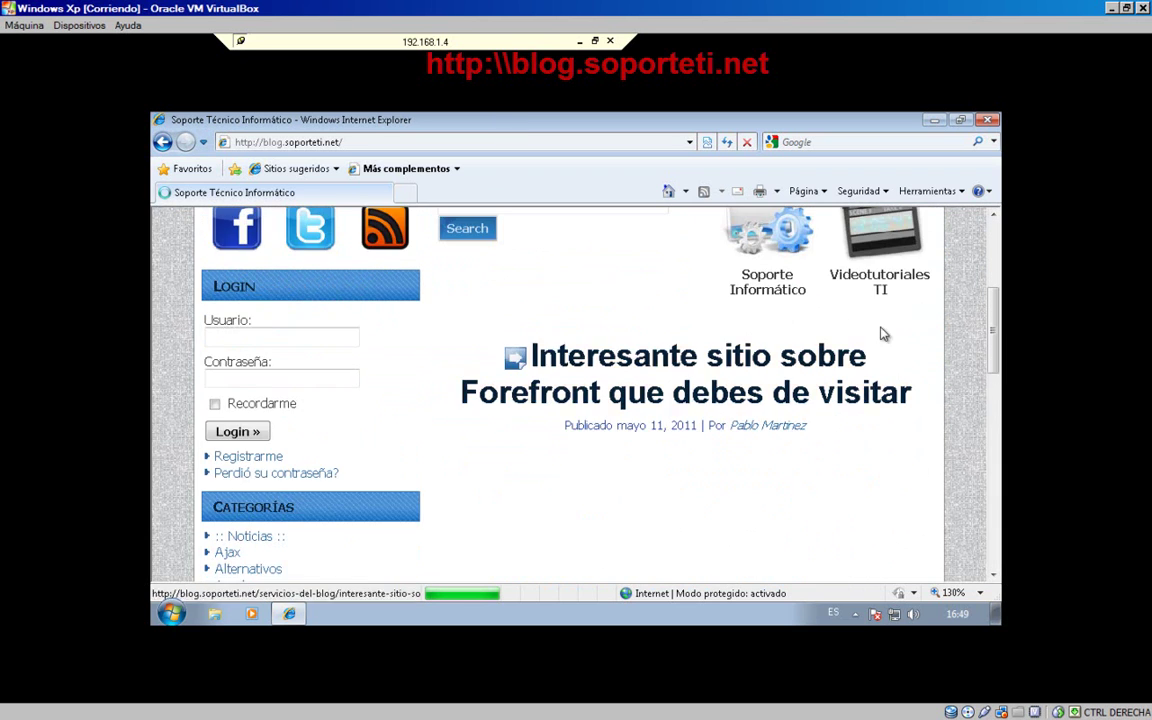
scroll(860, 305, down, 10)
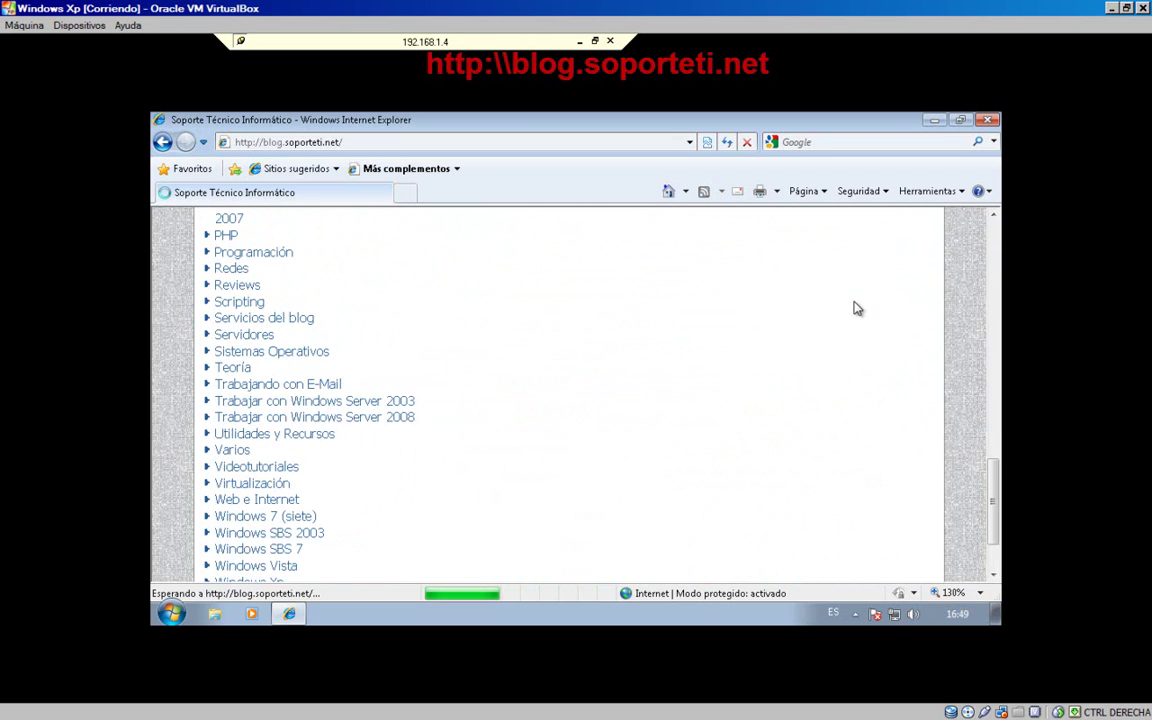
scroll(849, 311, down, 10)
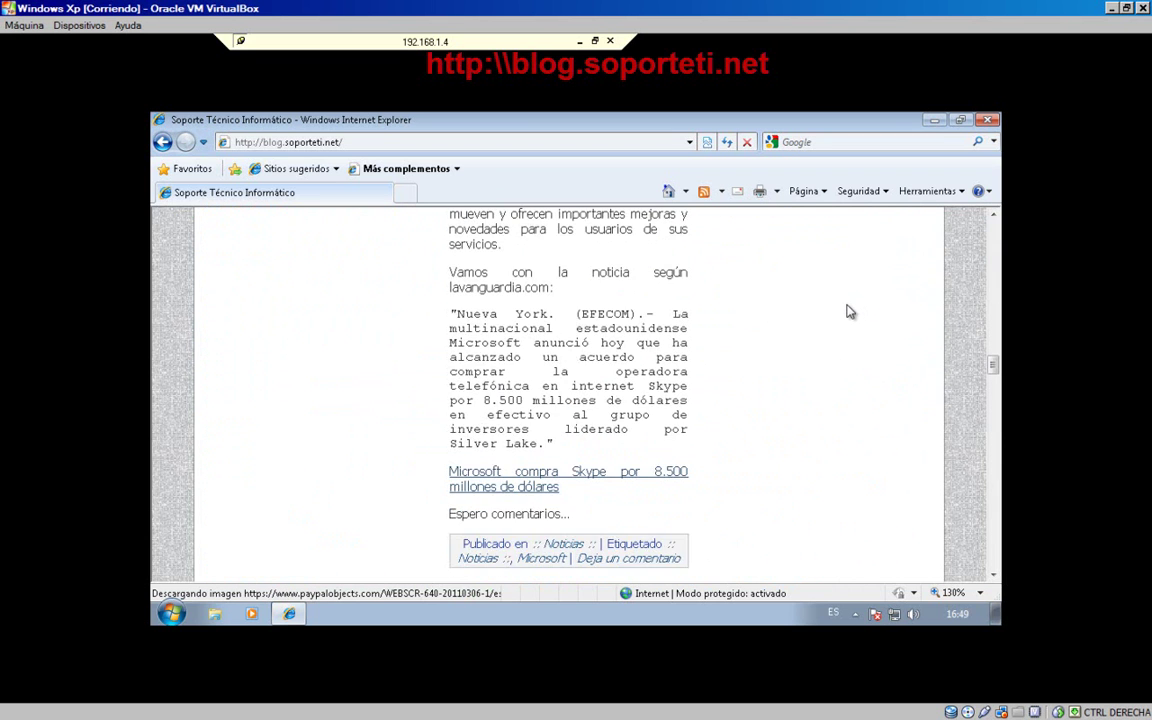
click(961, 120)
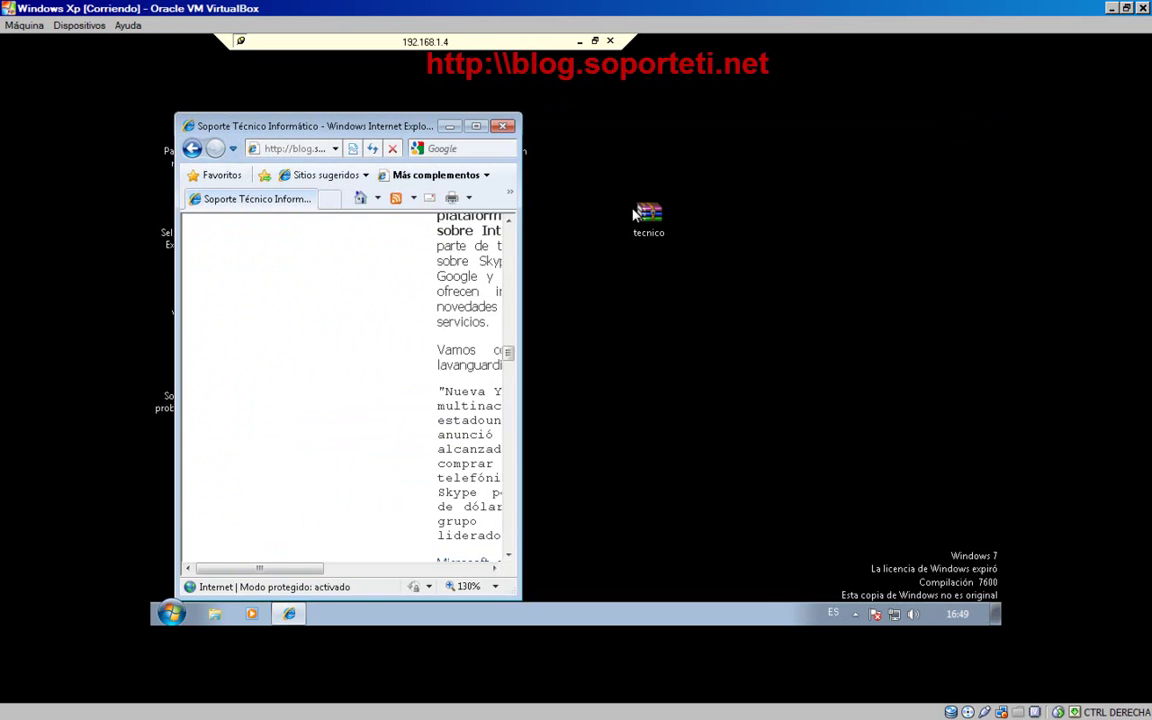
click(476, 127)
- Scroll through more posts, including 'Qué es SPAM según Menéame?', then close Internet Explorer
drag(997, 368, 995, 498)
scroll(903, 457, down, 10)
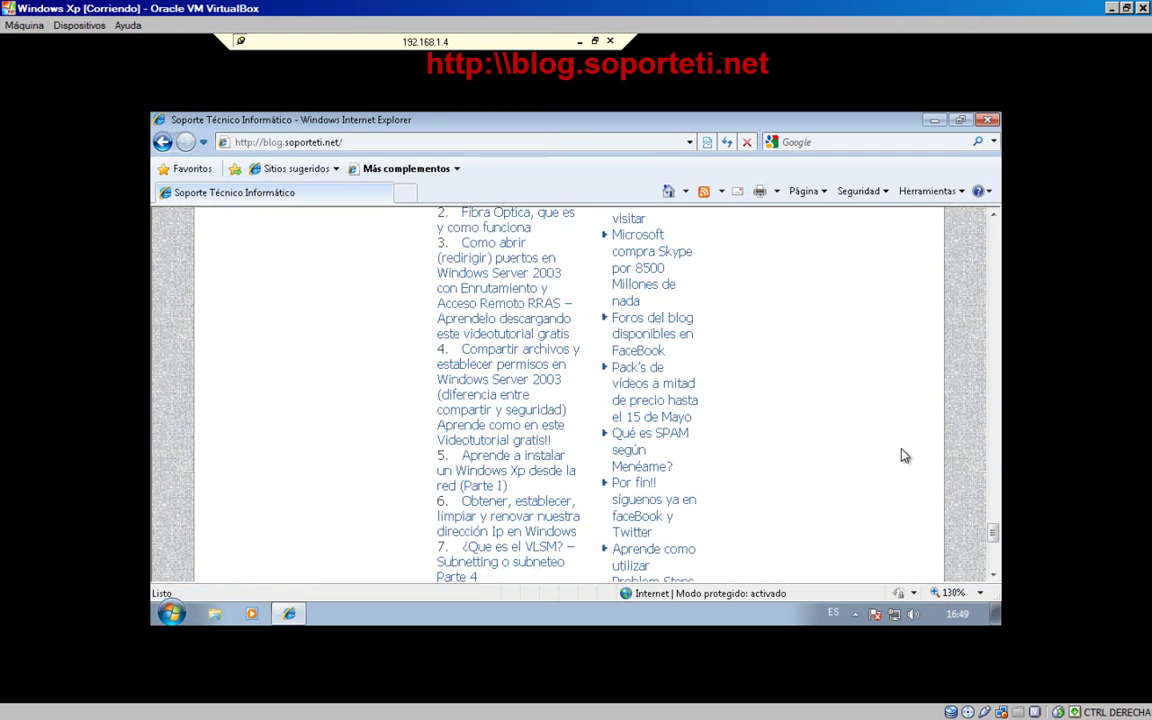
scroll(903, 457, down, 3)
scroll(903, 457, up, 10)
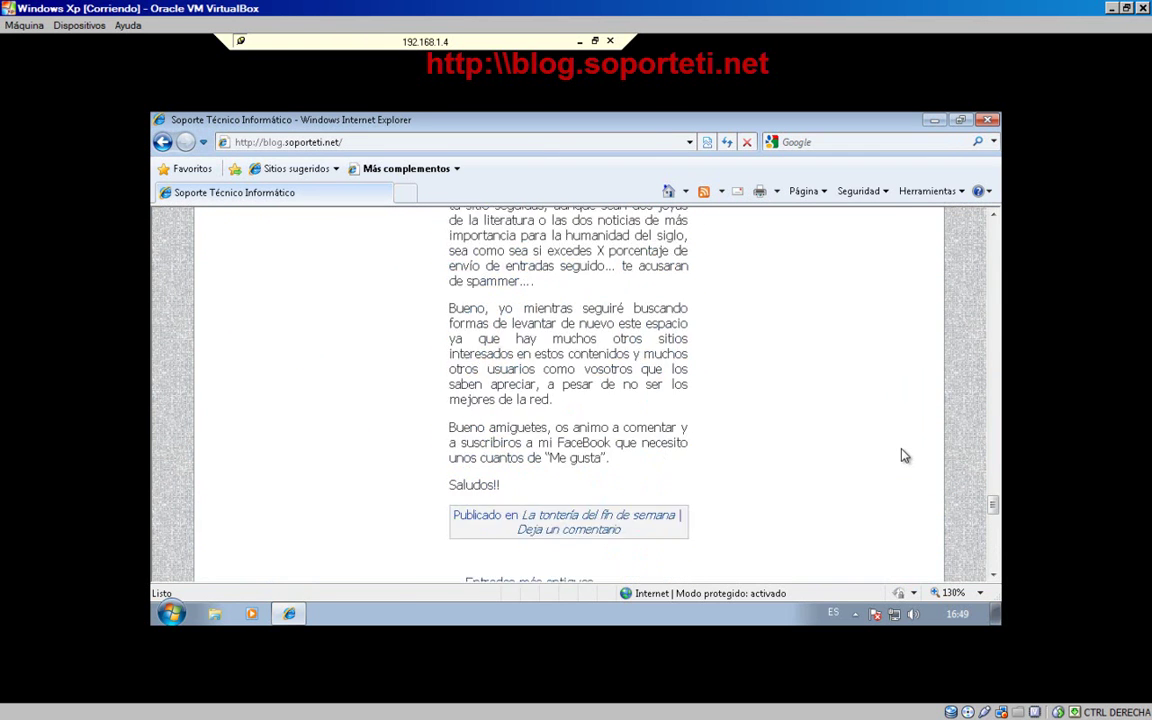
scroll(903, 456, up, 3)
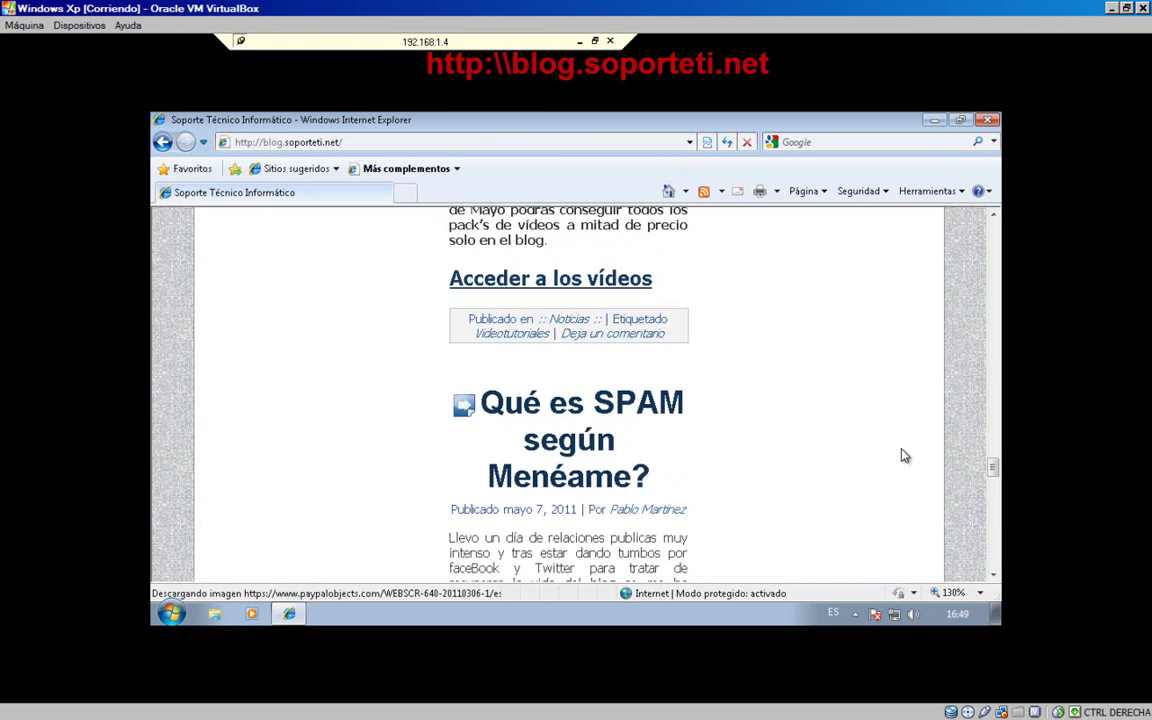
click(987, 119)
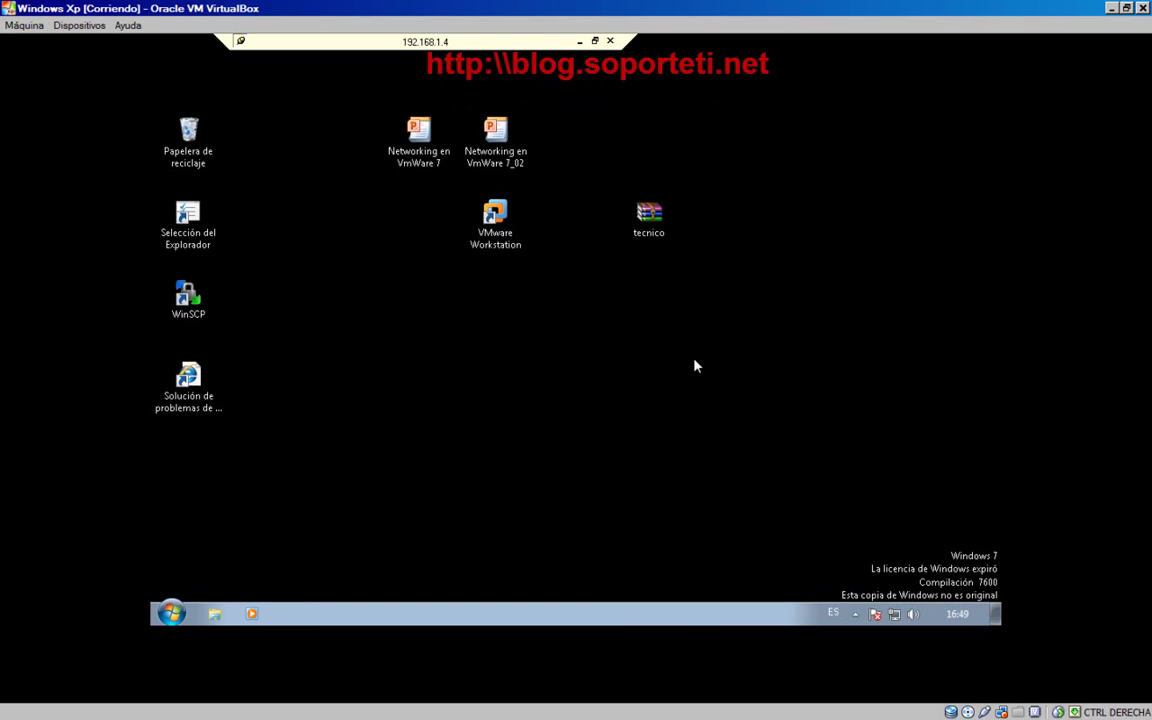